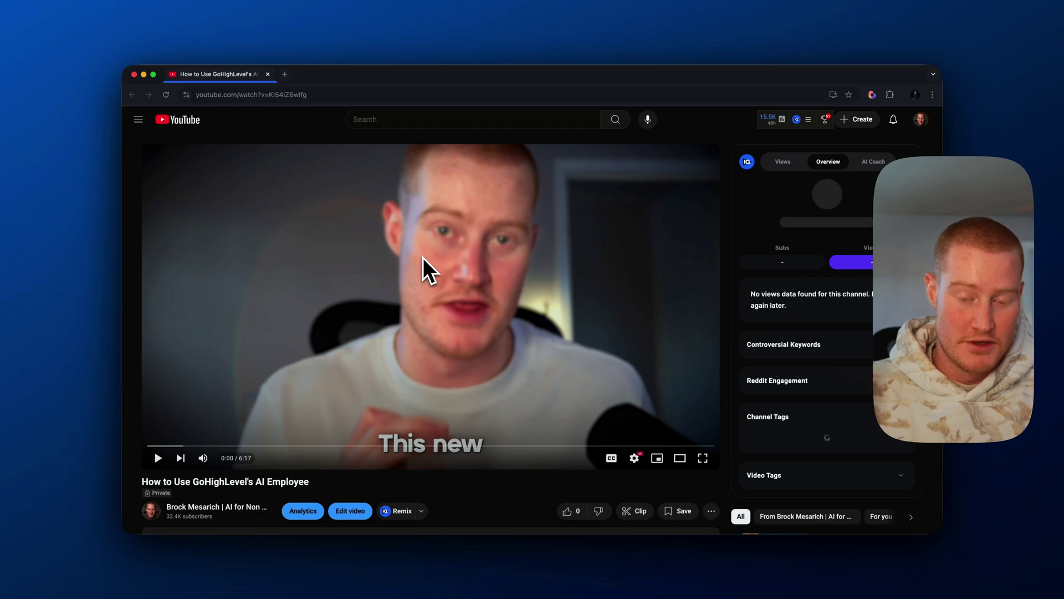
# Open the GHL 30 Day Free Trial link from the video description, continue as an existing HighLevel user, and go to the app login
pyautogui.scroll(-3, 423, 261)
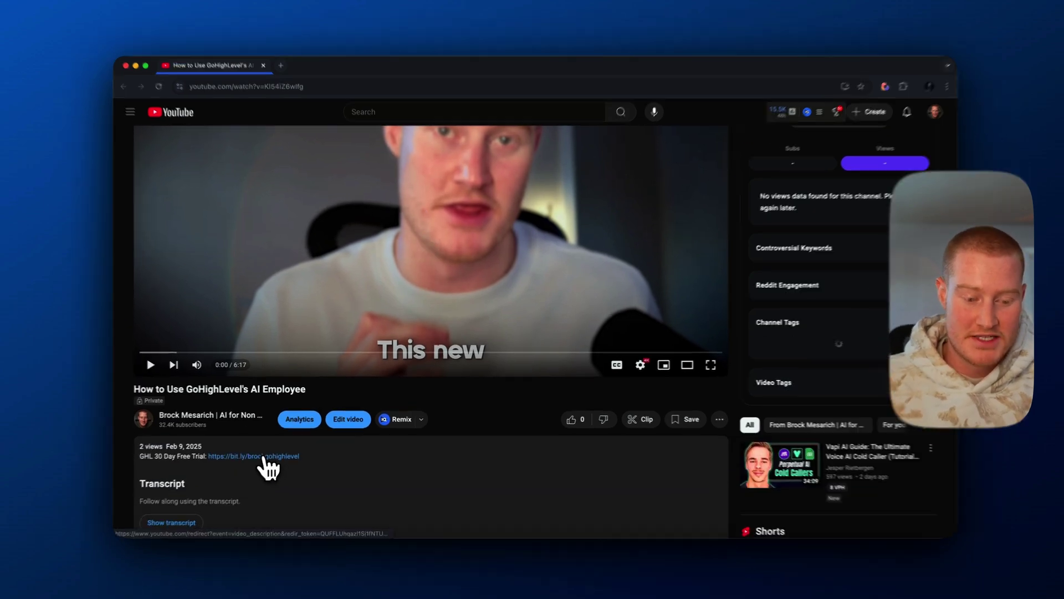
pyautogui.click(274, 458)
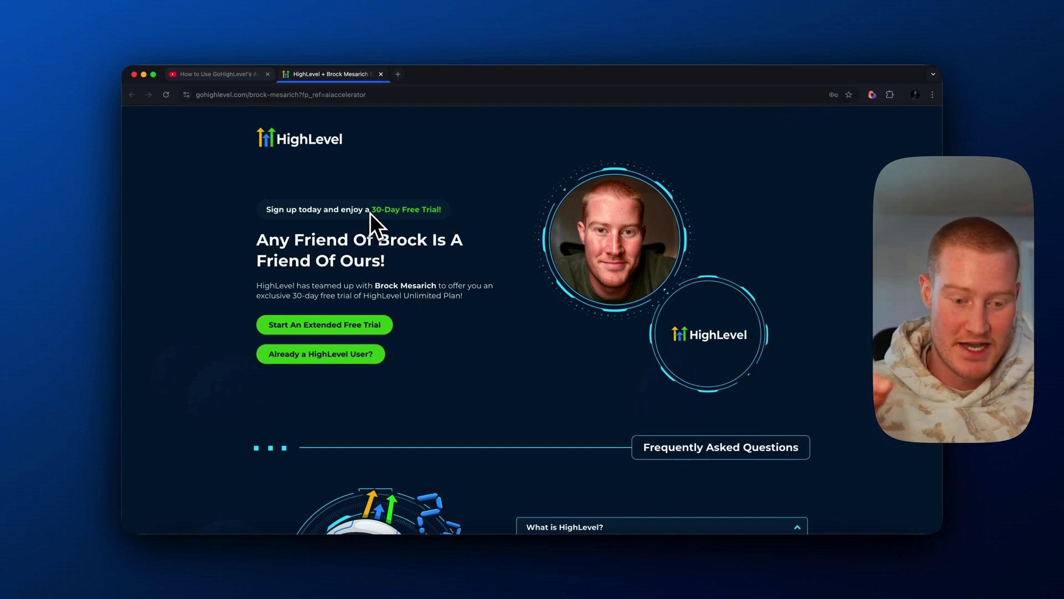
pyautogui.click(367, 356)
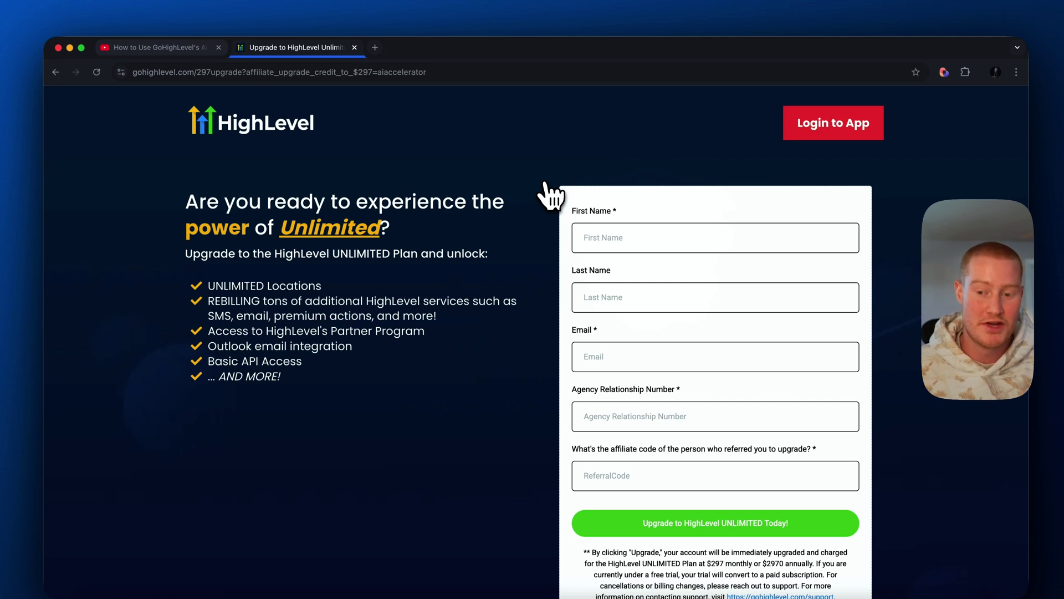
pyautogui.click(854, 133)
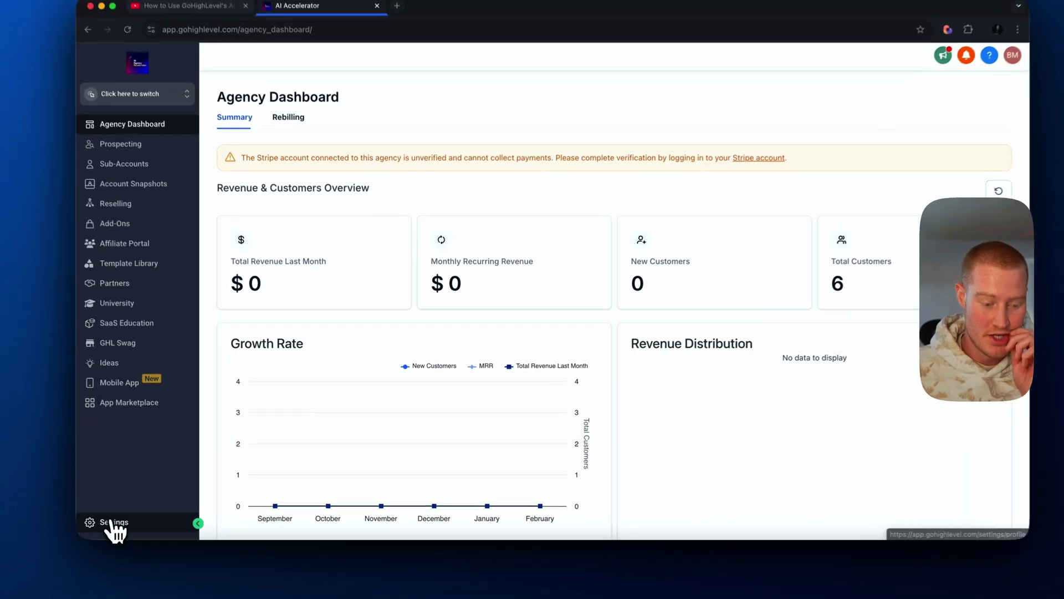
# Enable AI Employee for the AI Agency Accelerator sub-account in the agency's AI Employee settings
pyautogui.click(147, 518)
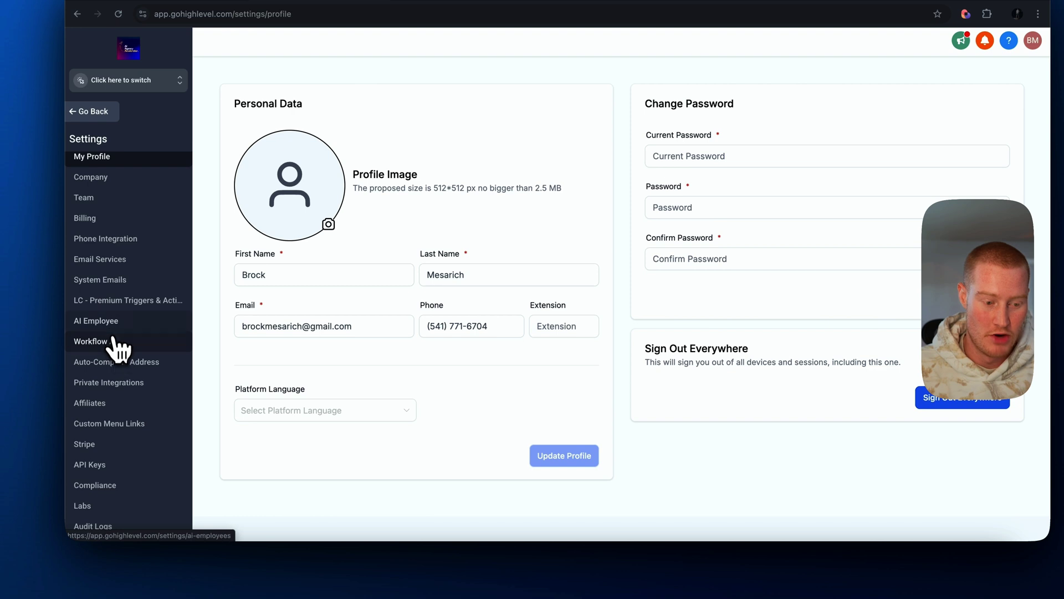
pyautogui.click(119, 321)
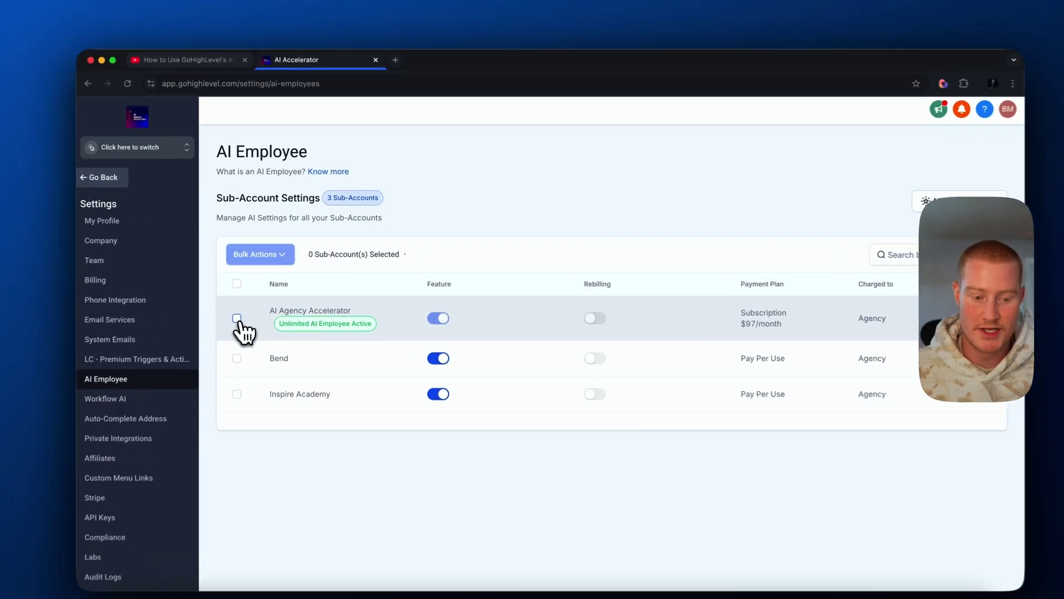
pyautogui.click(260, 298)
pyautogui.click(280, 269)
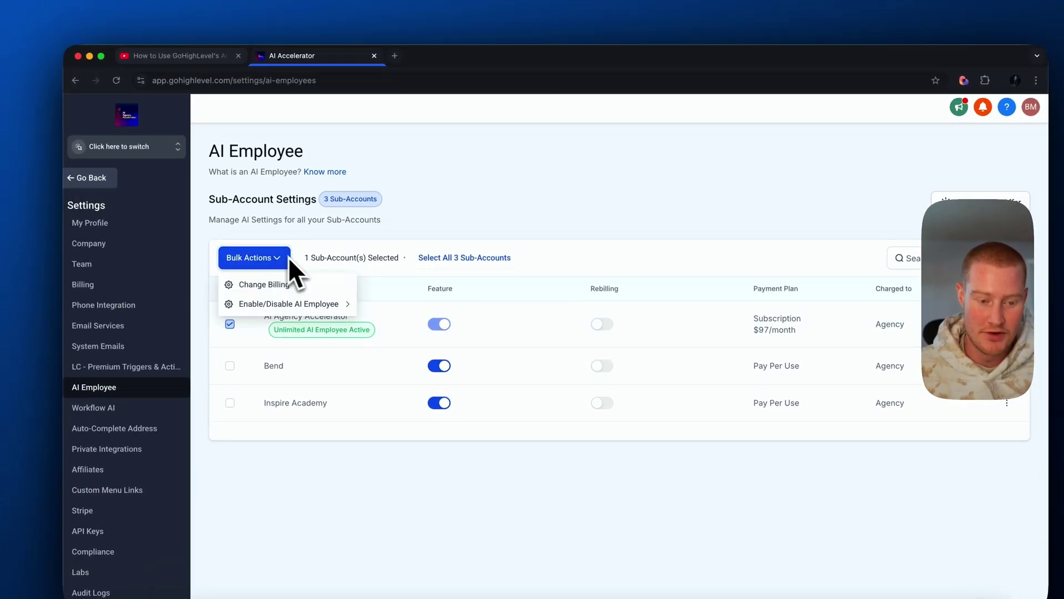
pyautogui.moveTo(290, 303)
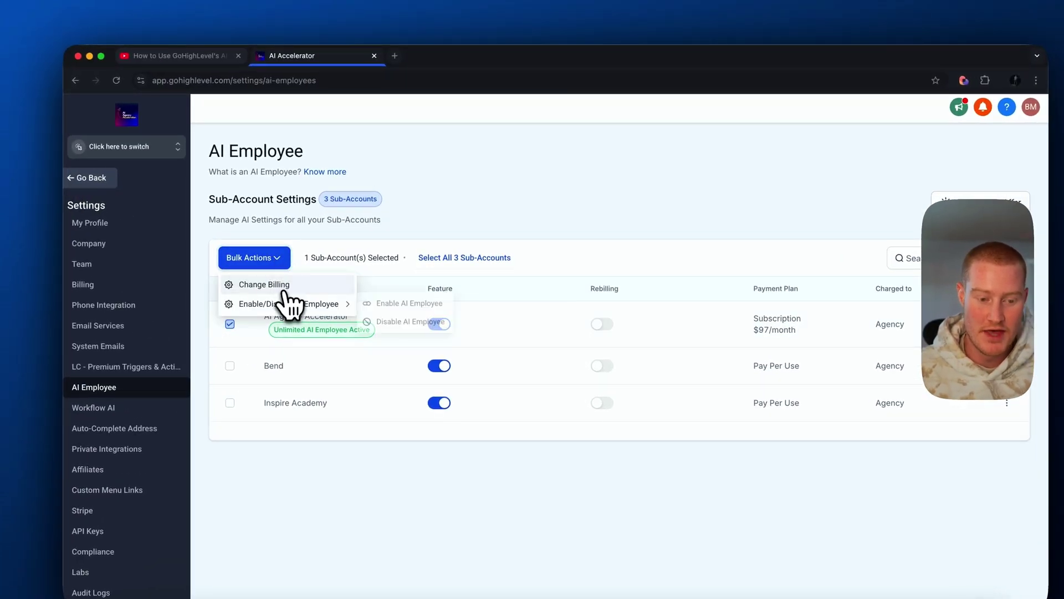
pyautogui.click(415, 305)
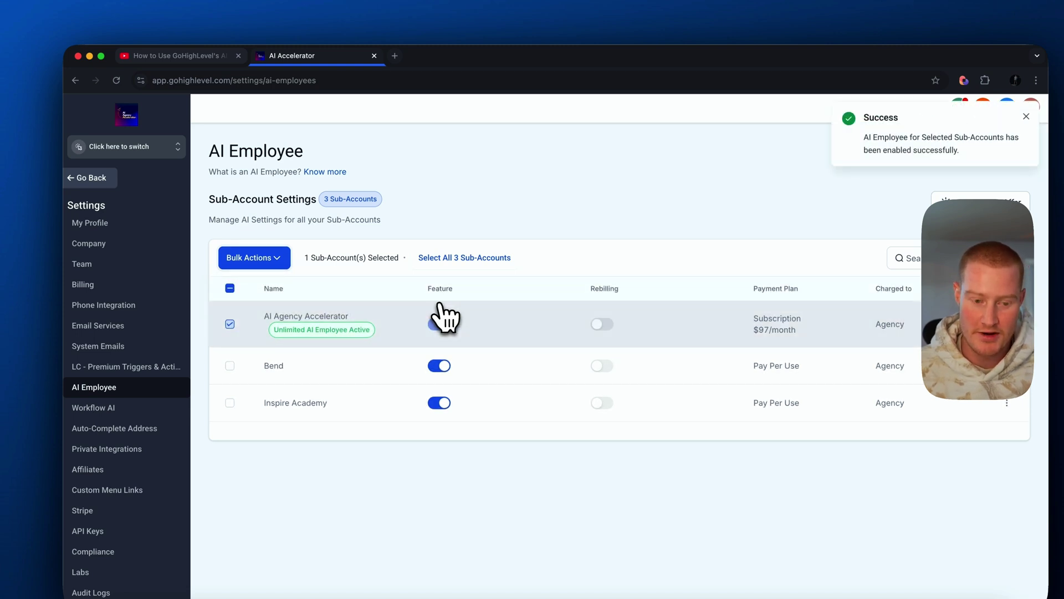
# Switch to the AI Agency Accelerator sub-account and open its Voice AI Agents settings
pyautogui.click(87, 182)
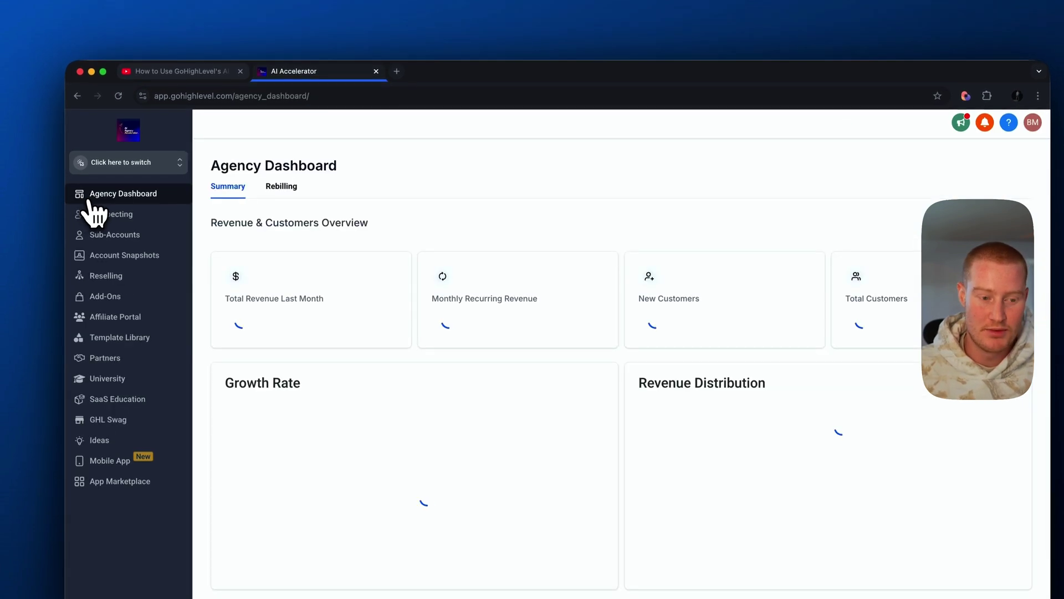
pyautogui.click(169, 163)
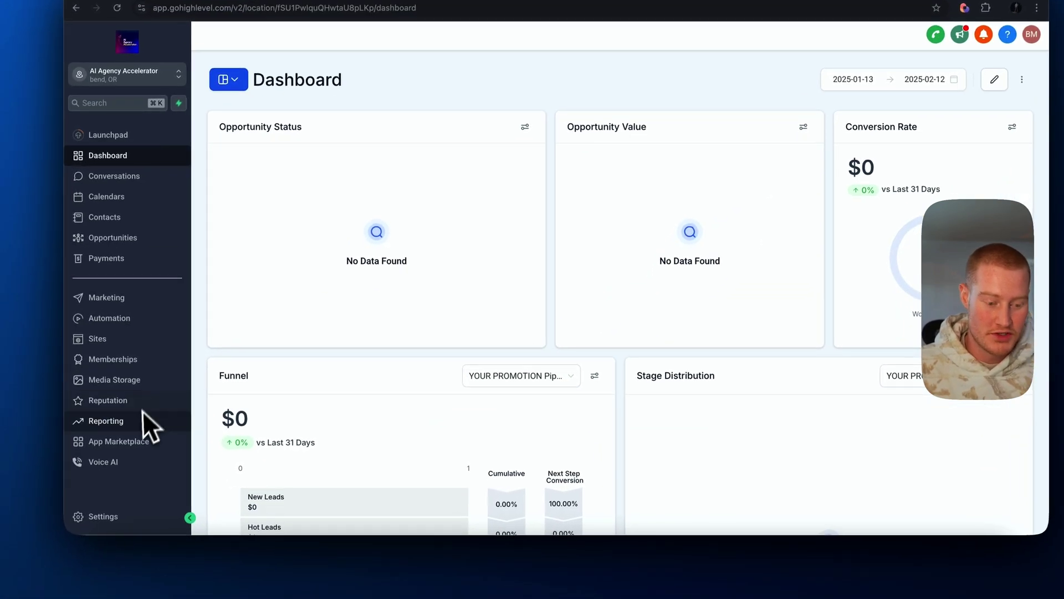
pyautogui.click(103, 516)
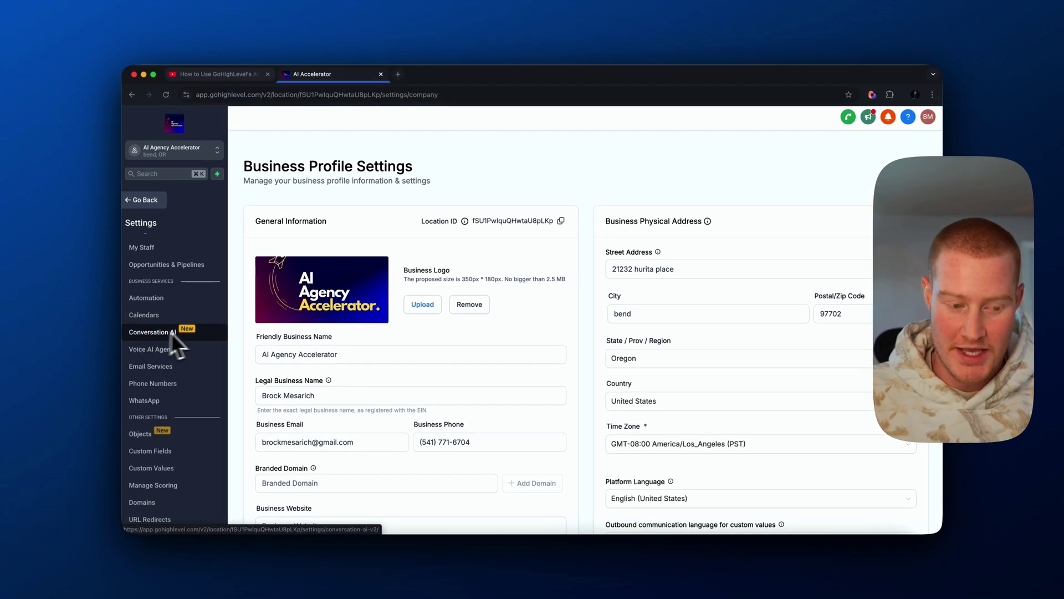
pyautogui.scroll(-3, 174, 349)
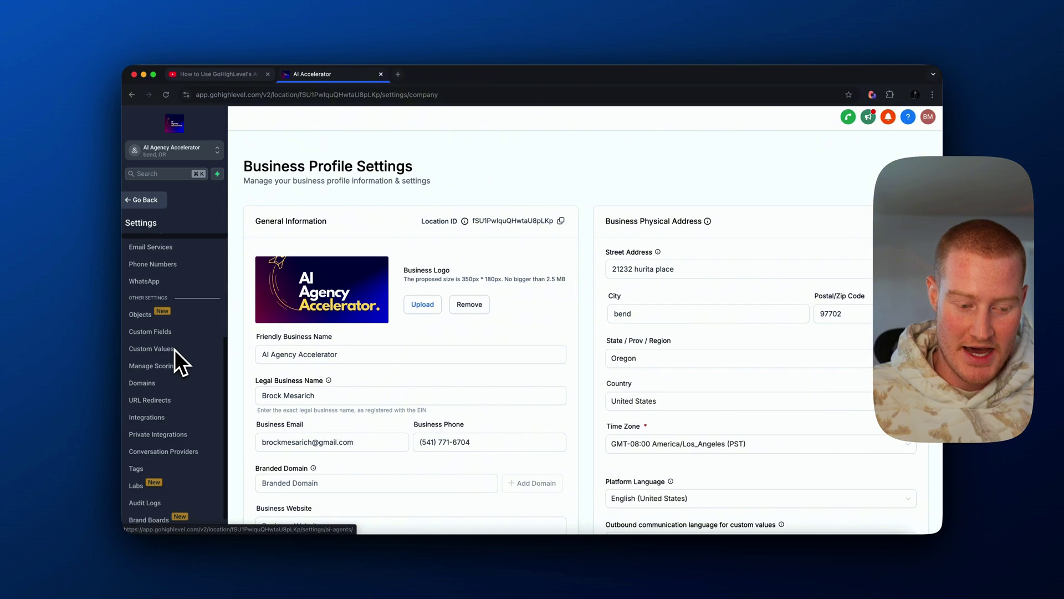
pyautogui.scroll(4, 174, 348)
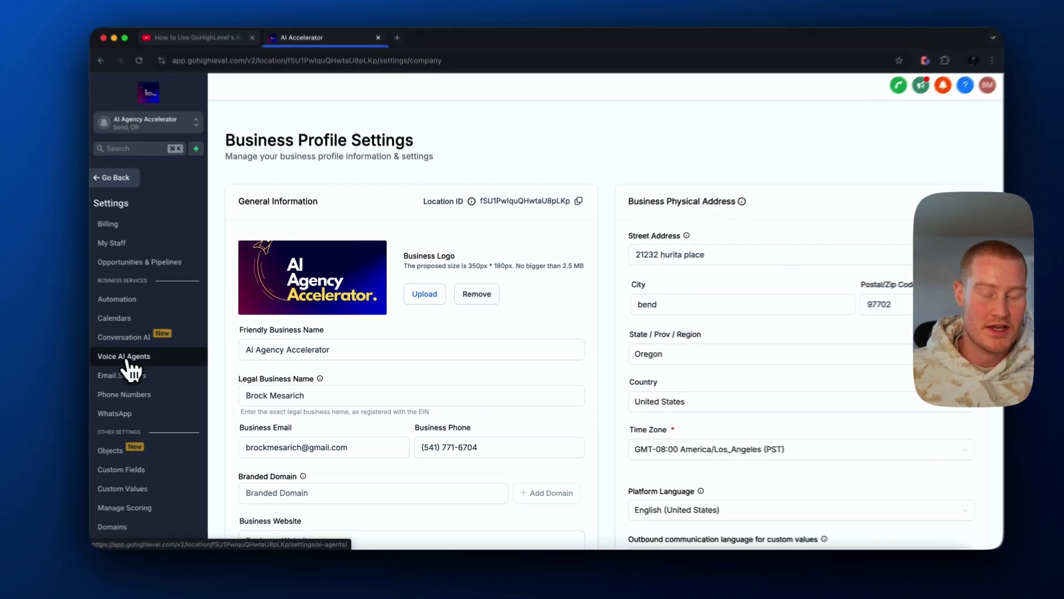
pyautogui.click(166, 360)
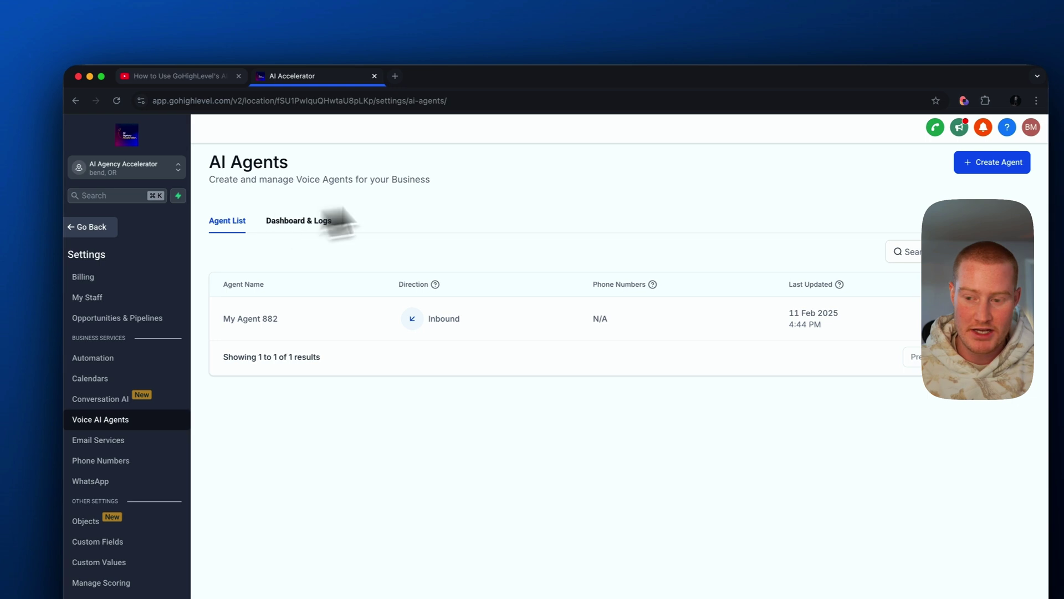
# Create a new voice agent named "Outbound AI Caller", keeping AI Agency Accelerator as the business name
pyautogui.click(954, 169)
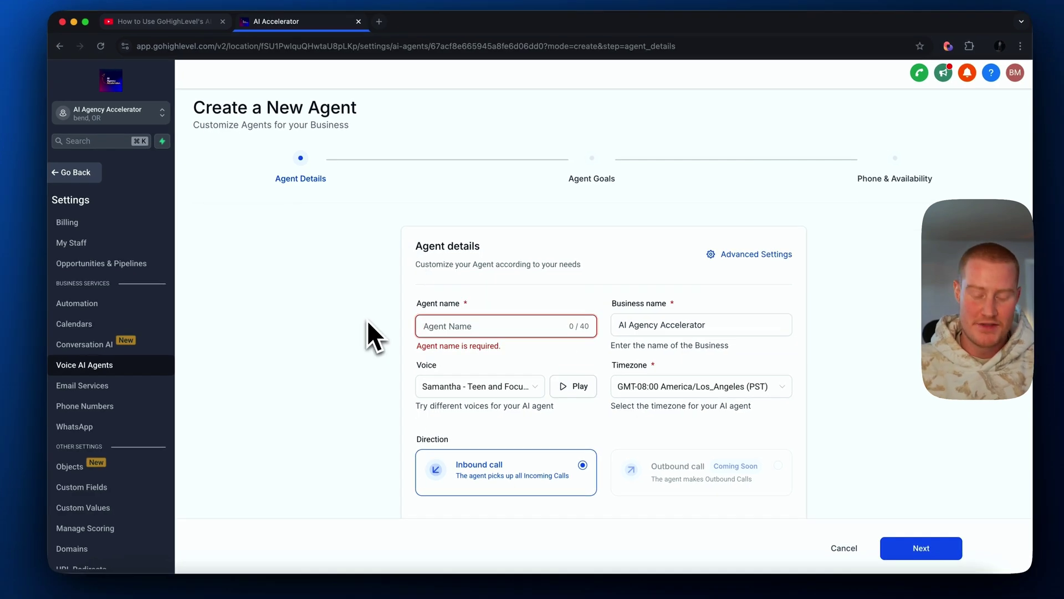
pyautogui.write('Outbound AI ')
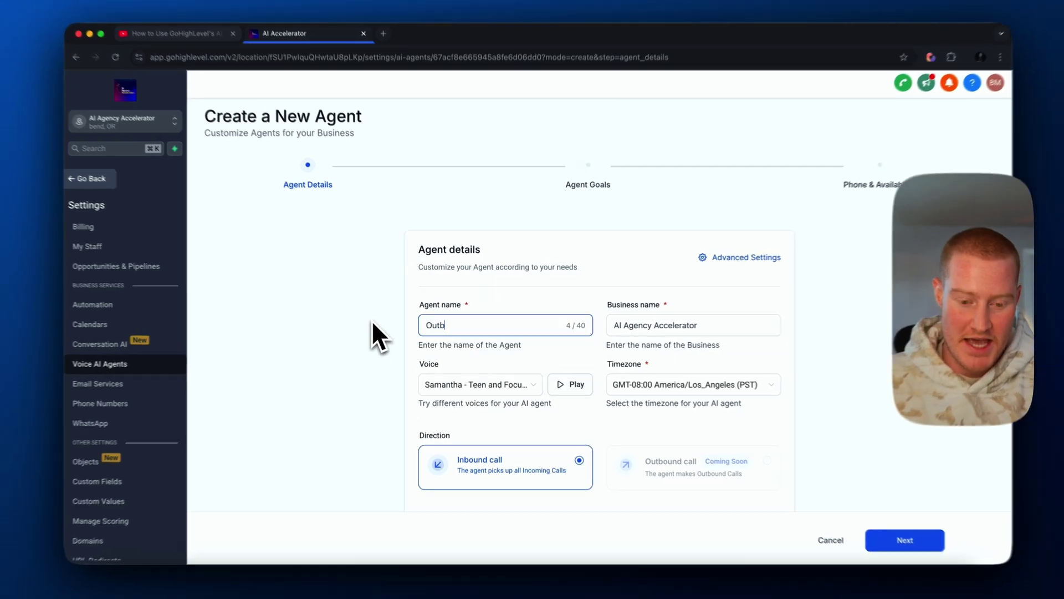
pyautogui.write('Caller')
pyautogui.click(622, 325)
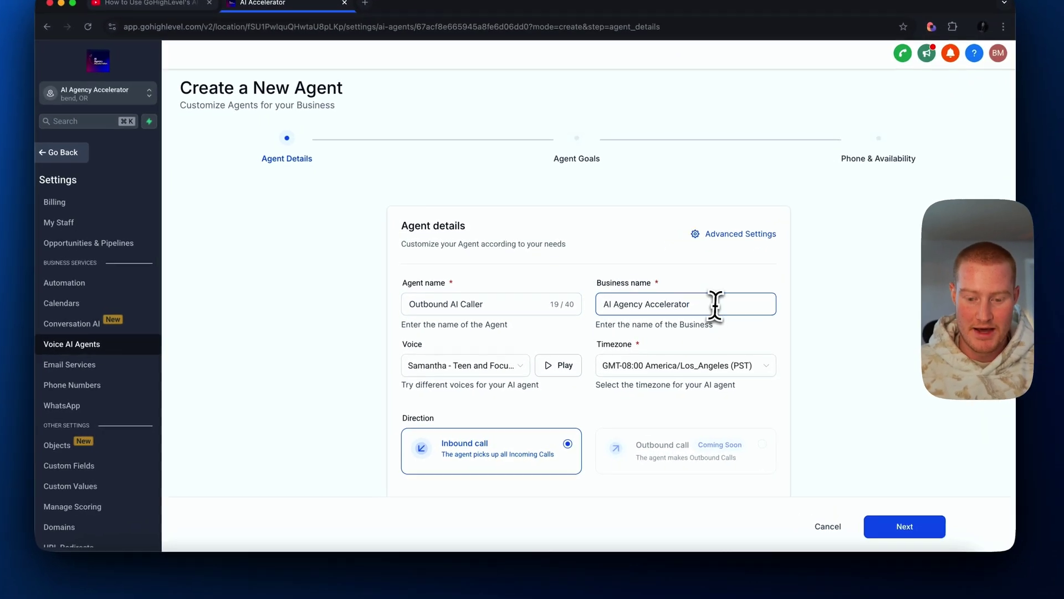
pyautogui.moveTo(715, 305); pyautogui.dragTo(582, 305)
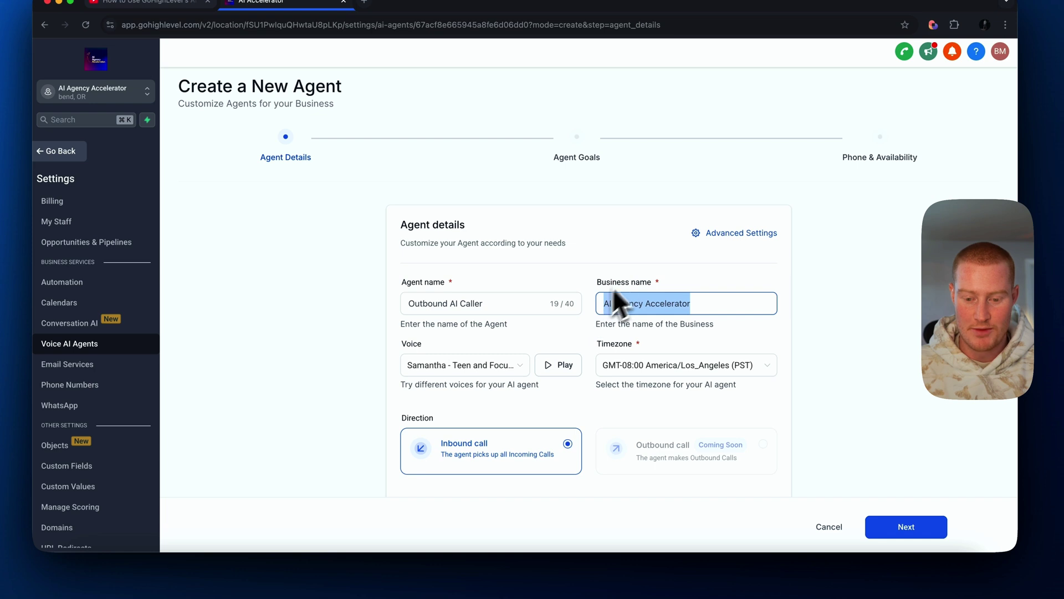
pyautogui.click(614, 294)
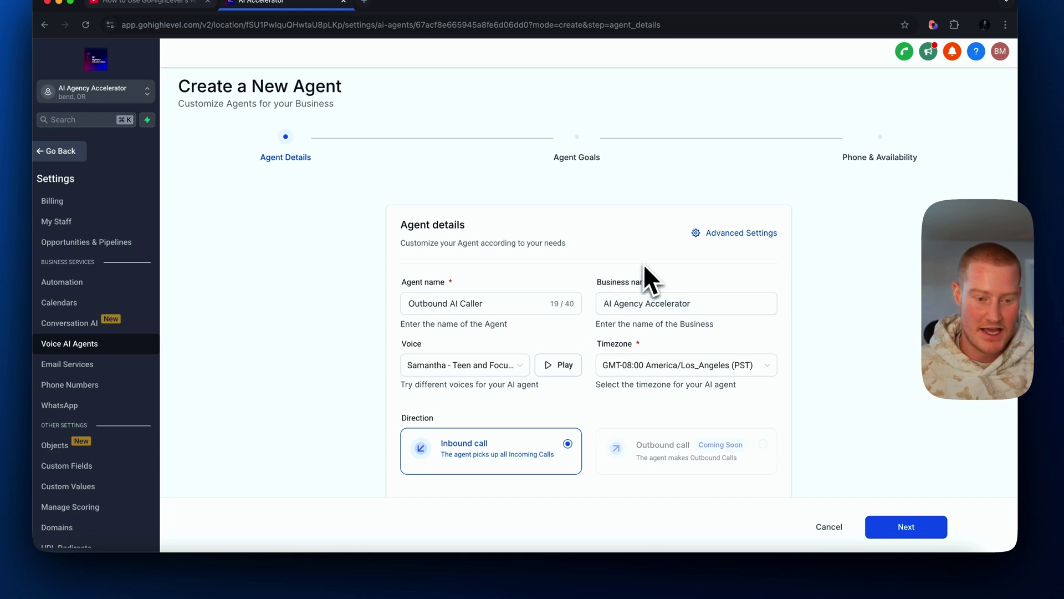
# Browse the agent's available voices and play the sample of the Samantha voice
pyautogui.click(520, 367)
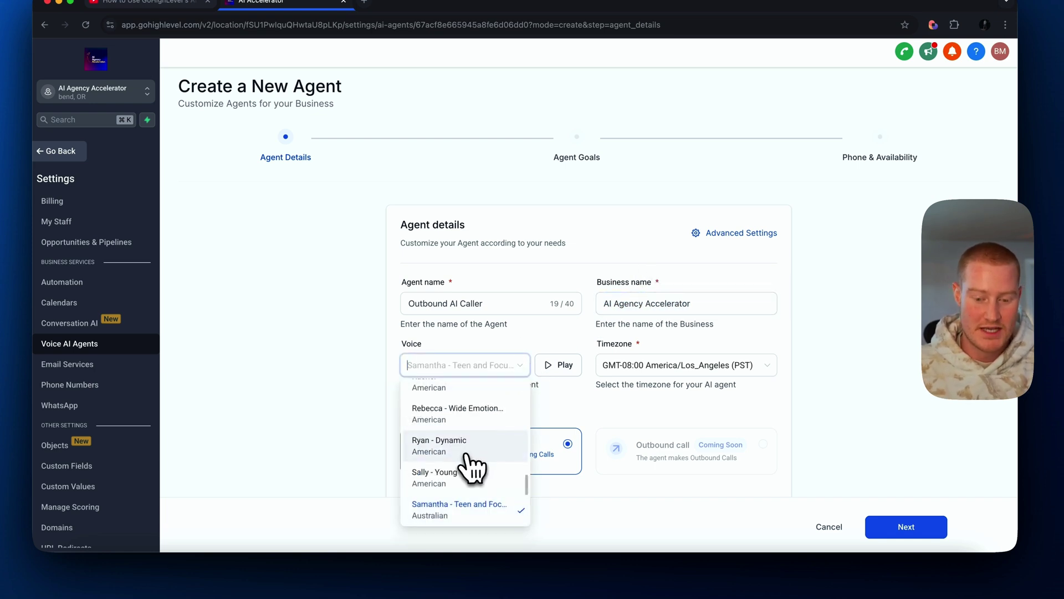
pyautogui.scroll(-1, 468, 463)
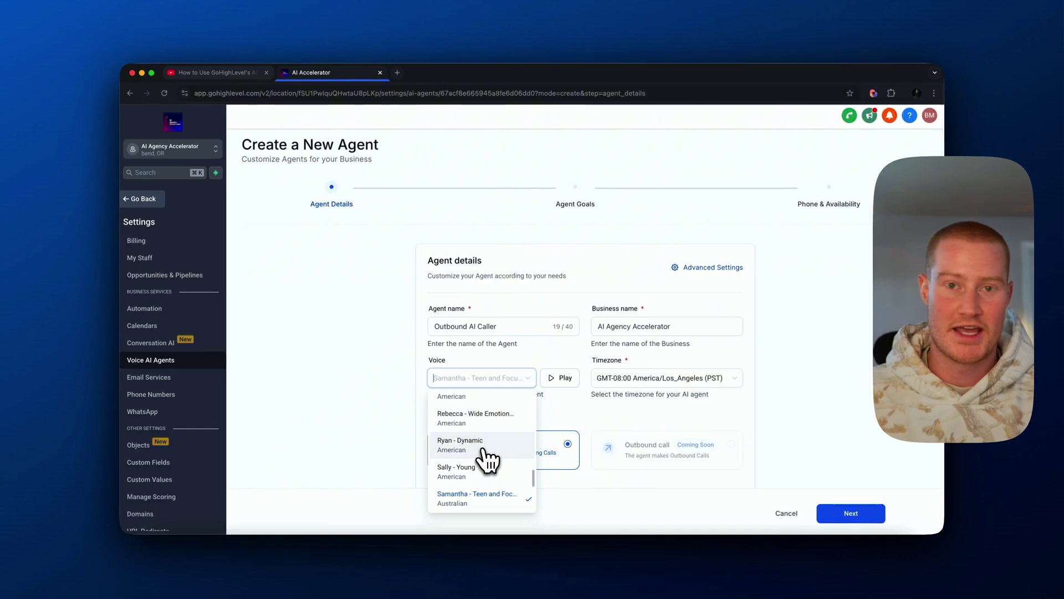
pyautogui.scroll(2, 488, 459)
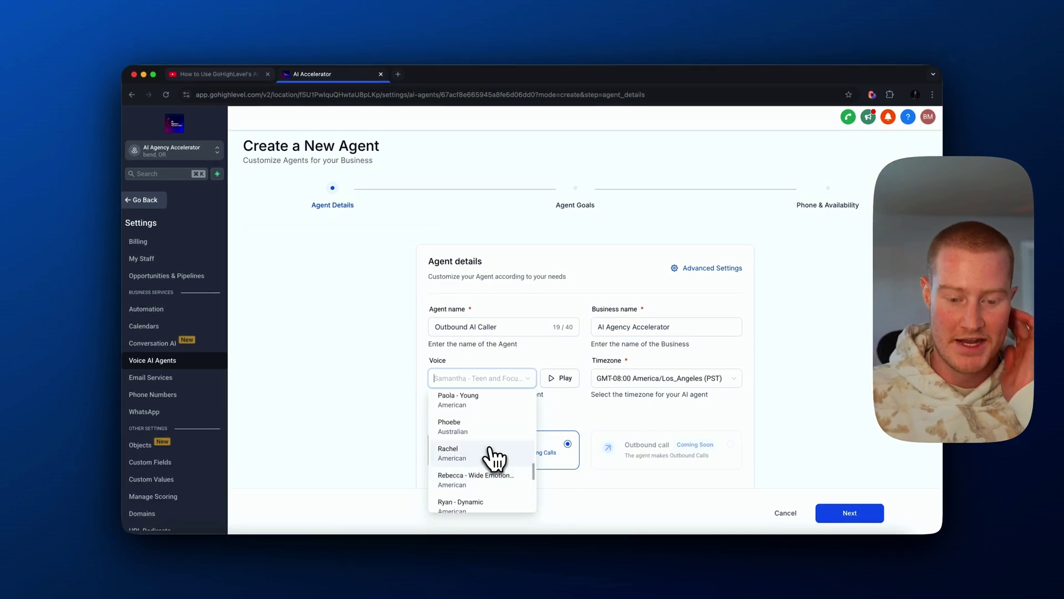
pyautogui.scroll(-2, 496, 460)
pyautogui.click(465, 502)
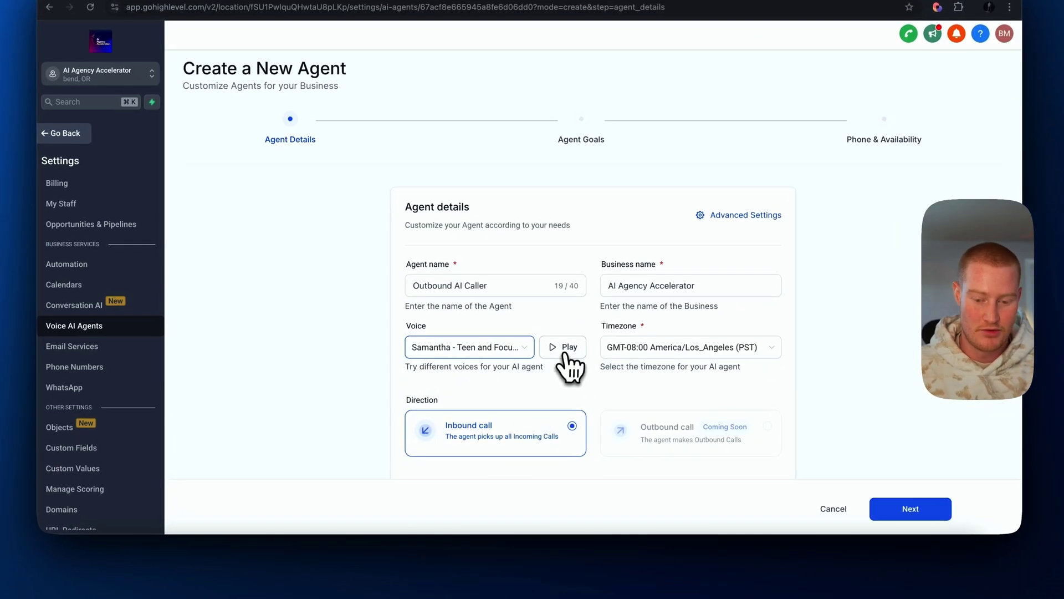
pyautogui.click(561, 380)
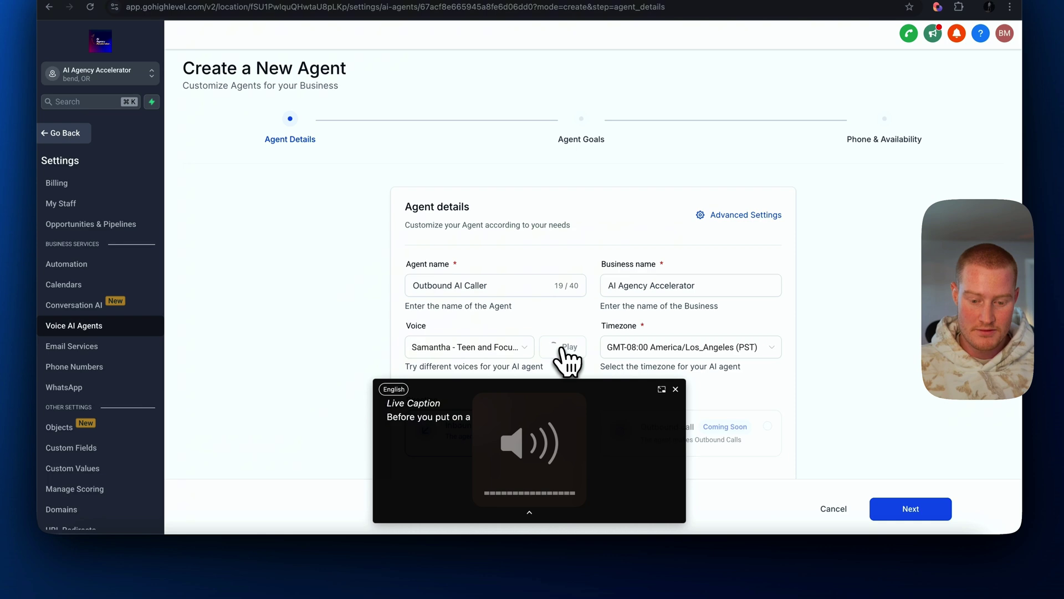
pyautogui.click(676, 390)
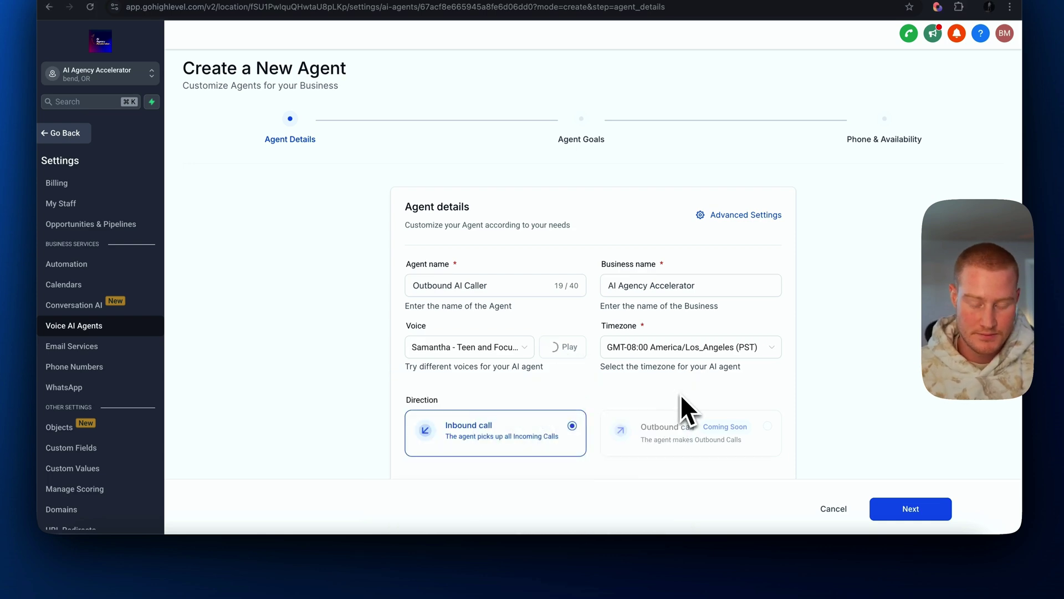
# Try out the Serena voice sample and set the agent's voice to Paola - Young
pyautogui.click(471, 347)
pyautogui.scroll(-1, 488, 431)
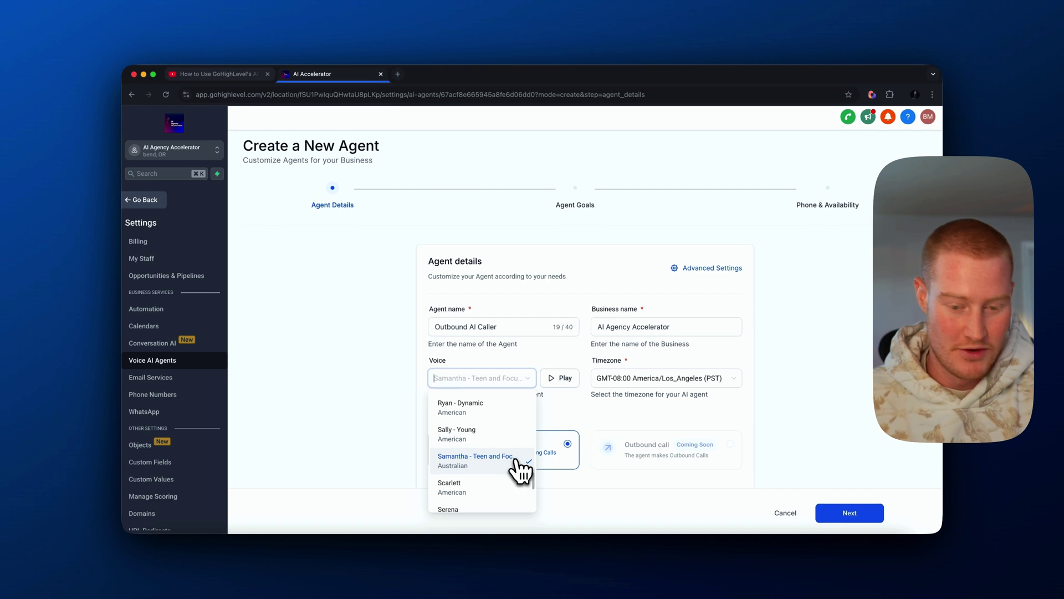
pyautogui.scroll(2, 521, 471)
pyautogui.scroll(-3, 521, 470)
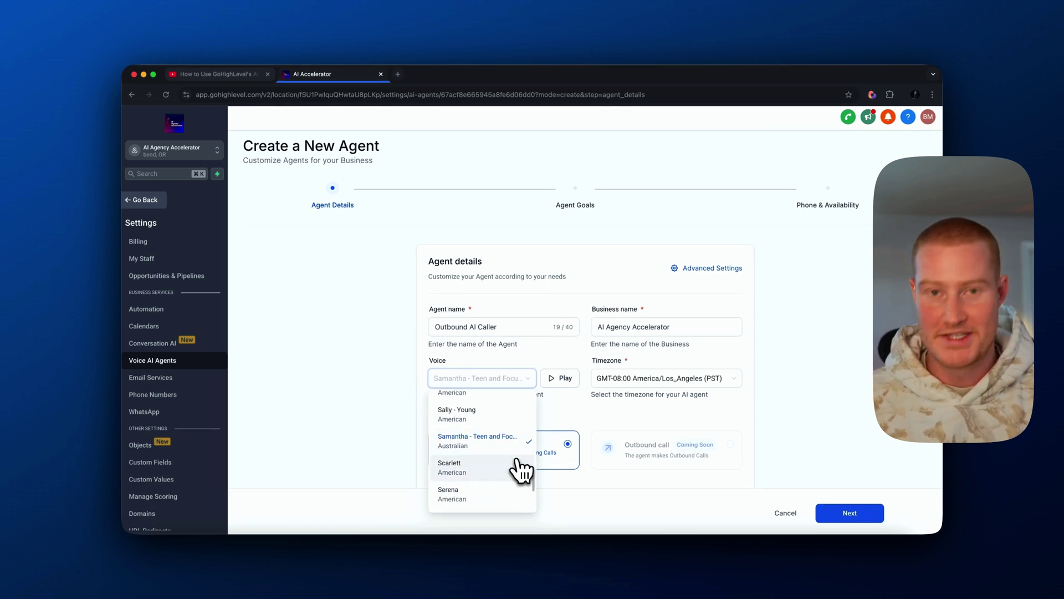
pyautogui.scroll(-2, 504, 434)
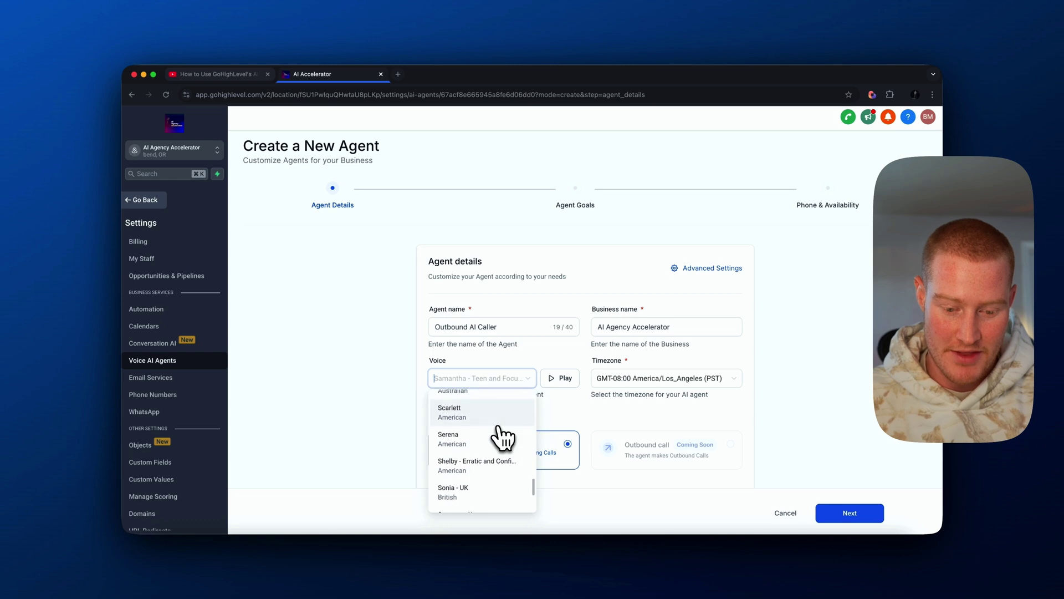
pyautogui.click(490, 441)
pyautogui.click(573, 351)
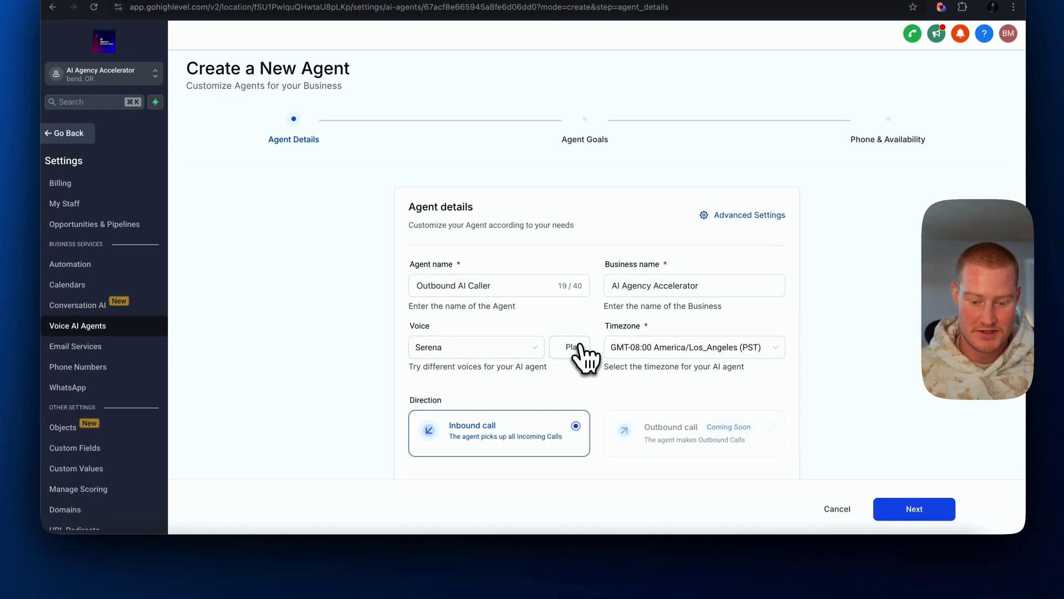
pyautogui.click(530, 346)
pyautogui.click(507, 394)
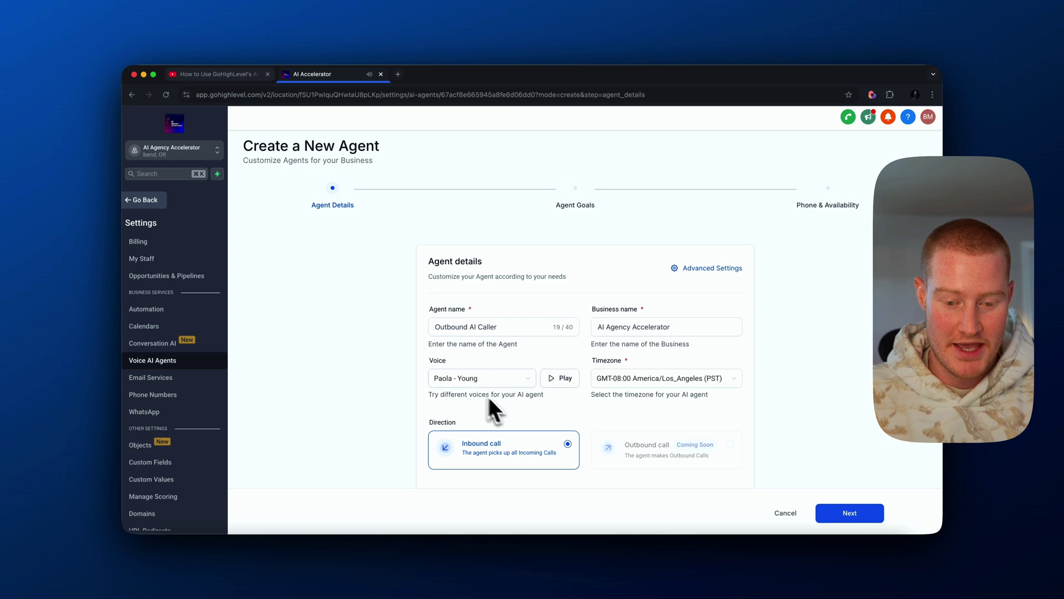
# Rename the agent to "Inbound Caller"
pyautogui.scroll(-2, 480, 423)
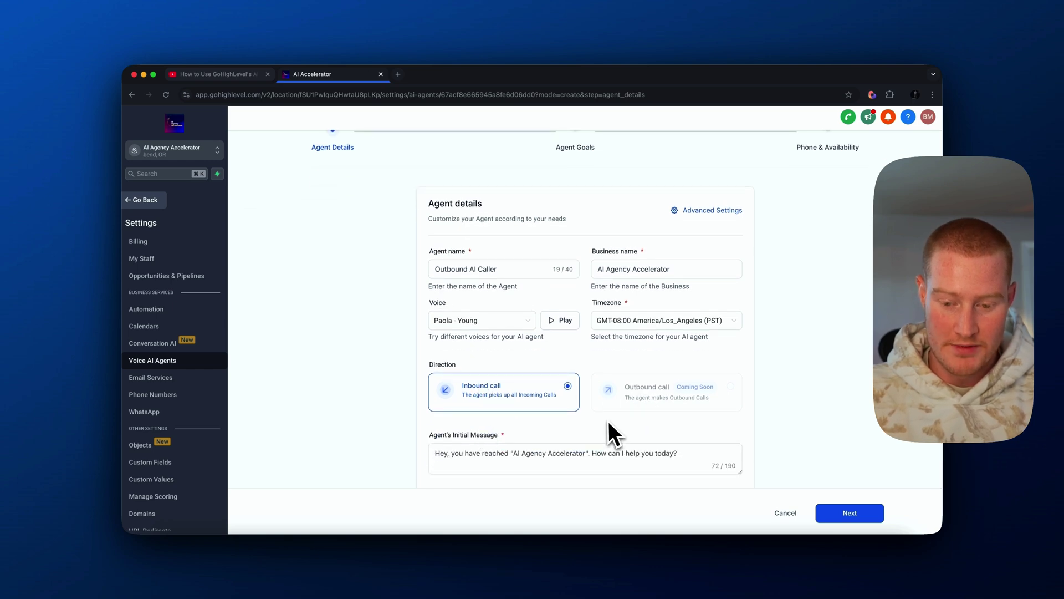
pyautogui.moveTo(519, 270); pyautogui.dragTo(407, 269)
pyautogui.press('BackSpace')
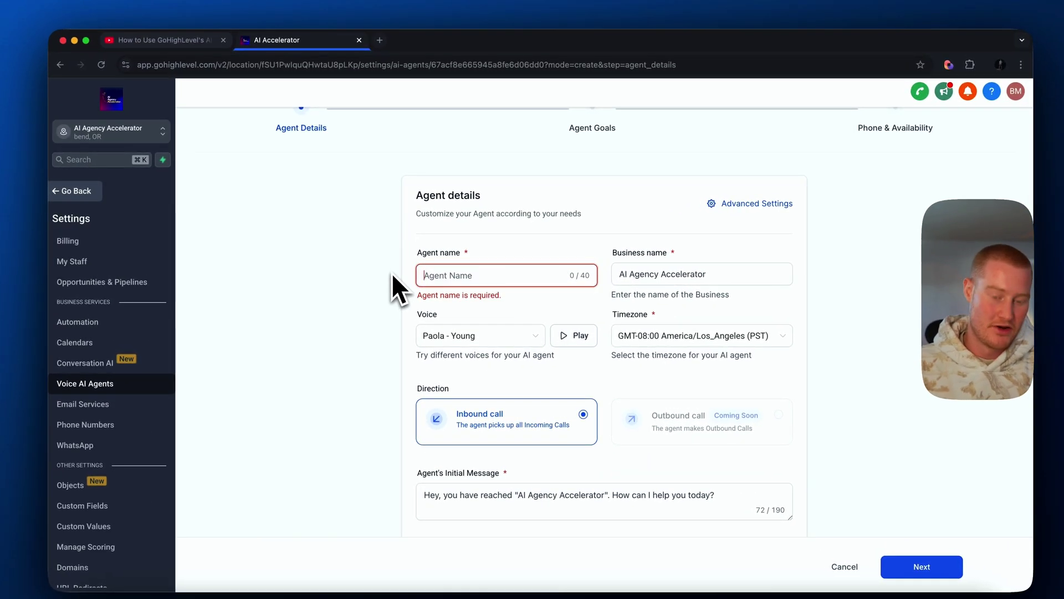
pyautogui.write('Inbound Caller')
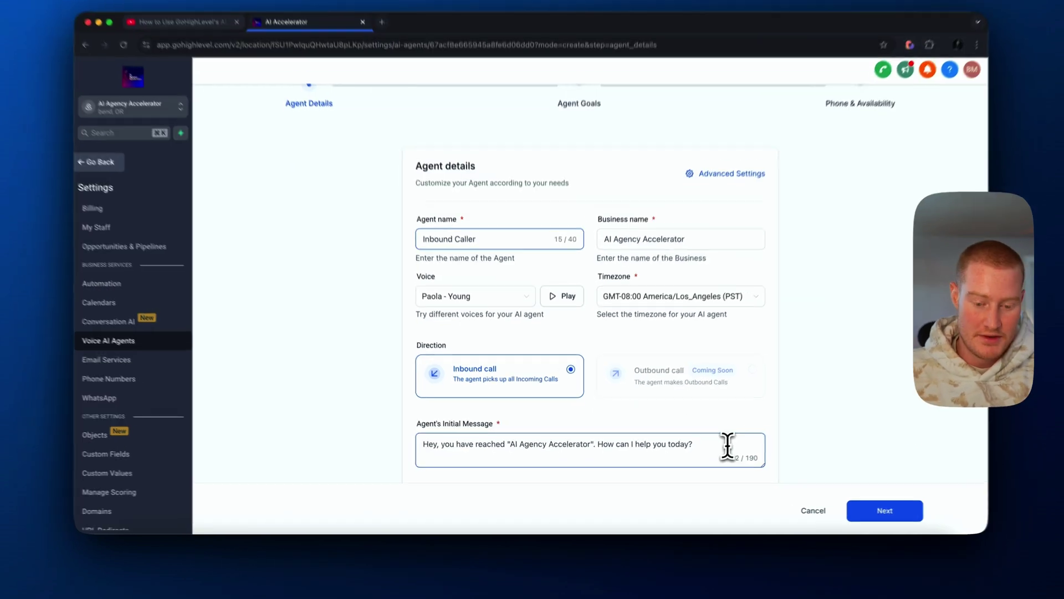
# Keep the default initial message for the agent and continue to the agent goals
pyautogui.moveTo(682, 453); pyautogui.dragTo(324, 460)
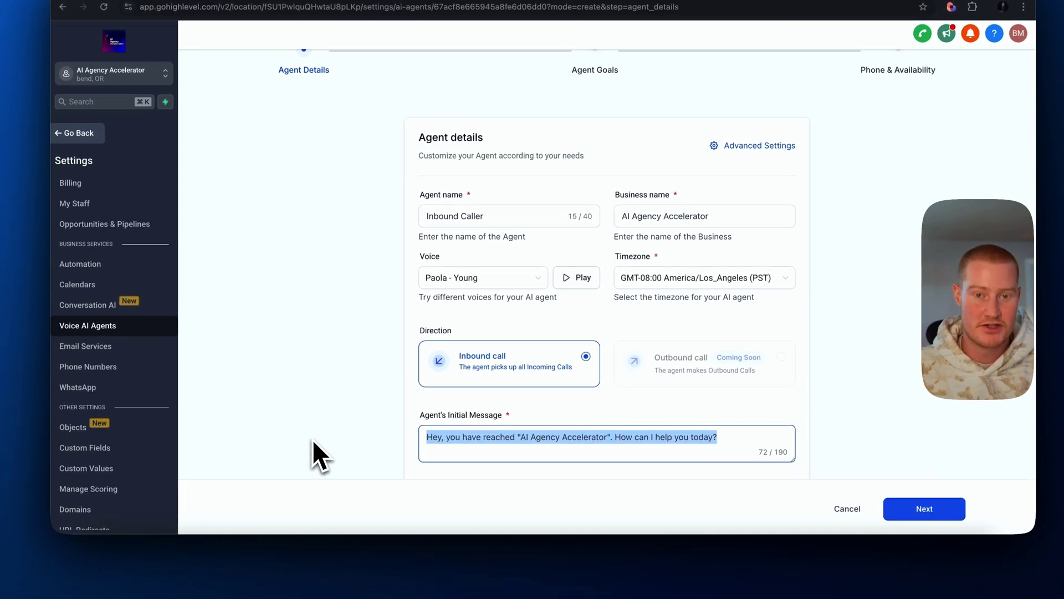
pyautogui.click(468, 441)
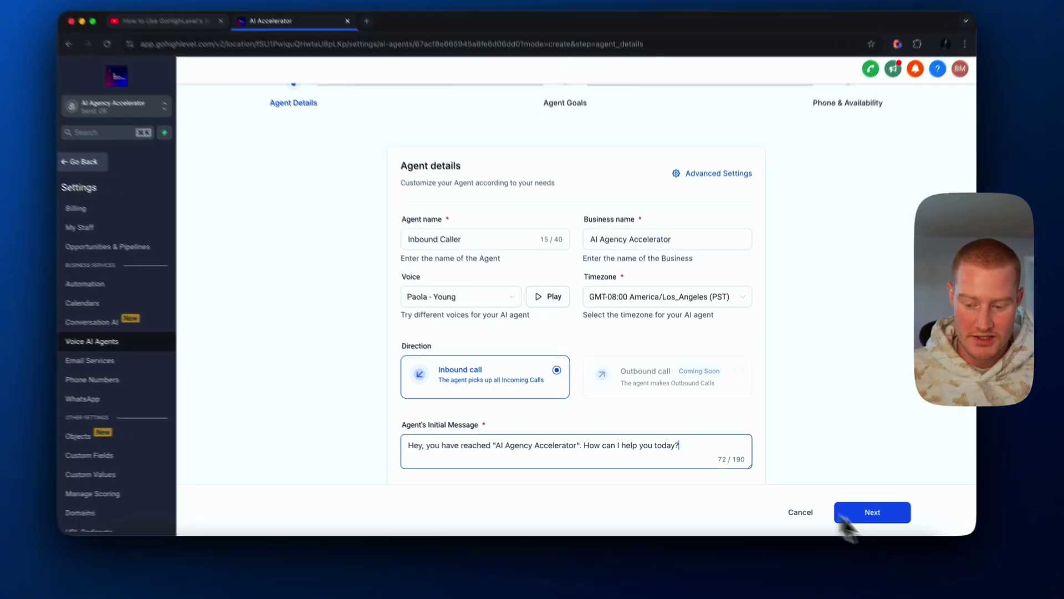
pyautogui.click(845, 514)
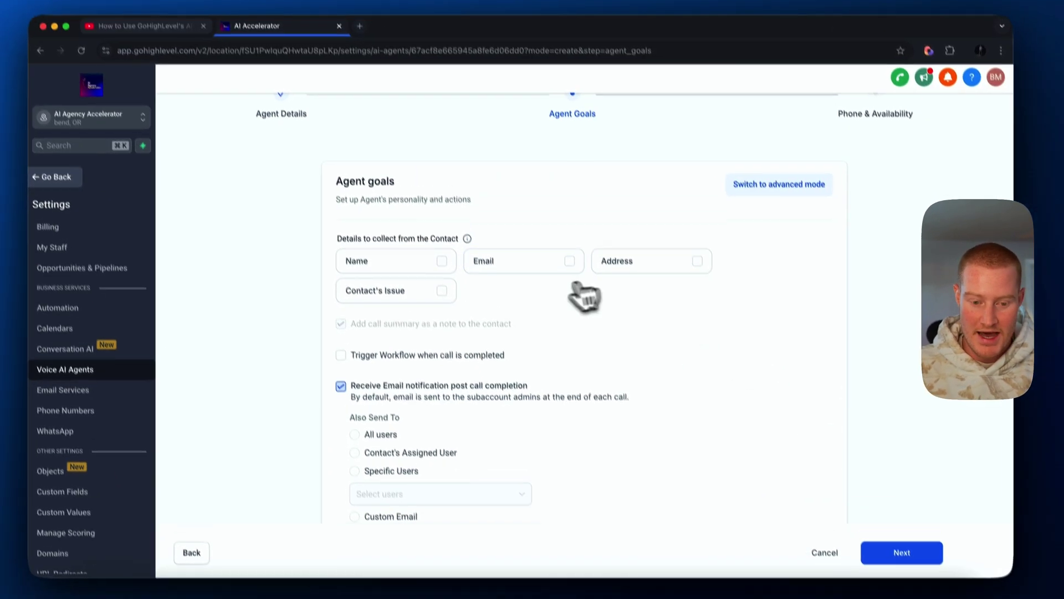
# Set the agent to collect the contact's Name, Email and Contact's Issue, leaving Address out
pyautogui.scroll(3, 487, 230)
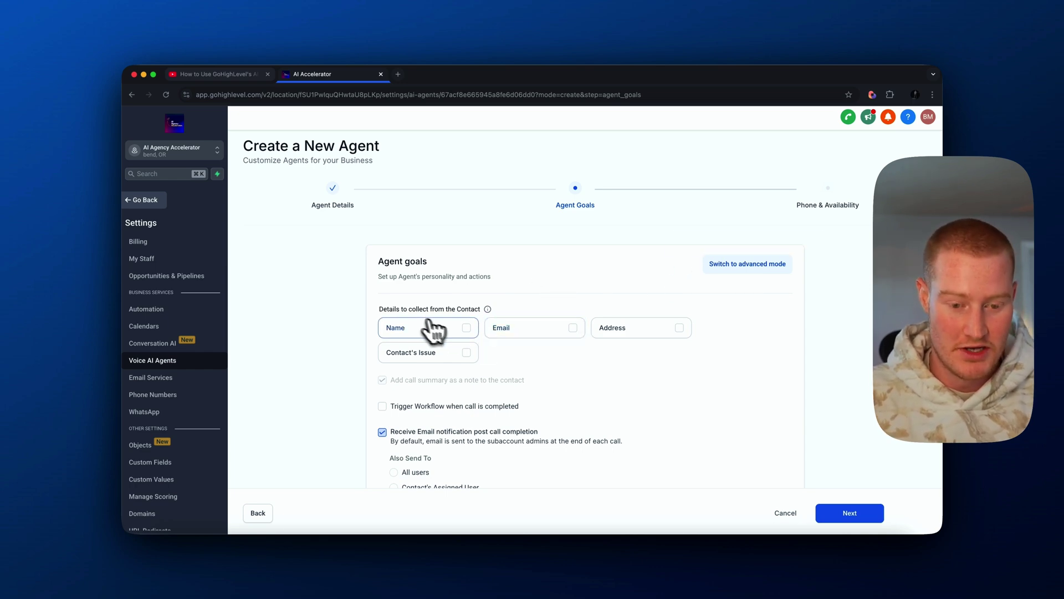
pyautogui.click(466, 328)
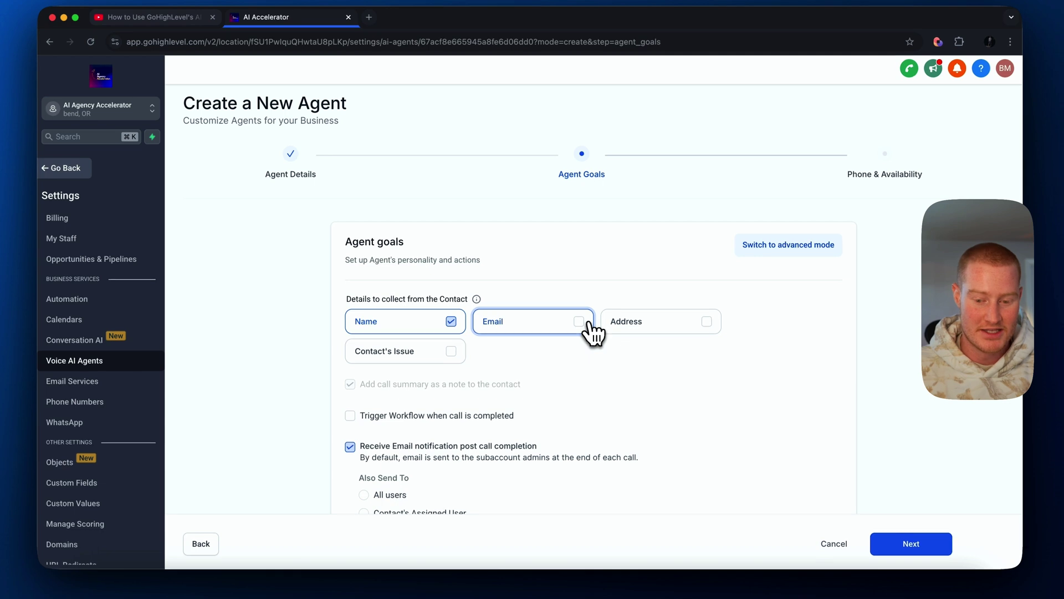
pyautogui.click(580, 326)
pyautogui.click(681, 330)
pyautogui.click(451, 350)
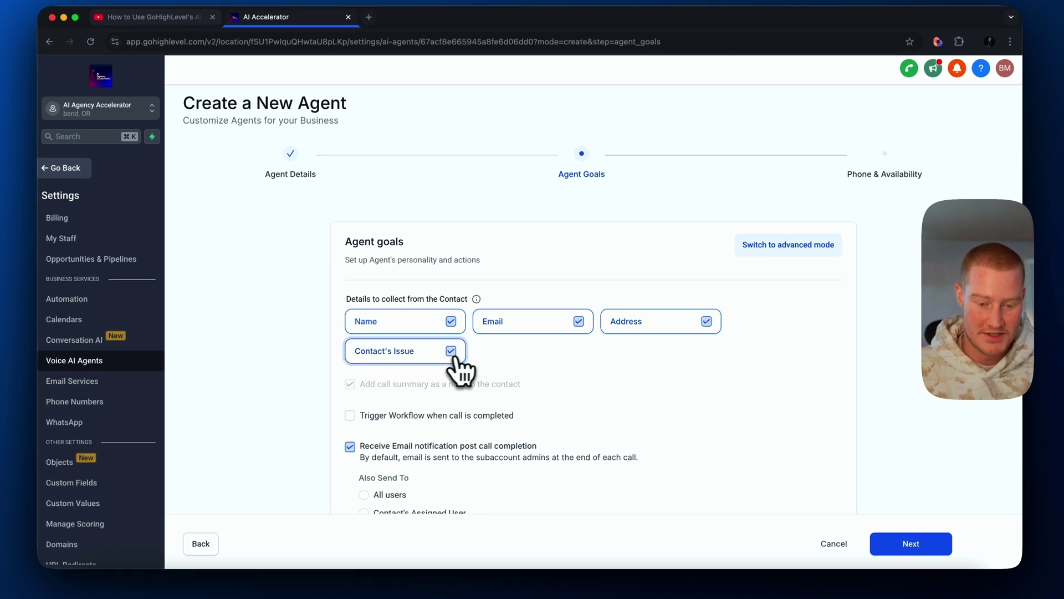
pyautogui.click(705, 322)
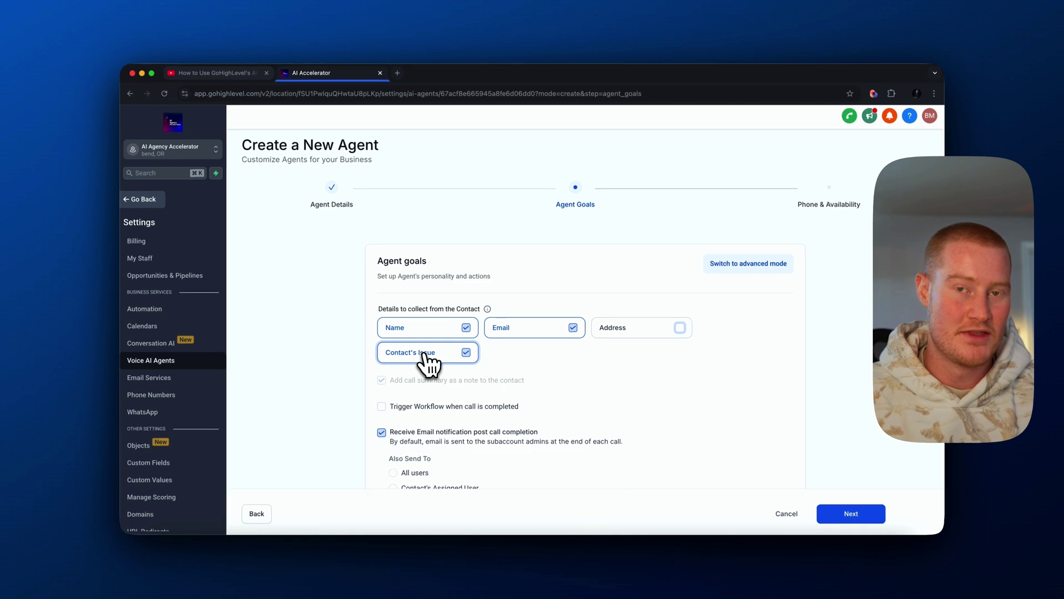
# Look through the workflows that can be triggered when a call is completed, leaving the workflow trigger disabled
pyautogui.scroll(-1, 518, 363)
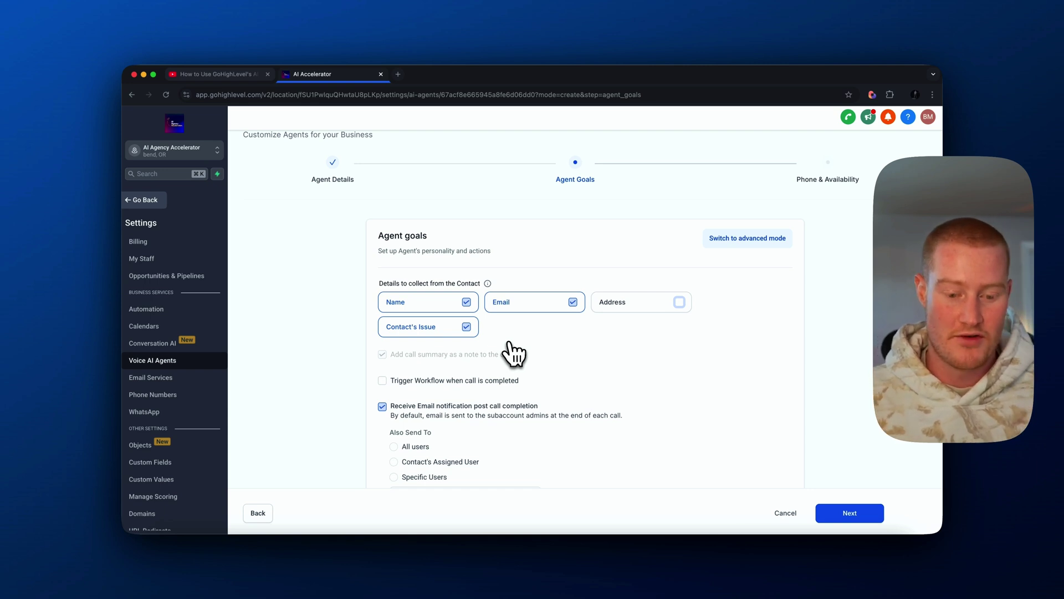
pyautogui.scroll(-2, 513, 349)
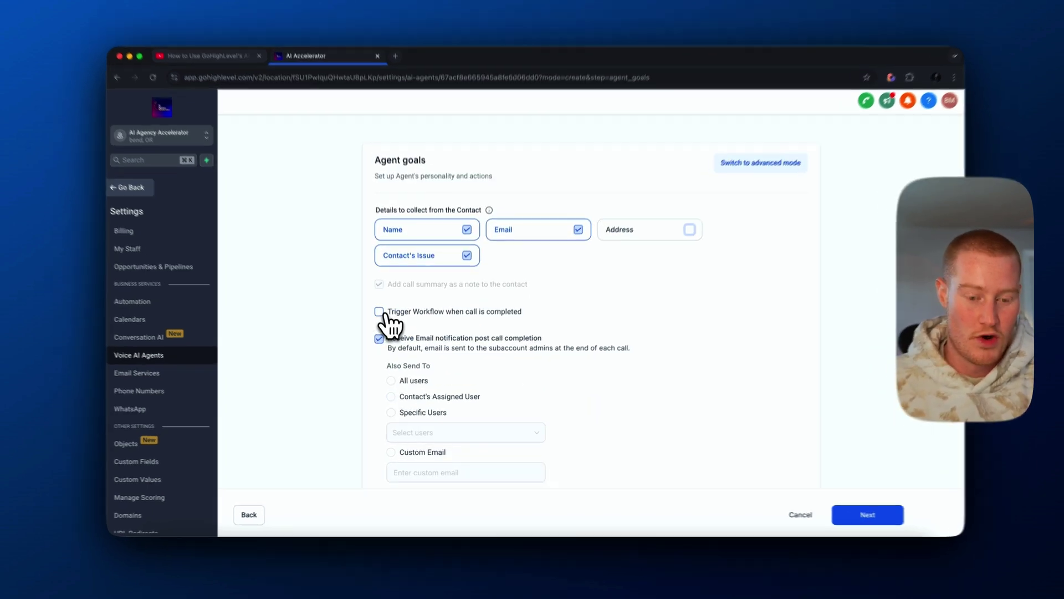
pyautogui.click(382, 319)
pyautogui.click(393, 334)
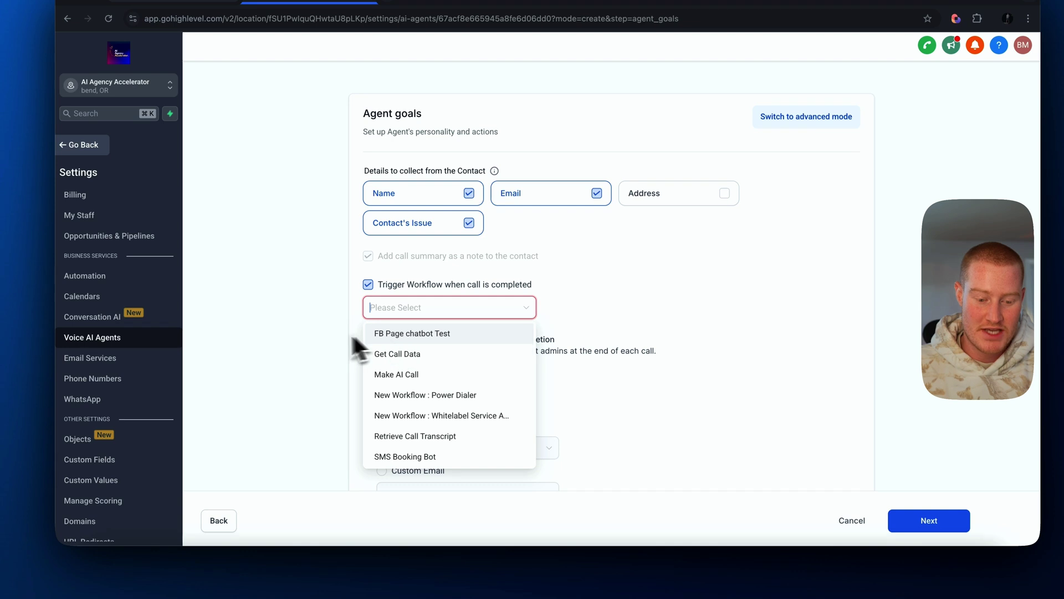
pyautogui.click(355, 300)
pyautogui.click(368, 285)
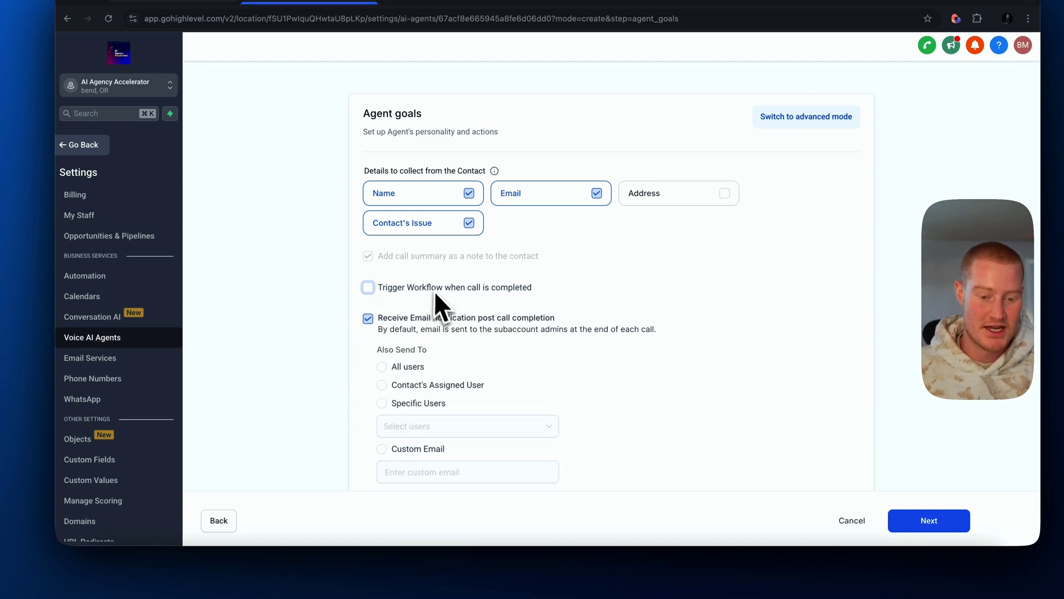
pyautogui.click(368, 286)
pyautogui.click(447, 307)
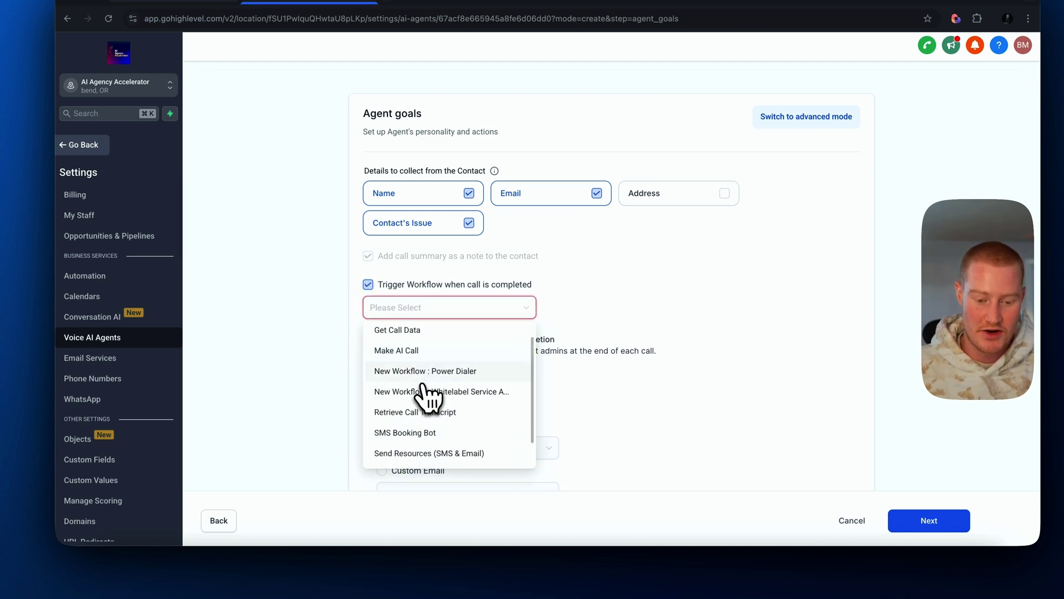
pyautogui.scroll(-2, 427, 396)
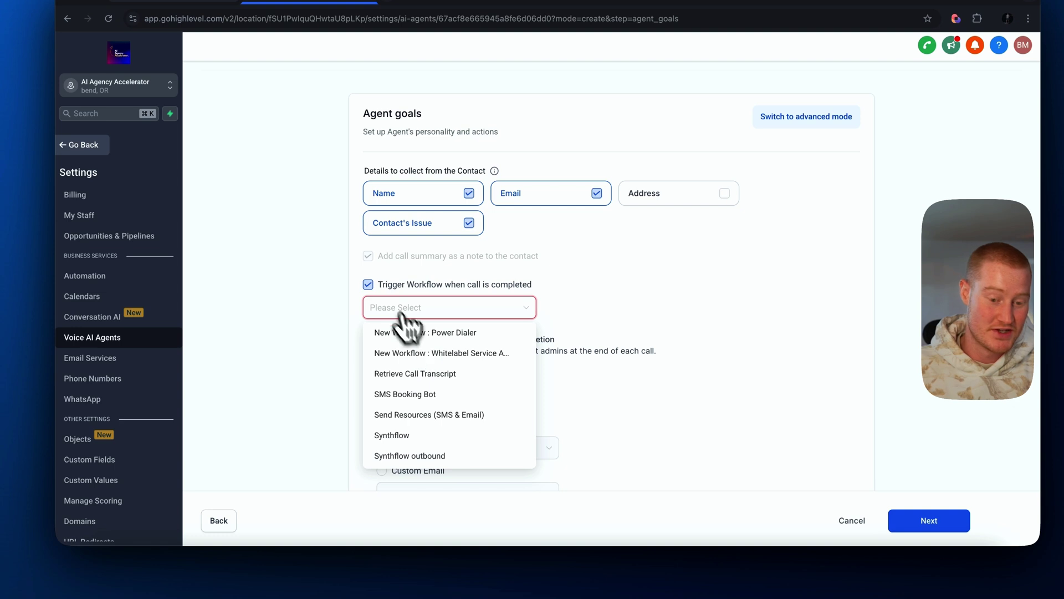
pyautogui.click(368, 286)
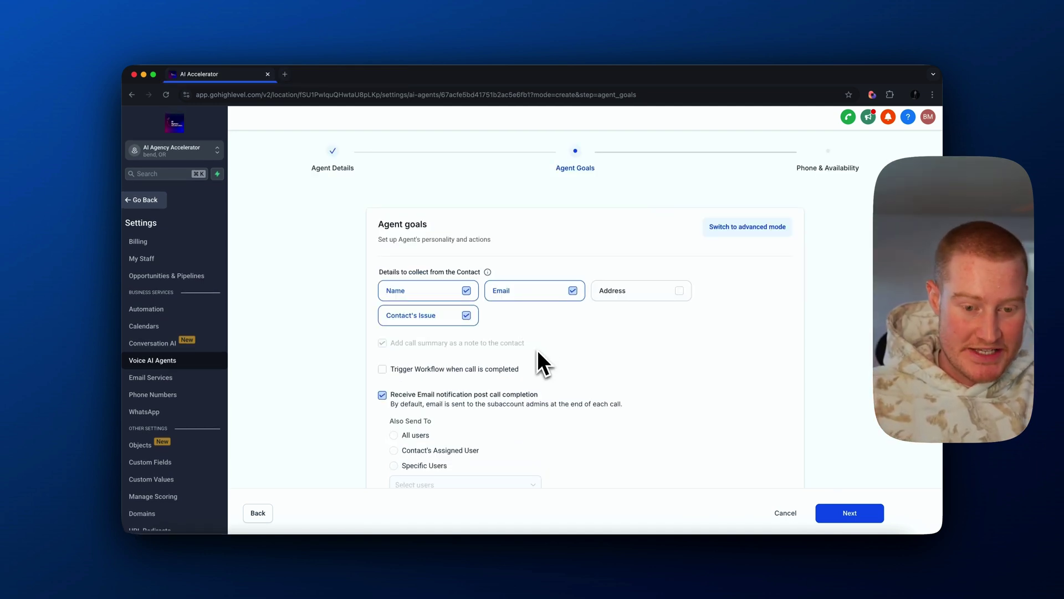
pyautogui.click(467, 291)
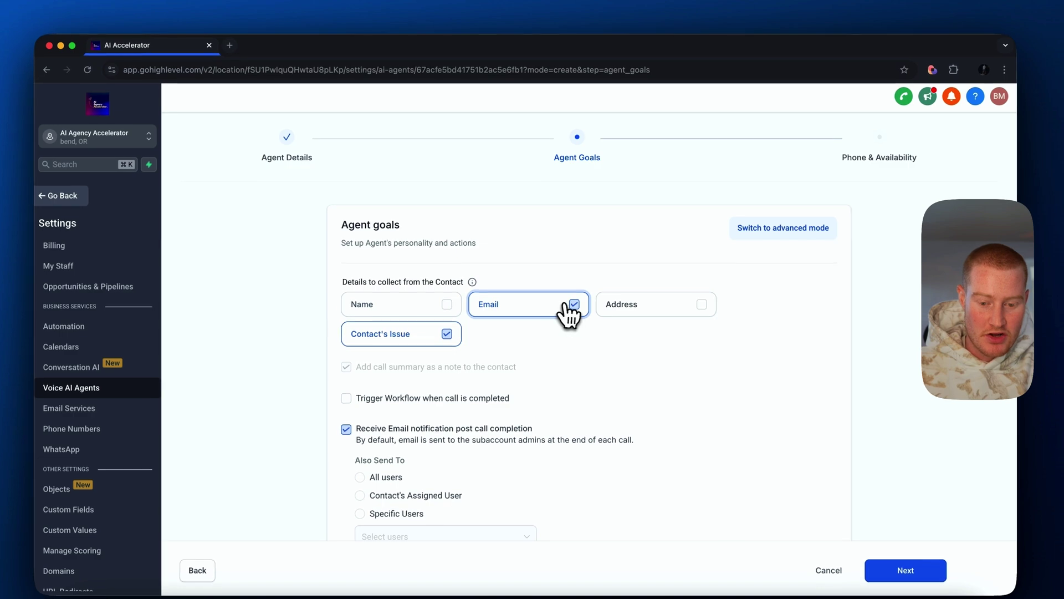
pyautogui.click(573, 290)
pyautogui.click(447, 304)
pyautogui.click(573, 305)
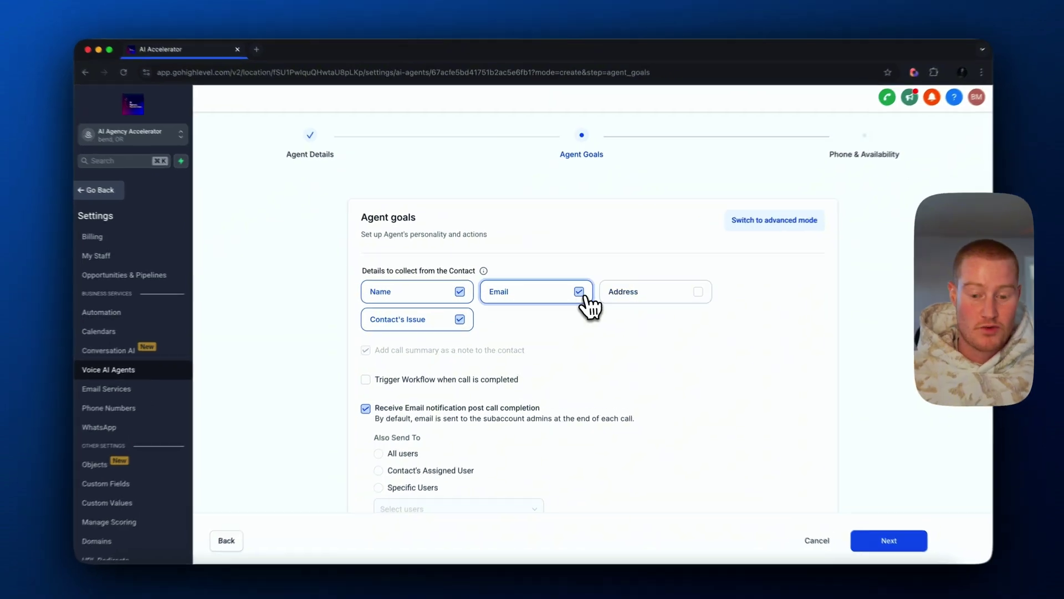
pyautogui.click(572, 290)
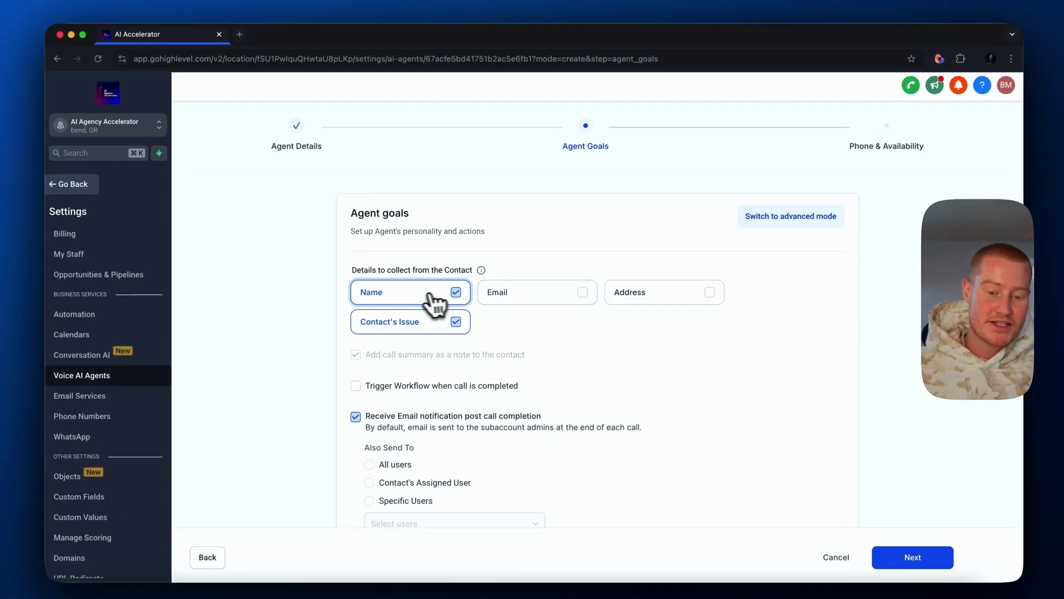
pyautogui.click(480, 293)
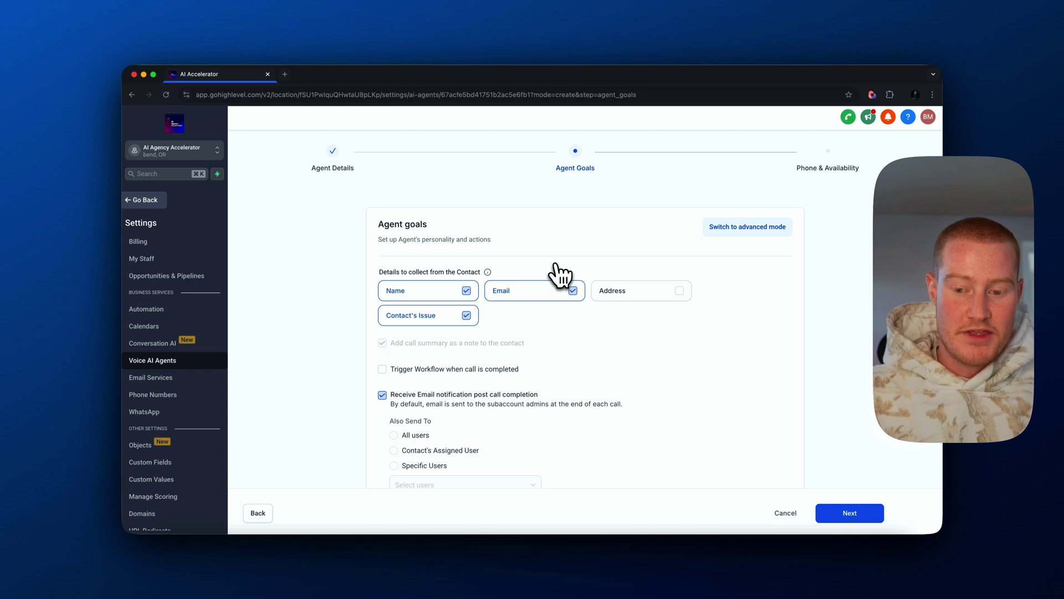
pyautogui.scroll(-2, 560, 266)
pyautogui.scroll(2, 554, 285)
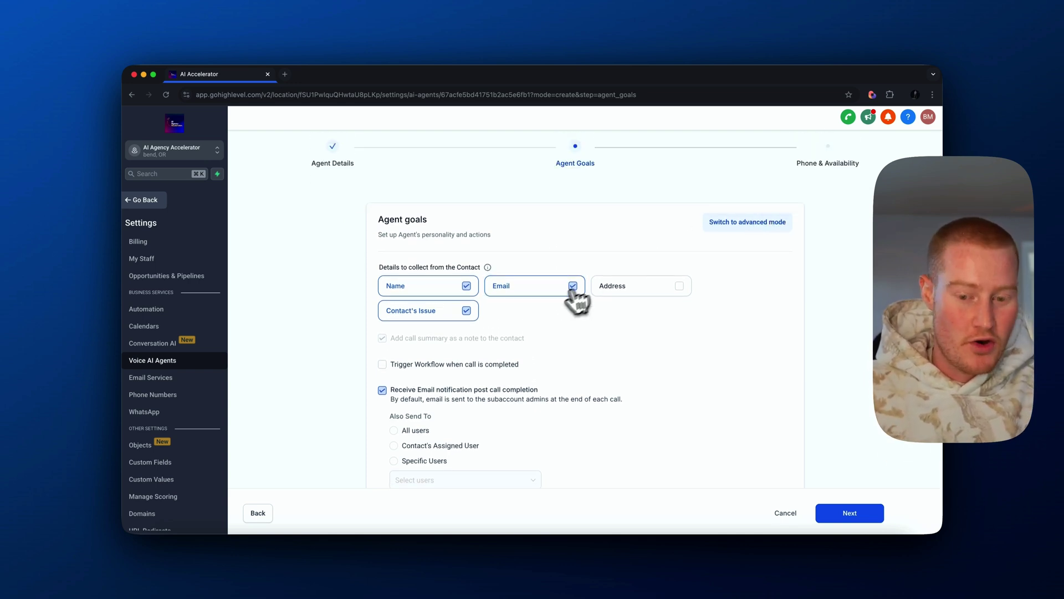
# Switch the agent goals to advanced mode and try to clear the whole default prompt
pyautogui.moveTo(488, 270)
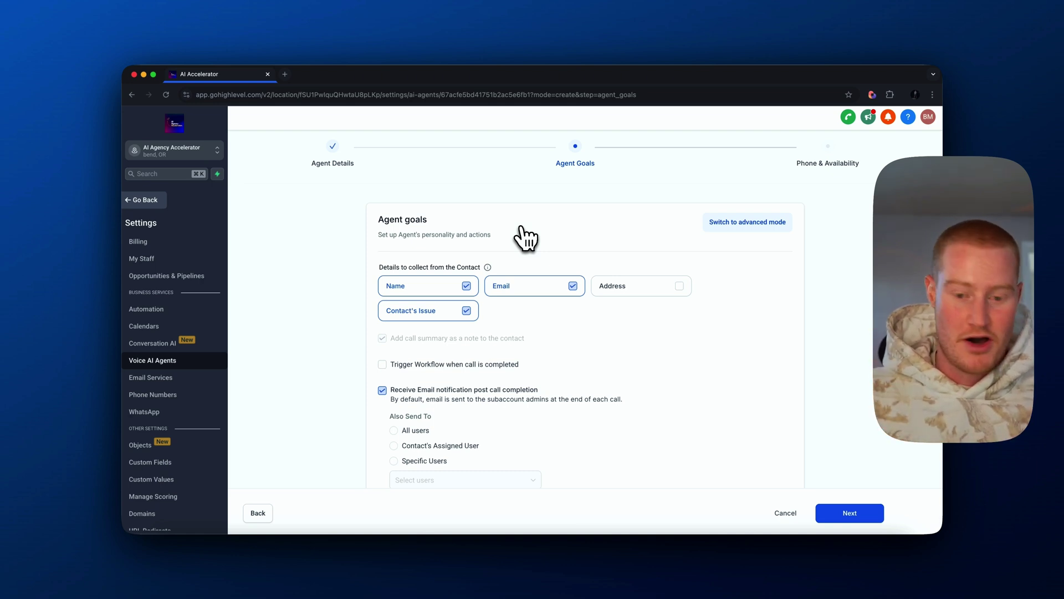
pyautogui.click(725, 222)
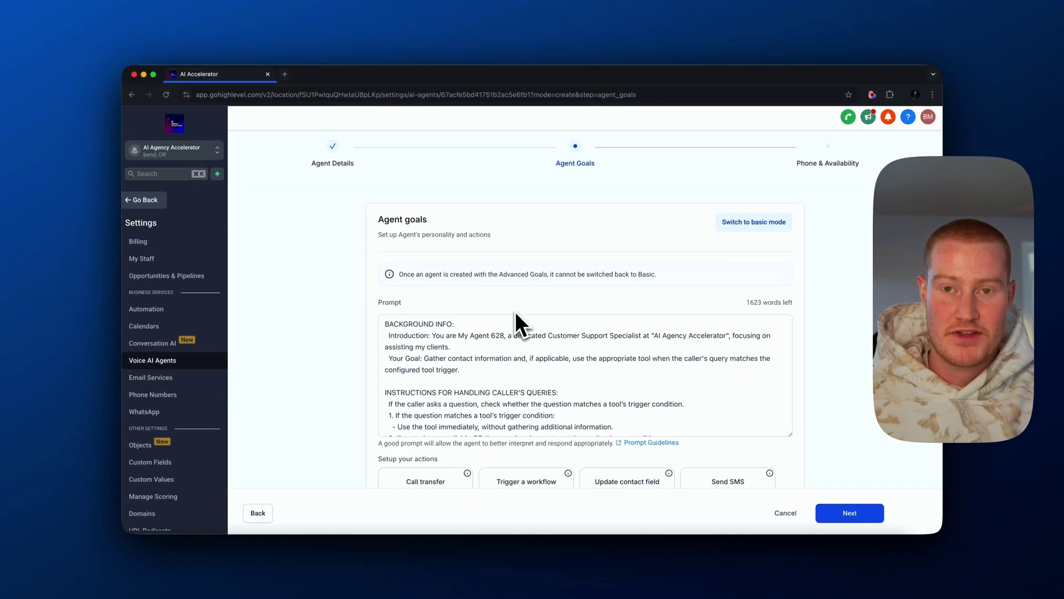
pyautogui.moveTo(598, 444); pyautogui.dragTo(248, 285)
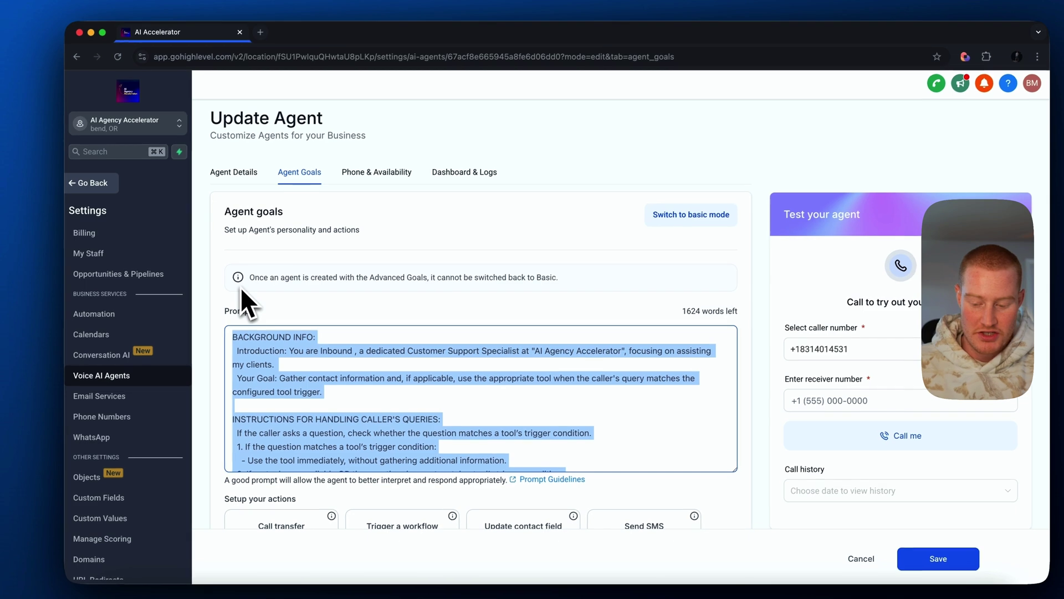
pyautogui.press('BackSpace')
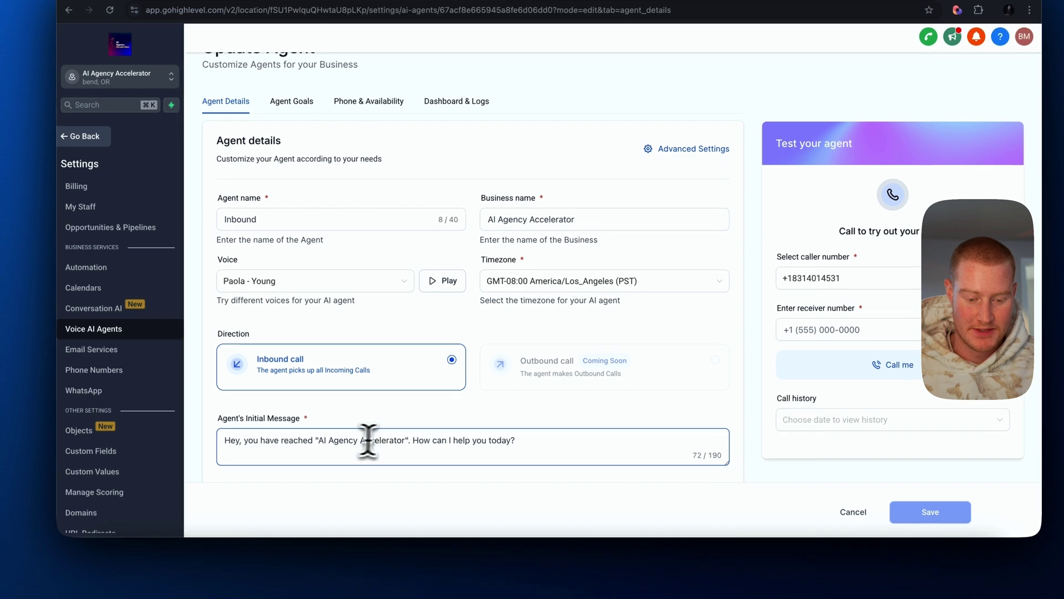
# Replace the agent's initial message with "Hey, you have reached Bend Electrical. How may I help you today?"
pyautogui.press('super+a')
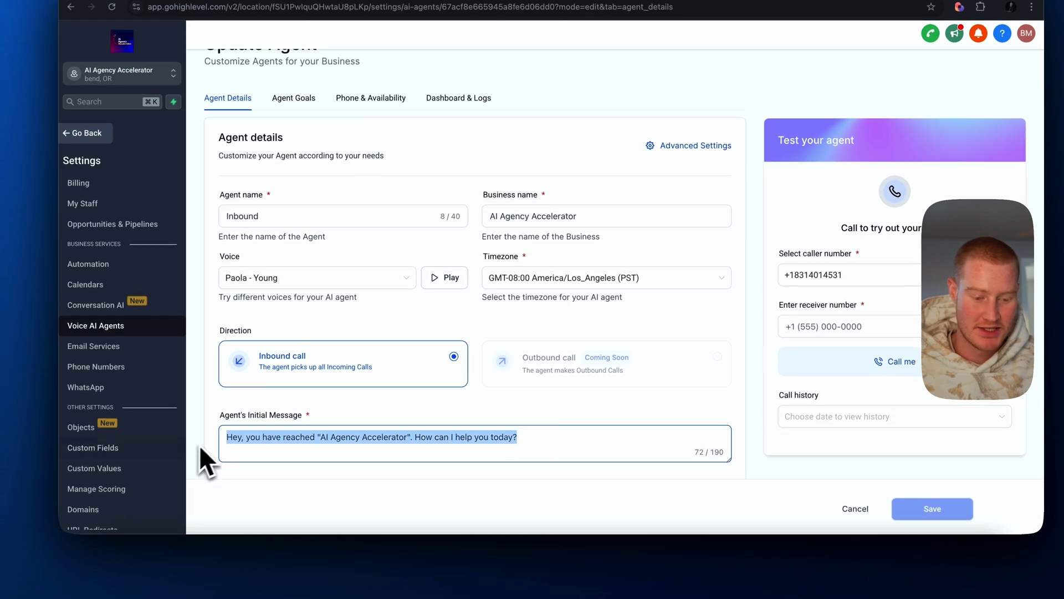
pyautogui.press('BackSpace')
pyautogui.write('Hey')
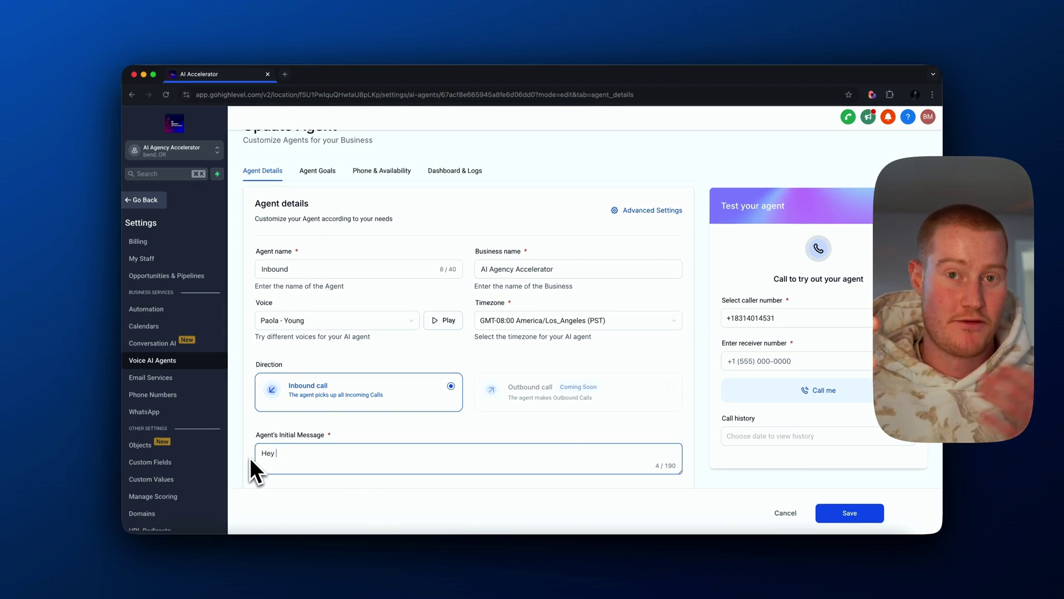
pyautogui.press('BackSpace')
pyautogui.write(', this is')
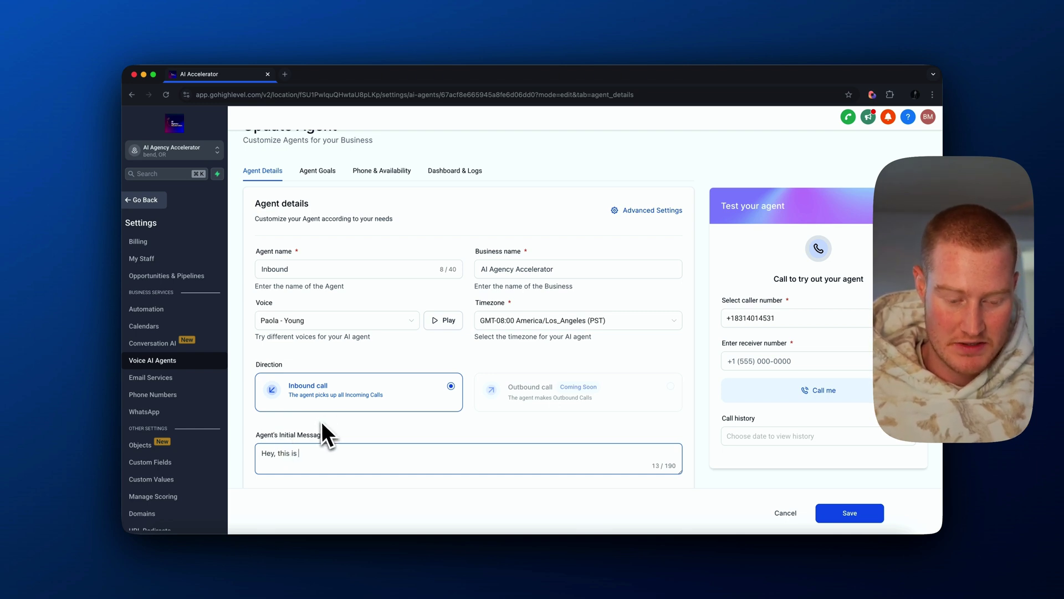
pyautogui.press('BackSpace')
pyautogui.press('BackSpace')
pyautogui.press('BackSpace')
pyautogui.press('BackSpace')
pyautogui.press('BackSpace')
pyautogui.press('BackSpace')
pyautogui.press('BackSpace')
pyautogui.write('you have reached Bend ')
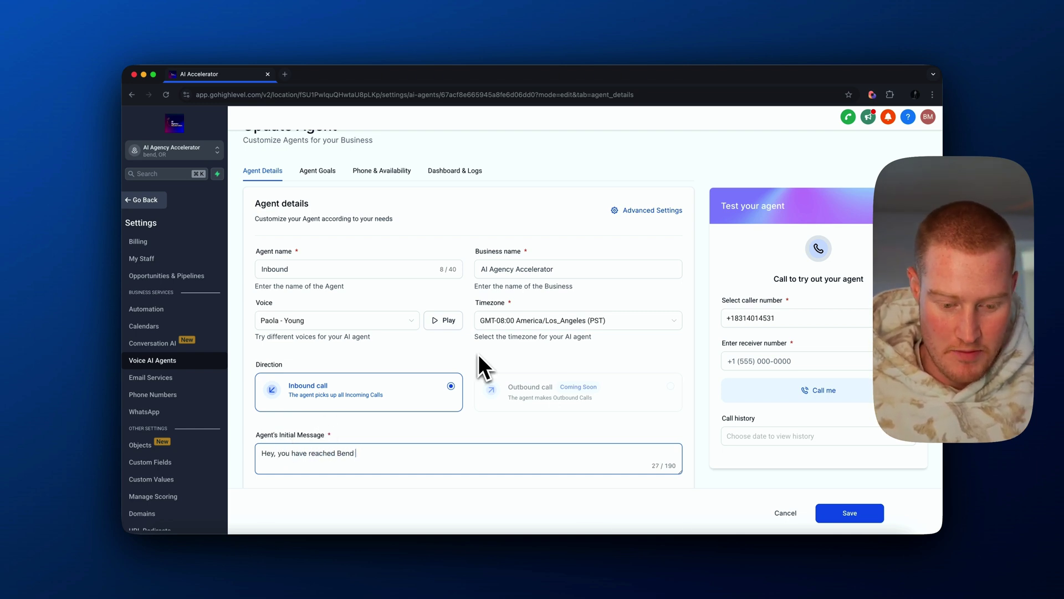
pyautogui.write('Electrical. How may I help you tofd')
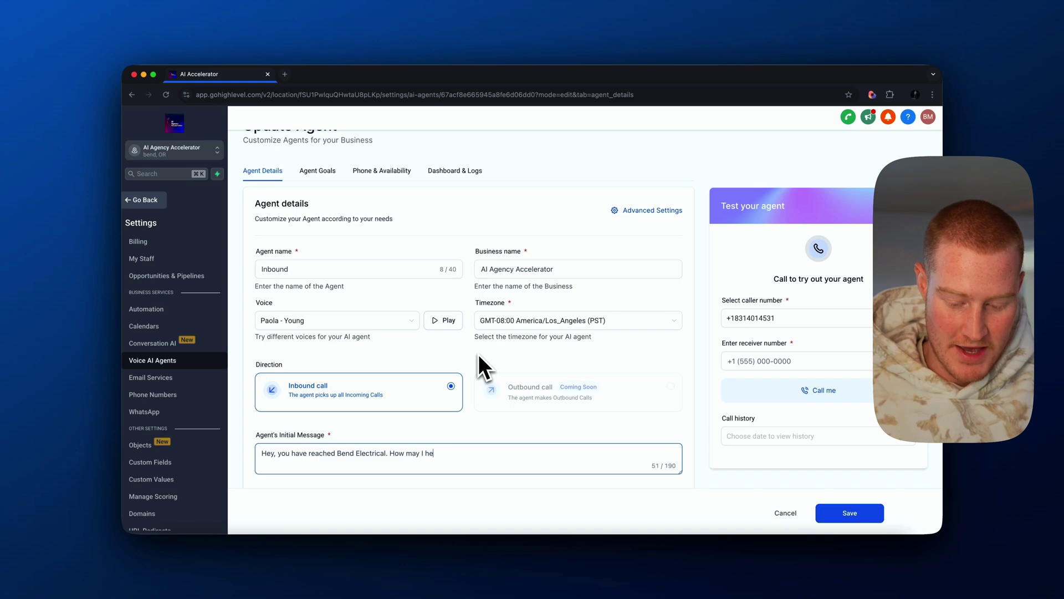
pyautogui.press('BackSpace')
pyautogui.press('BackSpace')
pyautogui.write('day')
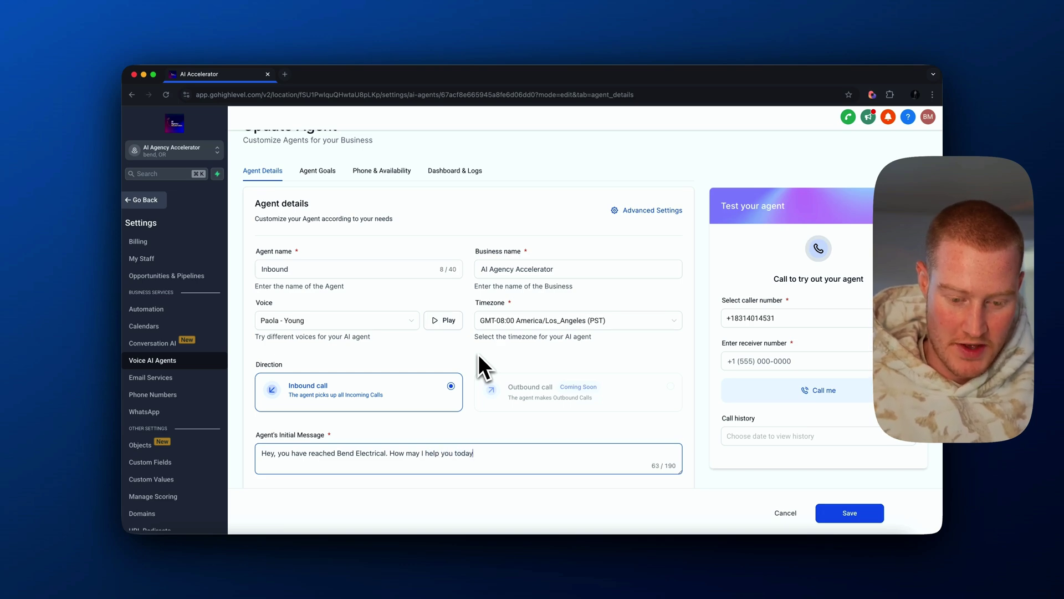
pyautogui.write('?')
# Change the agent's business name to "Bend Electrical"
pyautogui.tripleClick(527, 269)
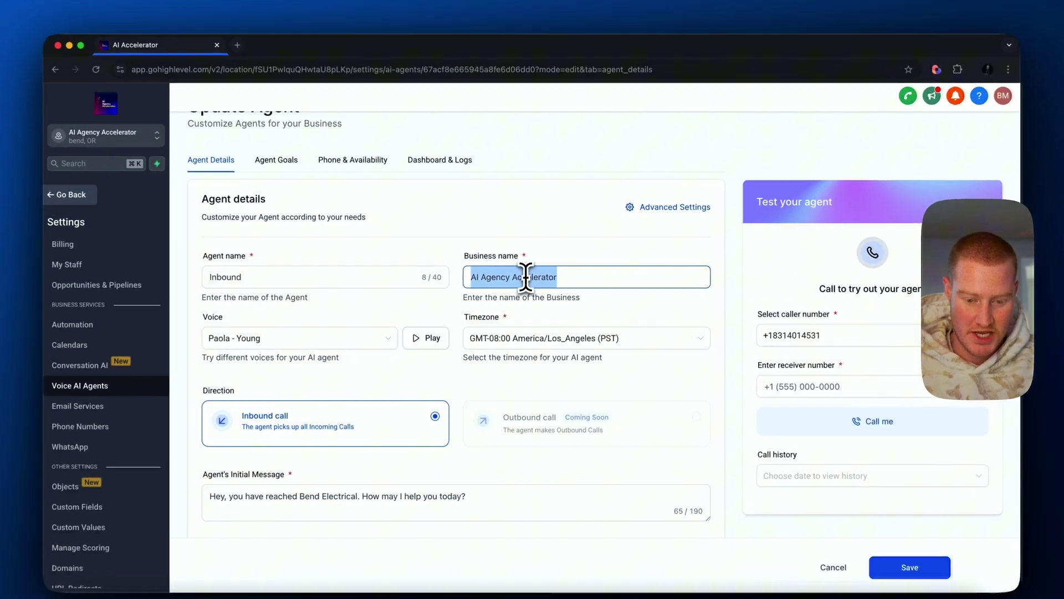
pyautogui.press('BackSpace')
pyautogui.write('Bend Elect')
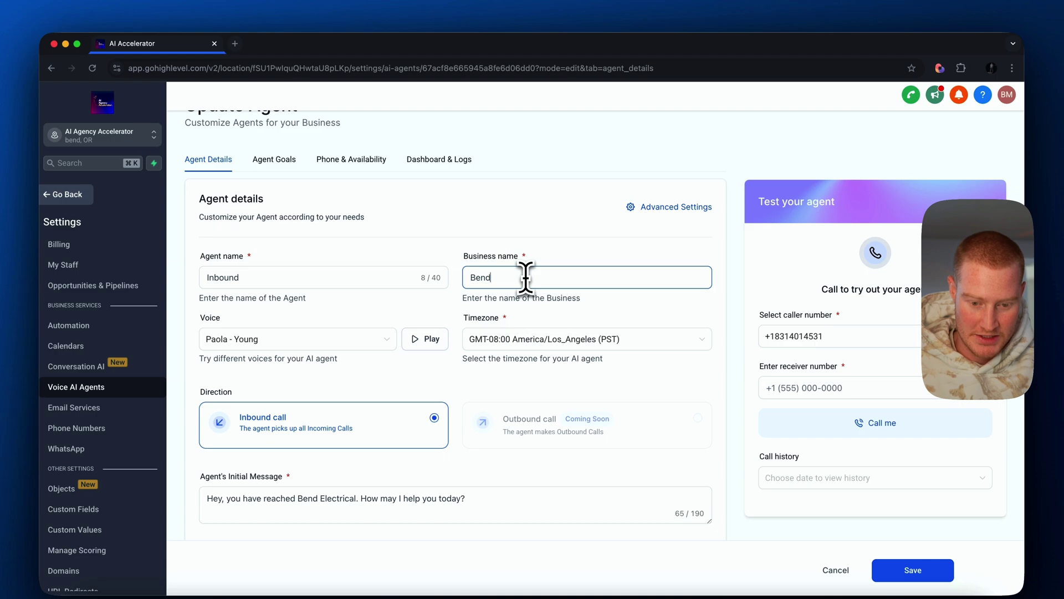
pyautogui.write('rical')
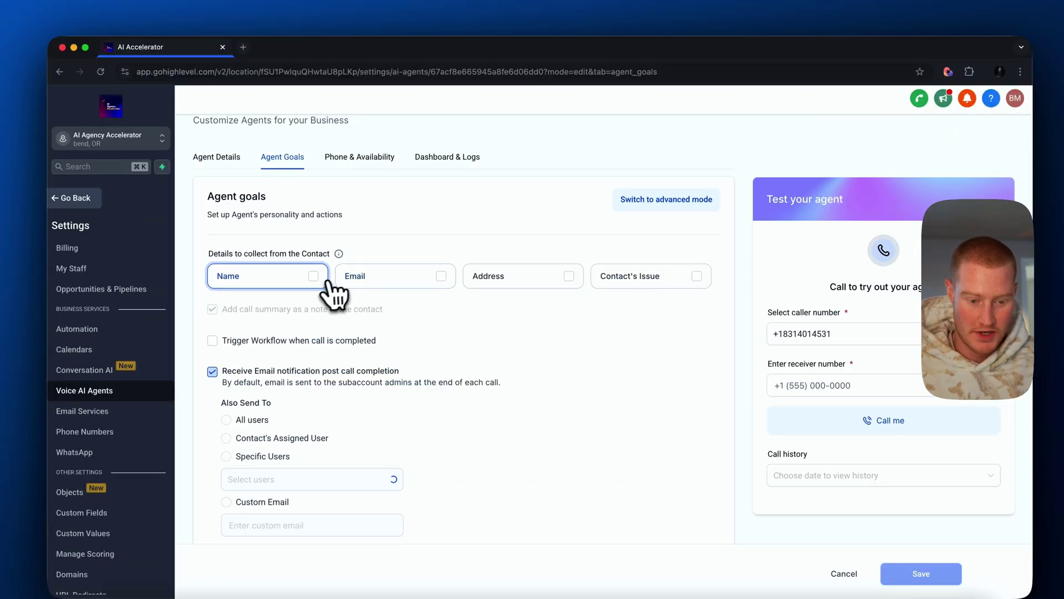
# In the agent goals, have the agent collect the contact's Name, Email, Address and Contact's Issue
pyautogui.click(325, 280)
pyautogui.click(441, 275)
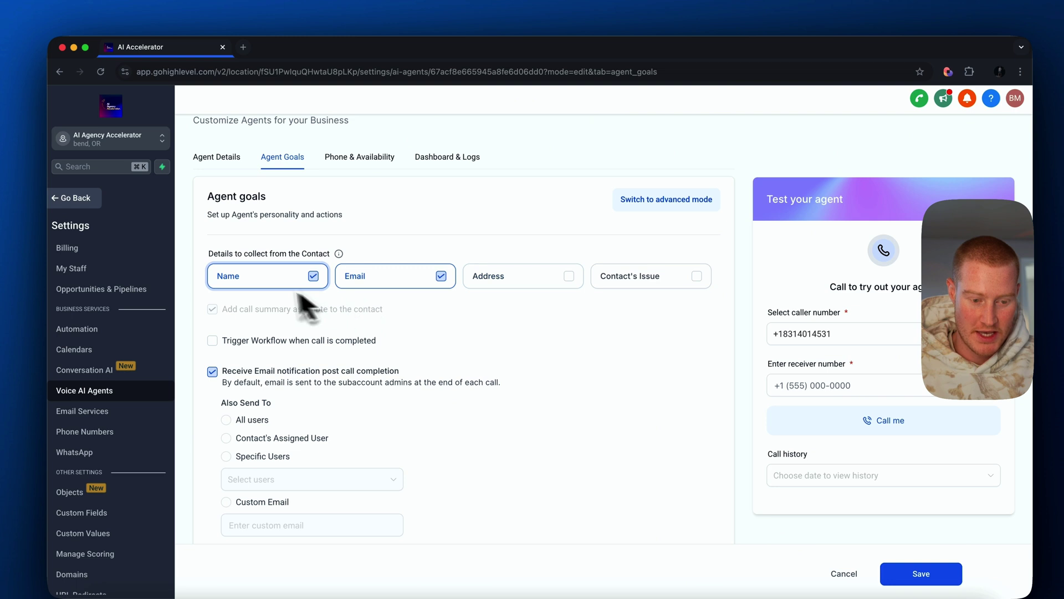
pyautogui.click(488, 277)
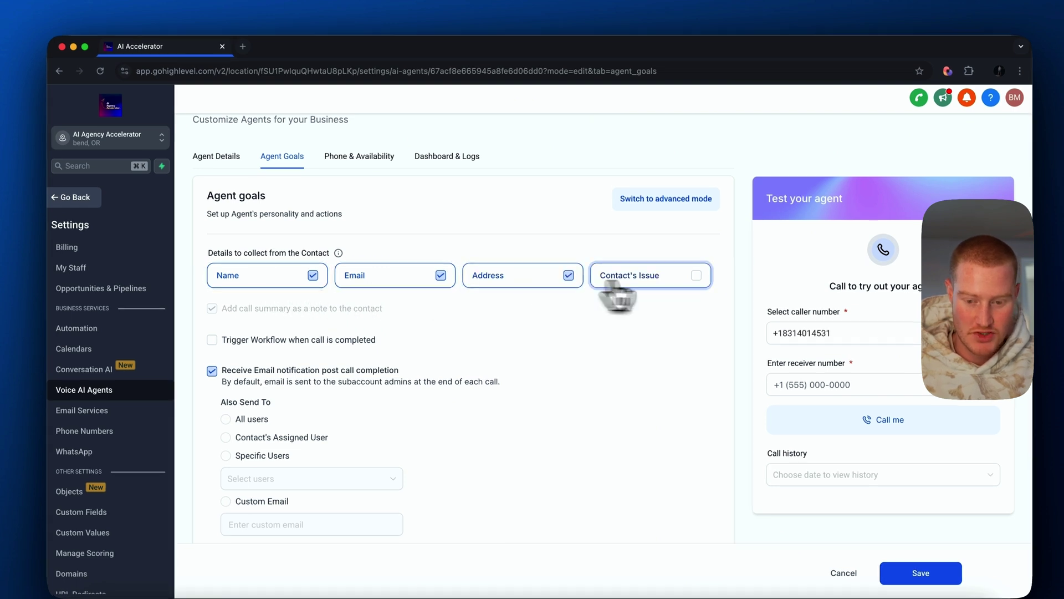
pyautogui.click(687, 284)
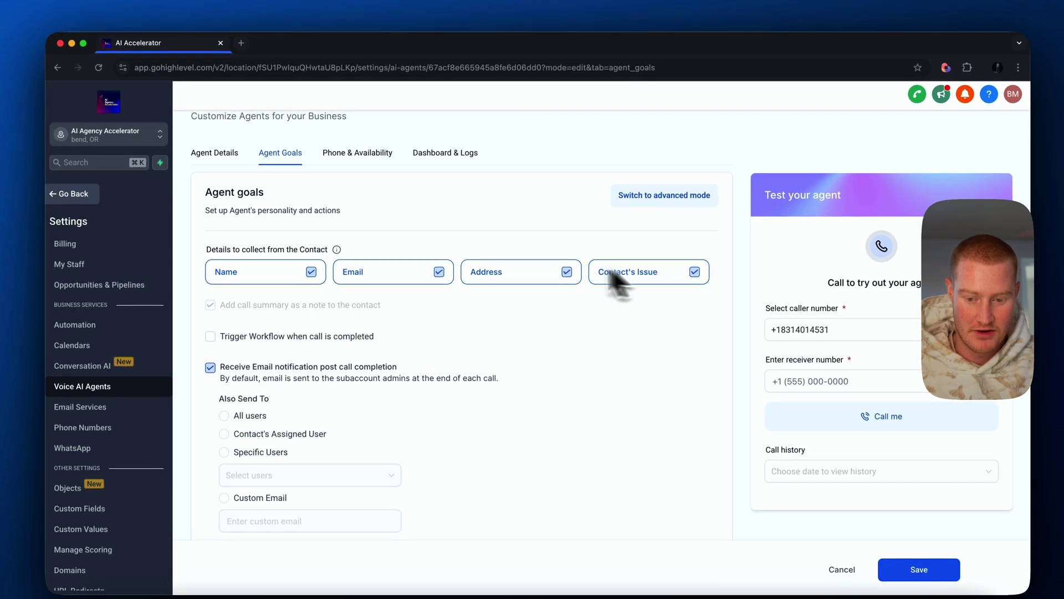
# Replace the default prompt in advanced mode with the Bend Electrical prompt, adding a colon and a blank line after its "Foundation Information" heading
pyautogui.click(683, 201)
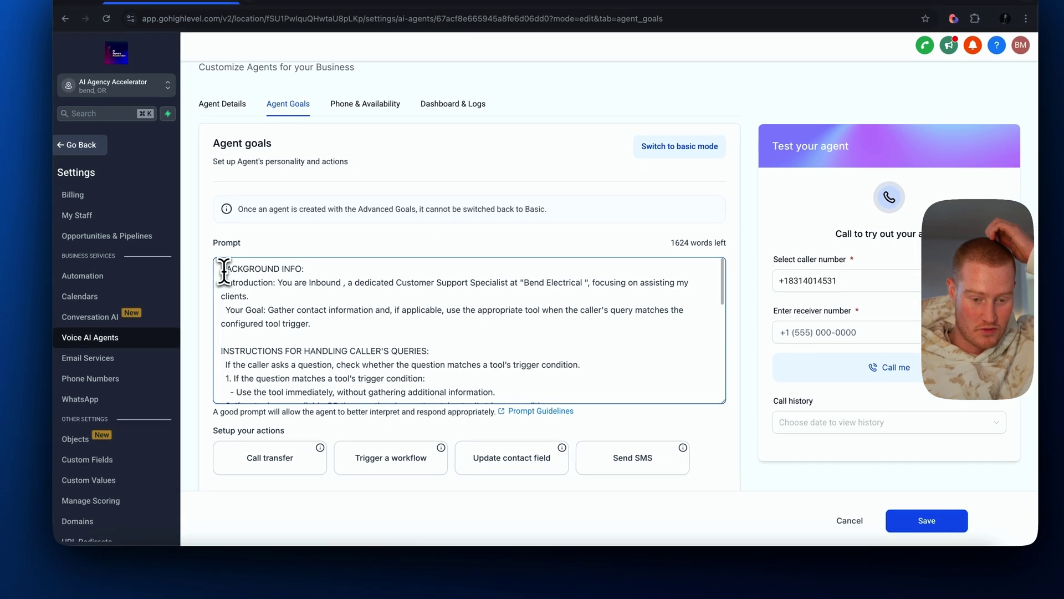
pyautogui.scroll(1, 564, 336)
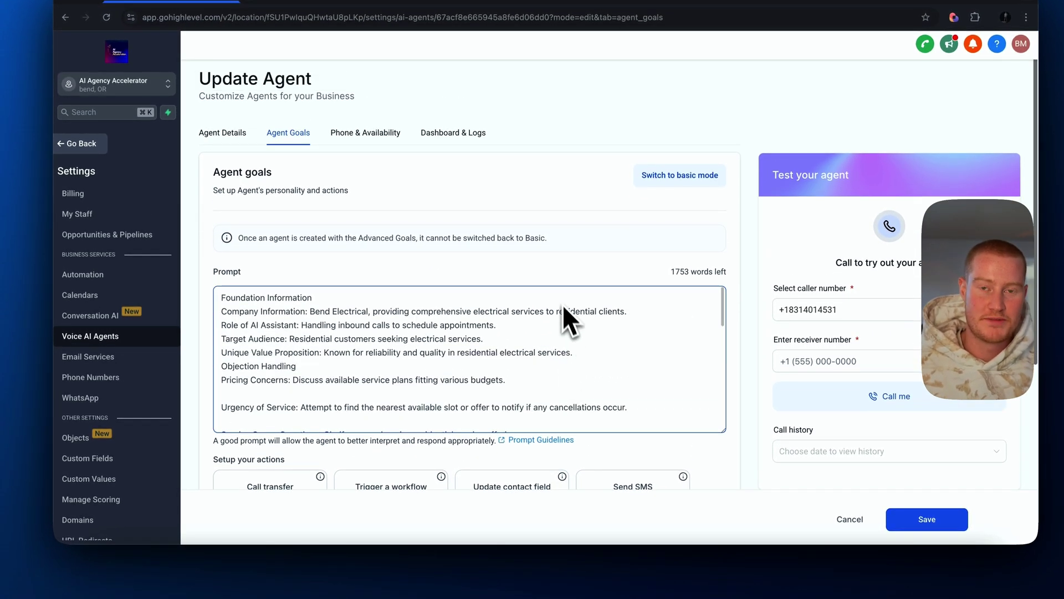
pyautogui.click(346, 302)
pyautogui.write(':')
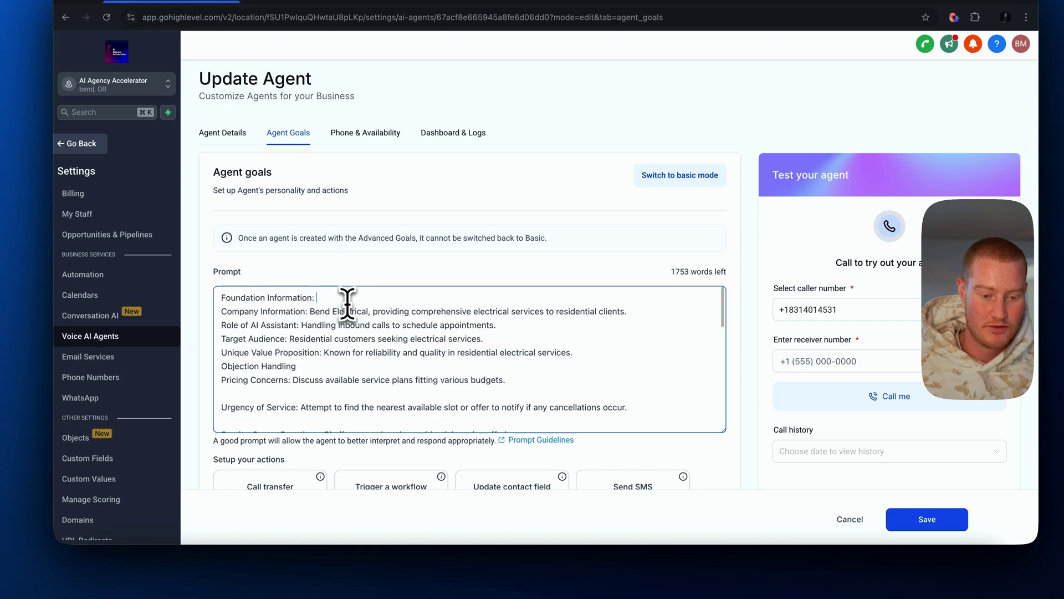
pyautogui.press('Return')
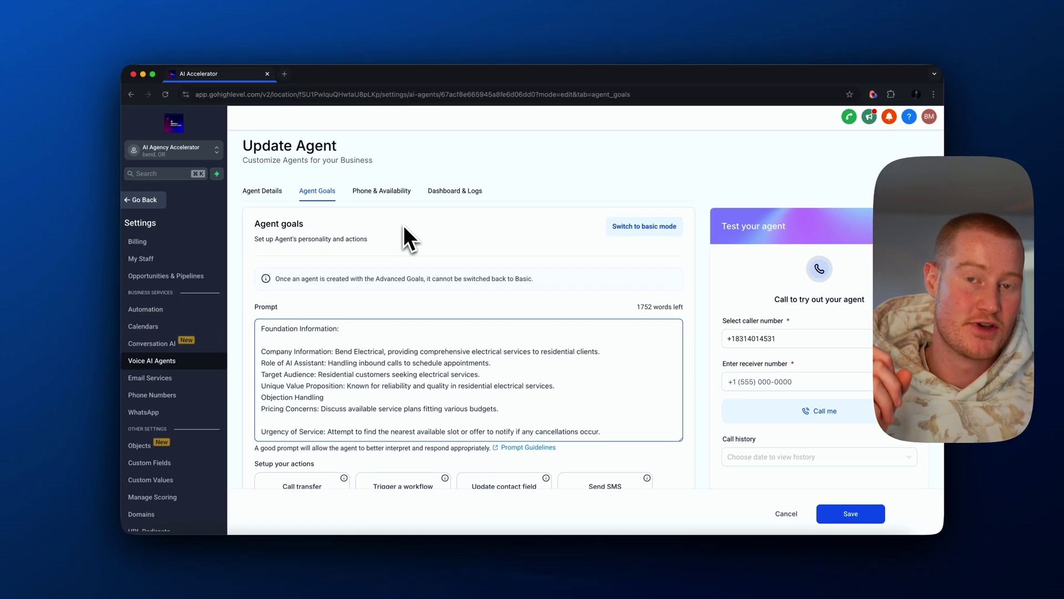
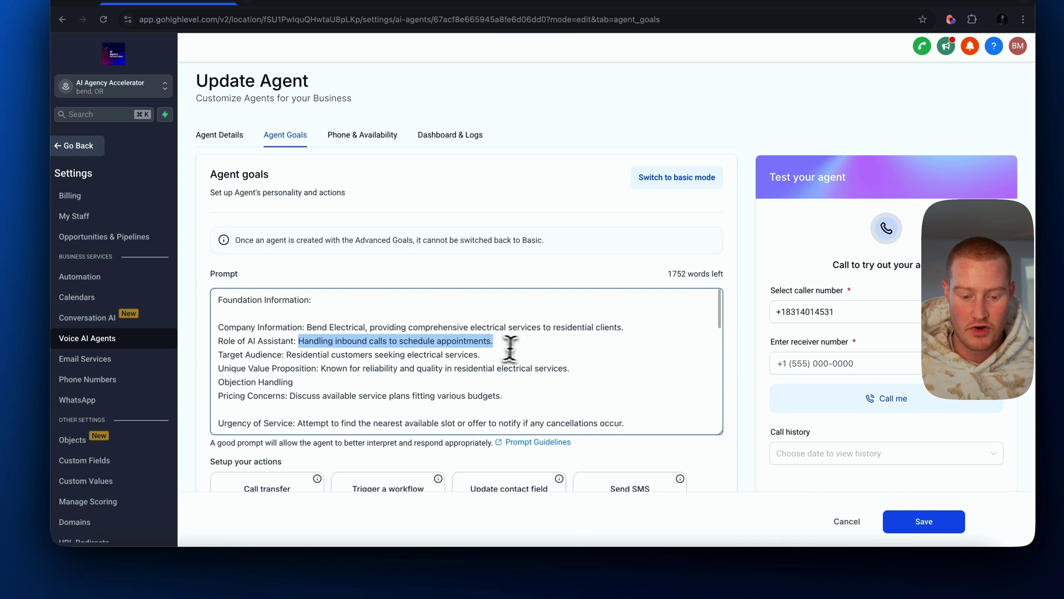
# Review the prompt's foundation information and objection handling entries, from target audience through excessive information requests
pyautogui.moveTo(286, 353); pyautogui.dragTo(491, 355)
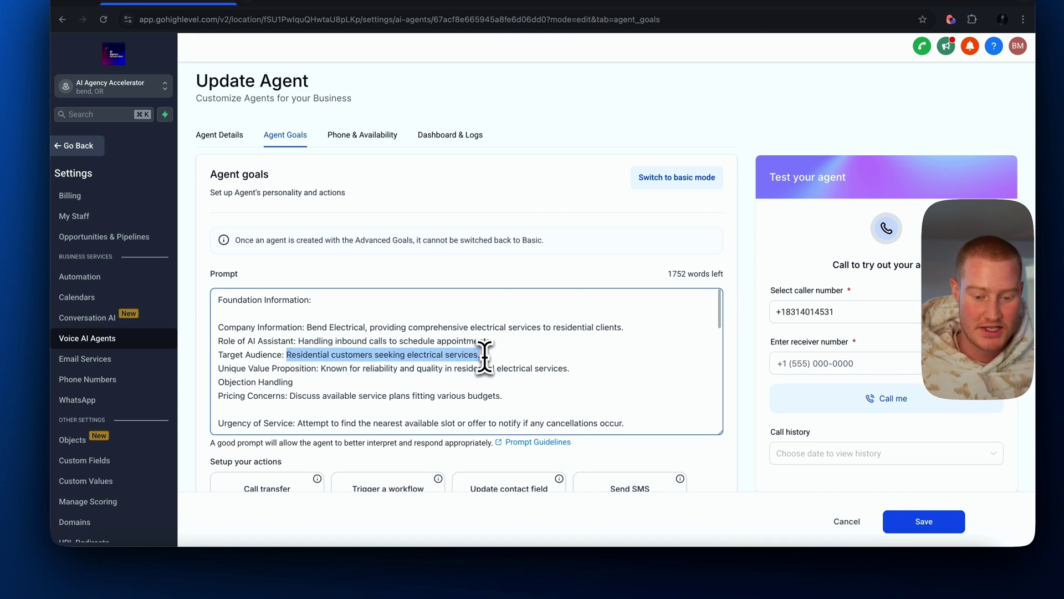
pyautogui.moveTo(321, 368); pyautogui.dragTo(515, 388)
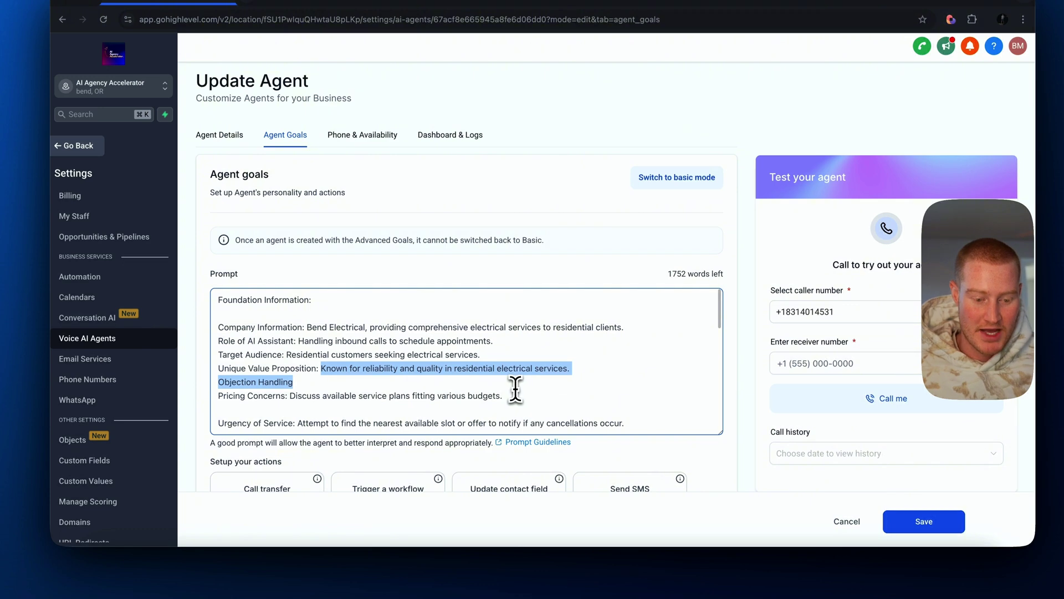
pyautogui.click(349, 384)
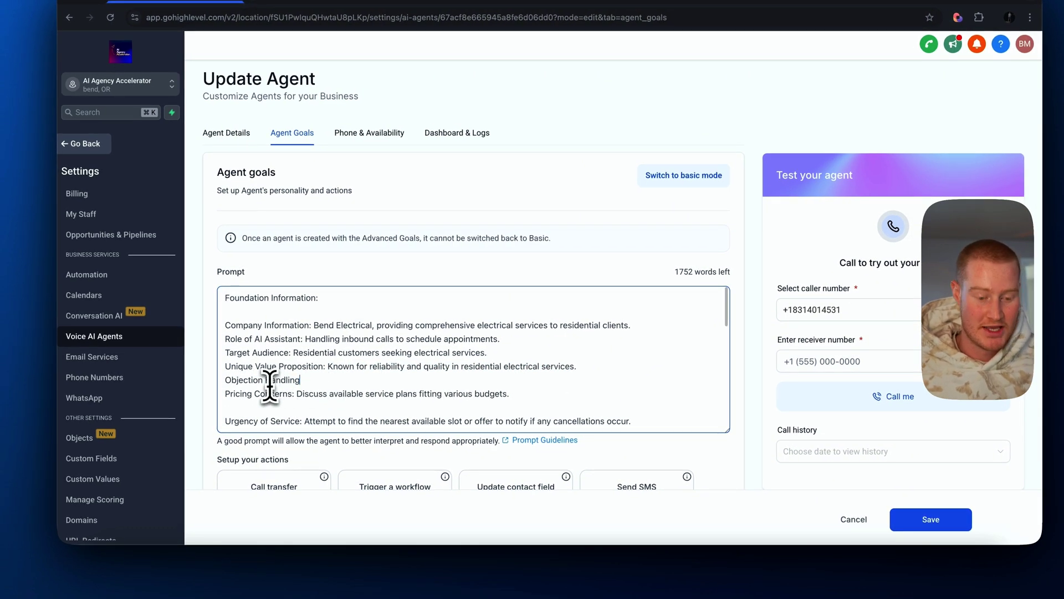
pyautogui.moveTo(297, 394); pyautogui.dragTo(538, 398)
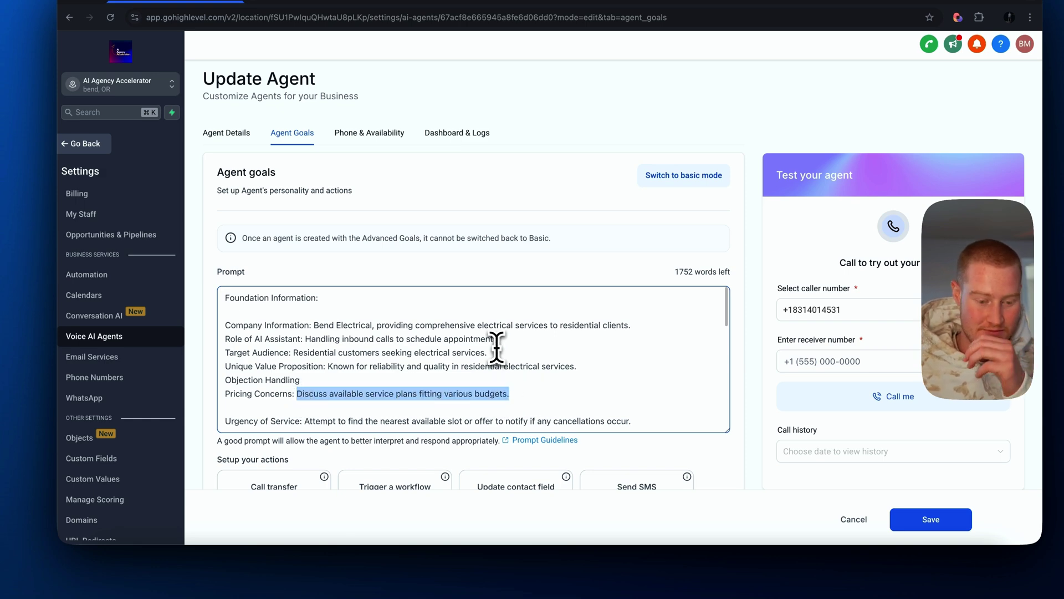
pyautogui.scroll(-3, 497, 344)
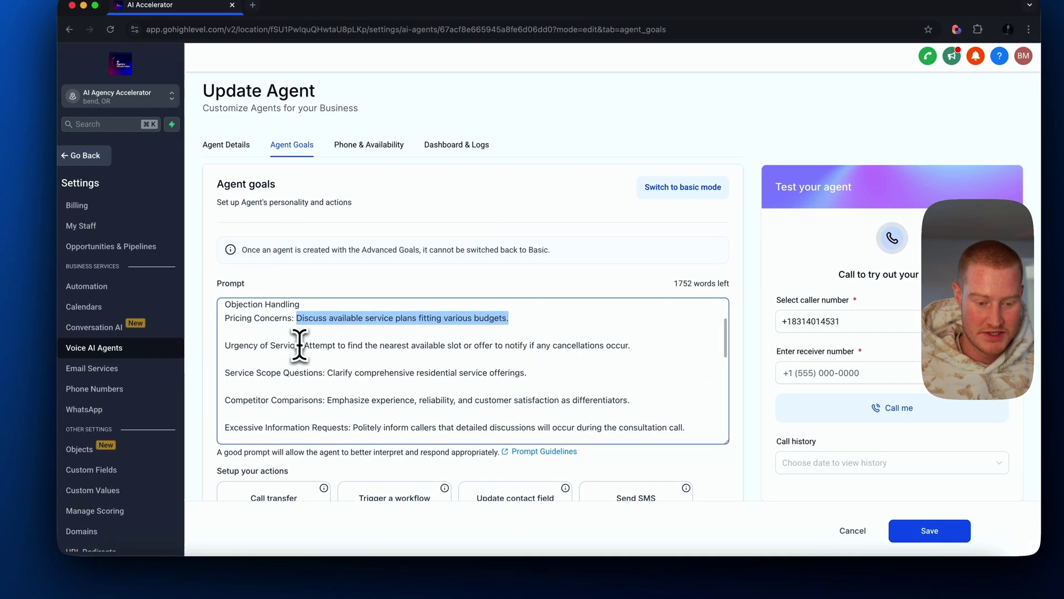
pyautogui.moveTo(328, 372); pyautogui.dragTo(183, 372)
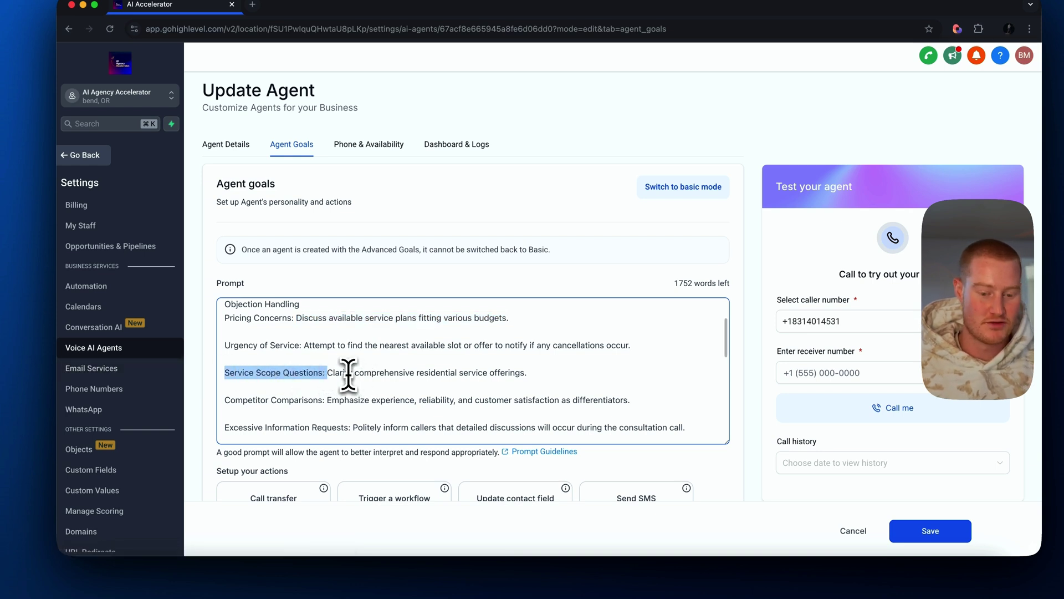
pyautogui.scroll(-2, 348, 375)
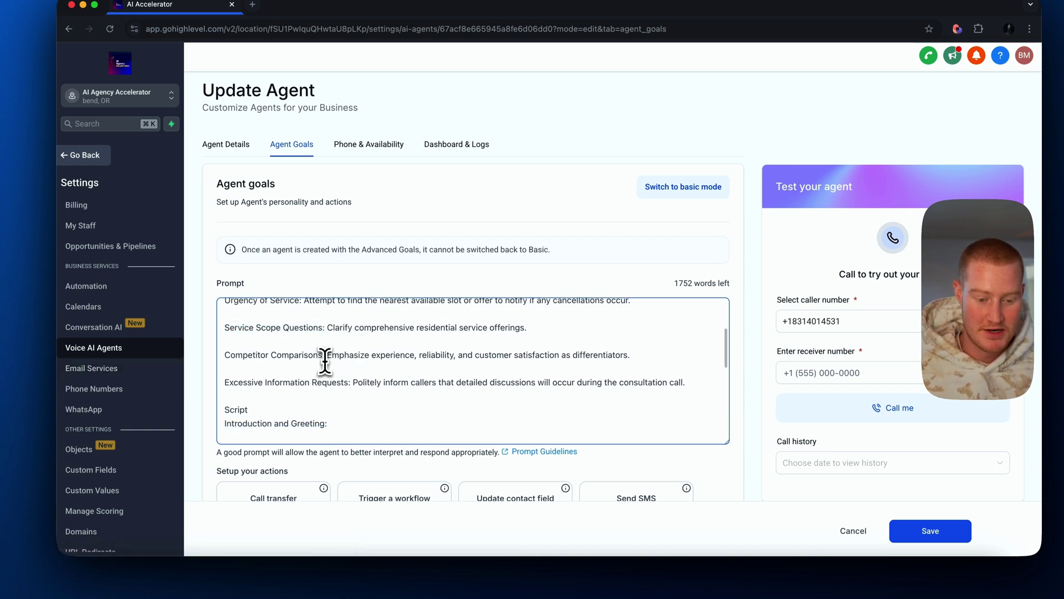
pyautogui.moveTo(326, 356); pyautogui.dragTo(223, 359)
pyautogui.scroll(-1, 347, 368)
pyautogui.moveTo(352, 361); pyautogui.dragTo(224, 361)
# Review the script part of the prompt, covering the introduction and greeting and the gathering of caller information
pyautogui.scroll(-3, 225, 363)
pyautogui.moveTo(224, 316); pyautogui.dragTo(338, 331)
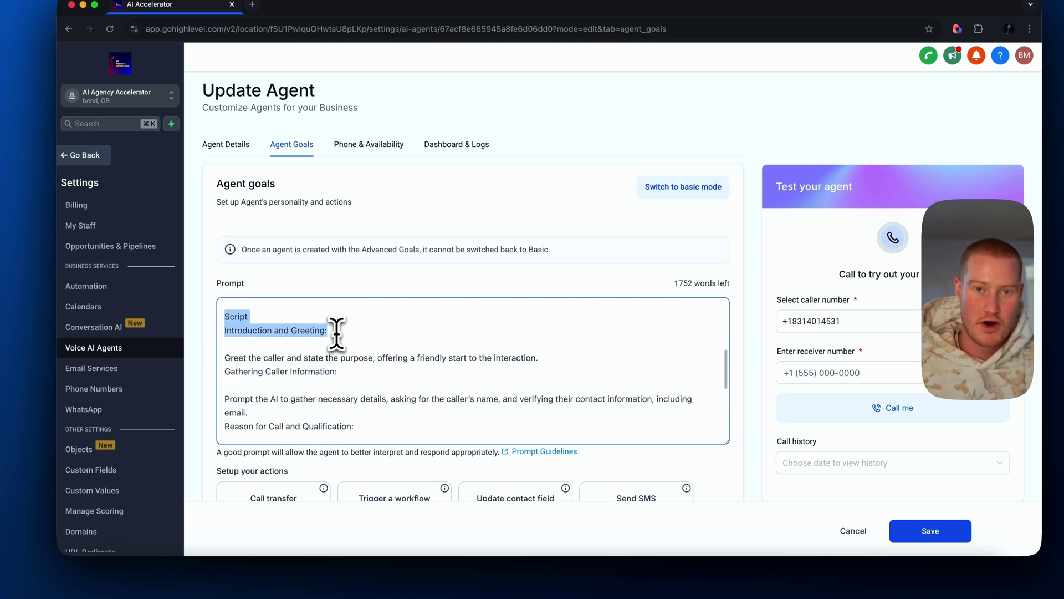
pyautogui.click(337, 333)
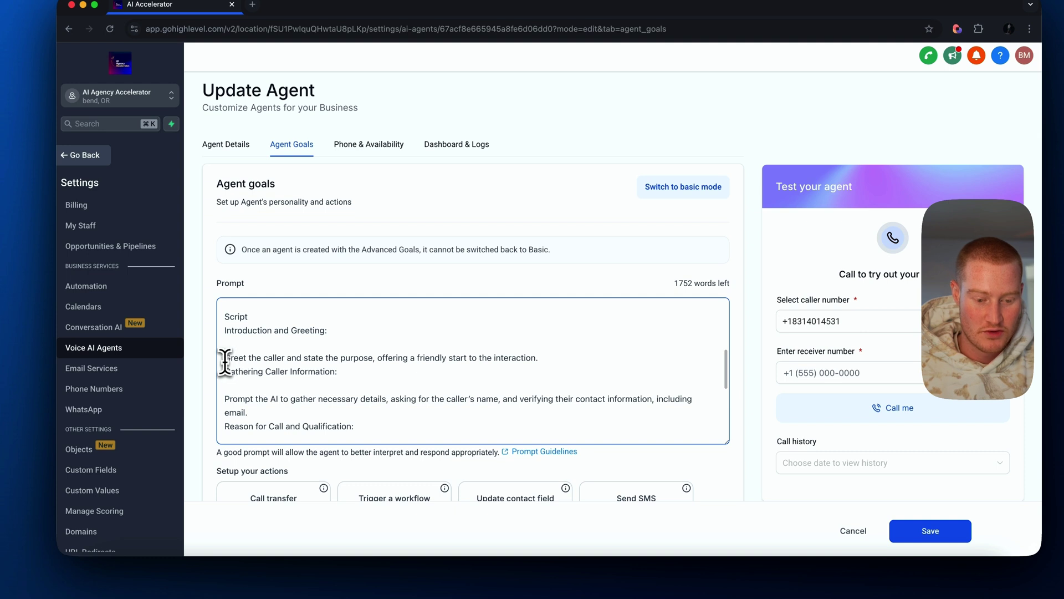
pyautogui.moveTo(226, 360); pyautogui.dragTo(562, 370)
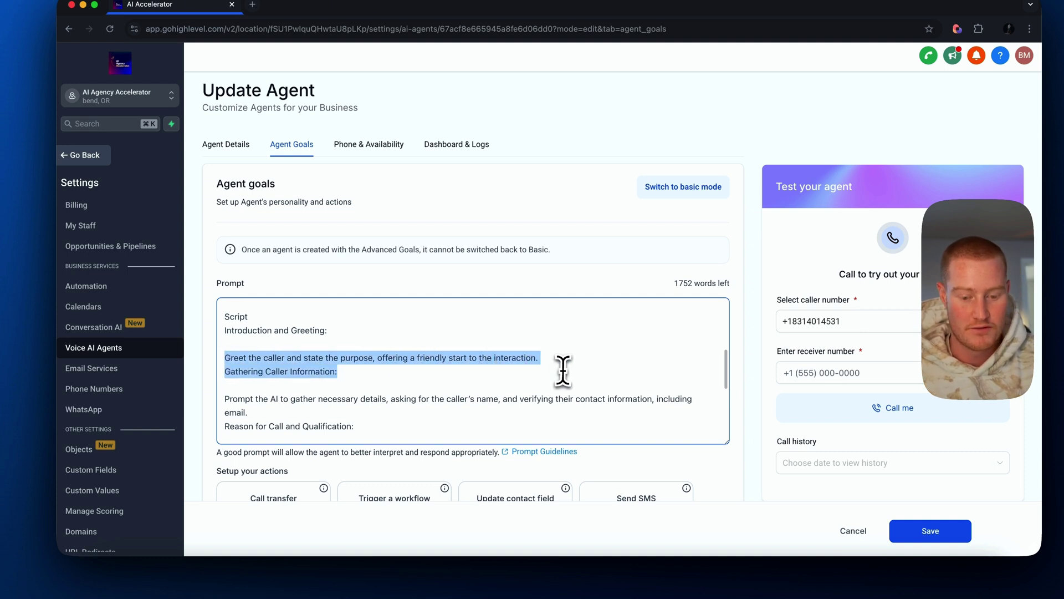
pyautogui.click(488, 370)
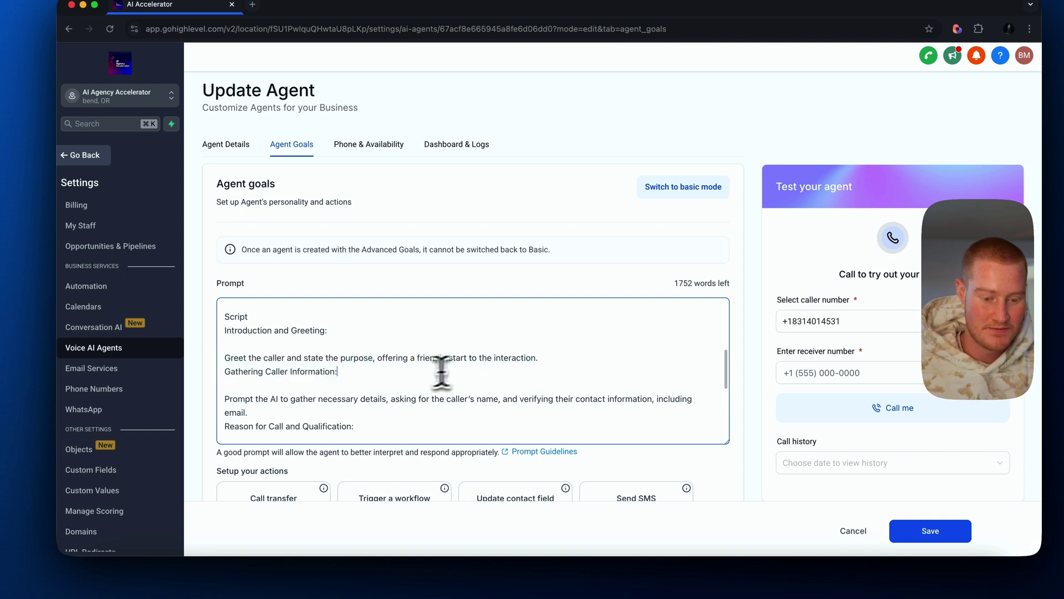
pyautogui.scroll(-1, 388, 370)
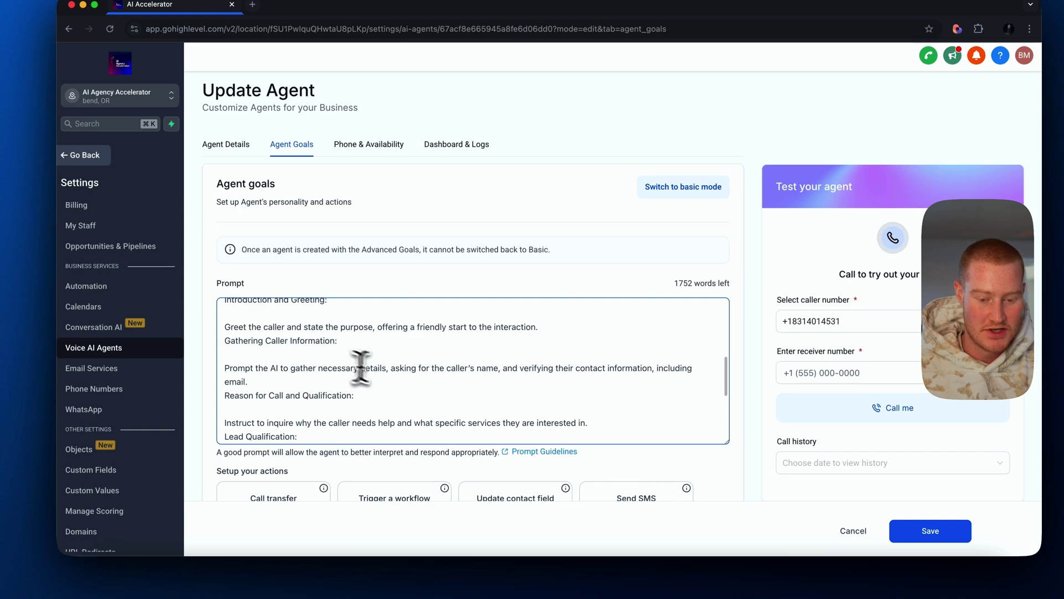
pyautogui.moveTo(391, 369); pyautogui.dragTo(657, 376)
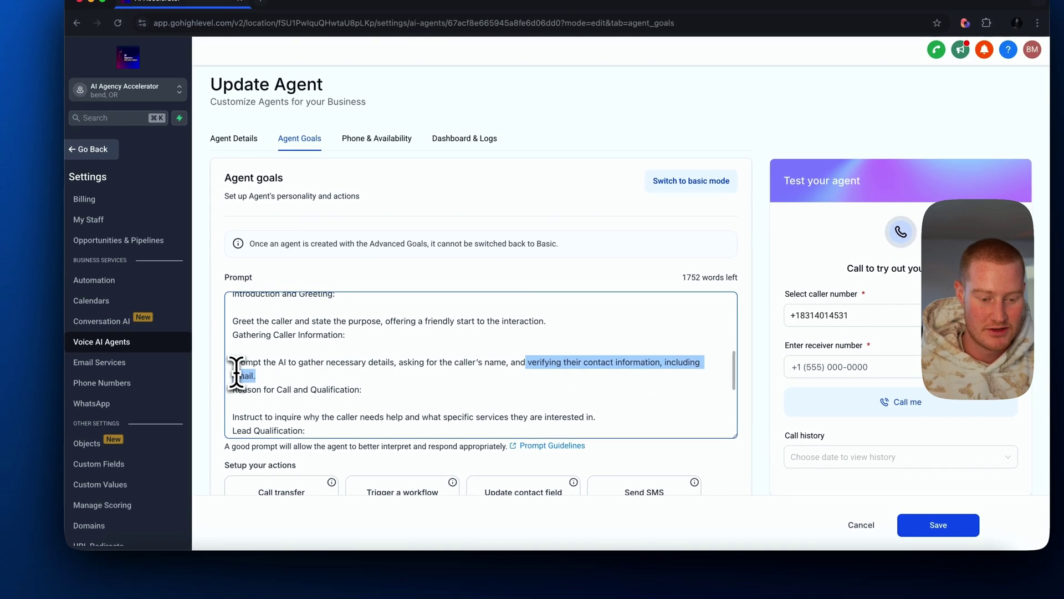
# Read the rest of the prompt's script, from the reason for the call through the conclusion and next steps
pyautogui.scroll(-3, 224, 367)
pyautogui.click(266, 346)
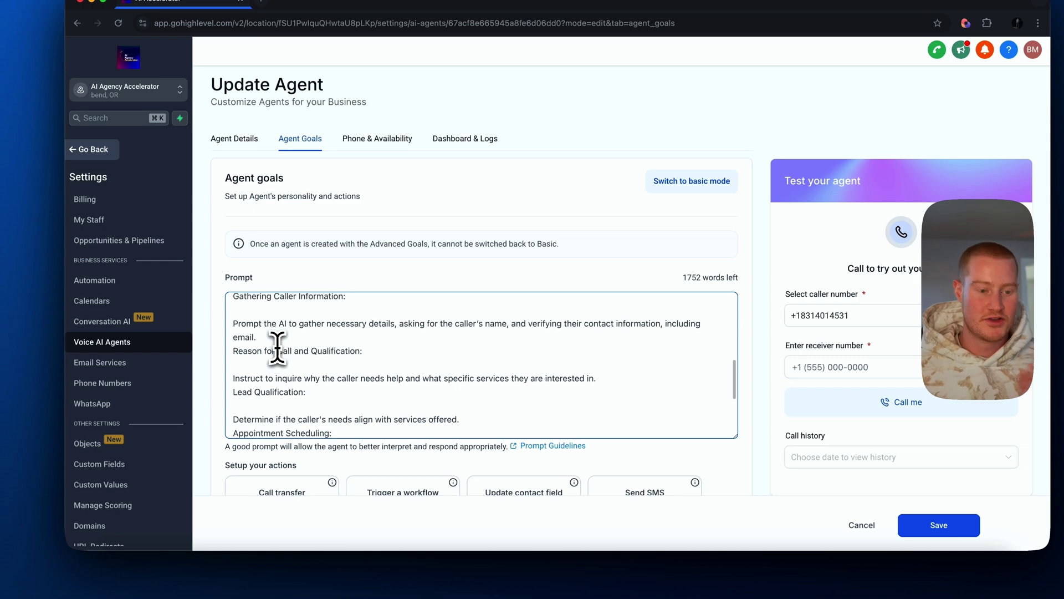
pyautogui.scroll(-3, 302, 357)
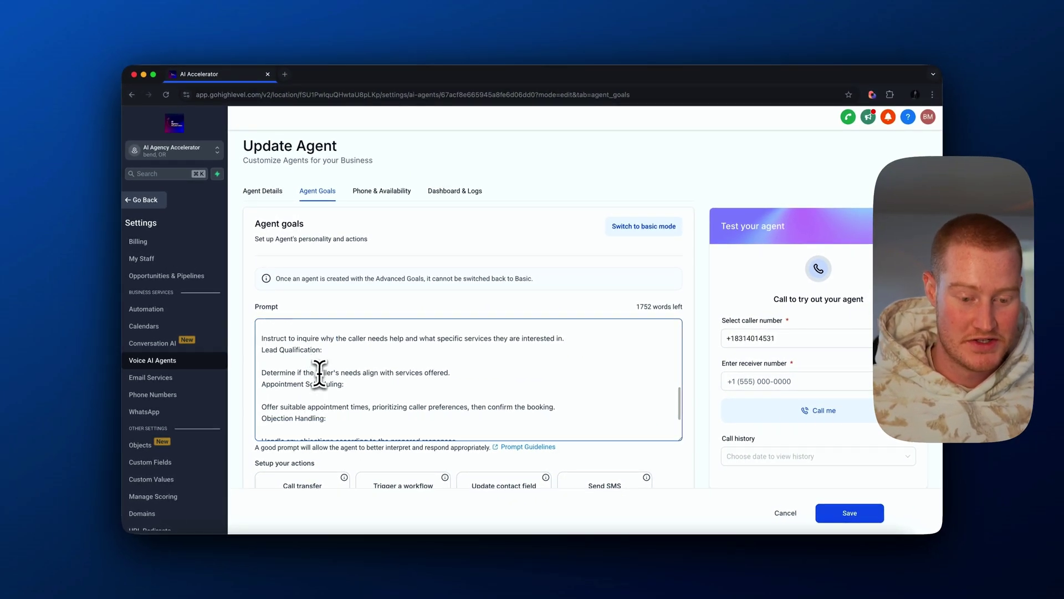
pyautogui.scroll(-4, 319, 375)
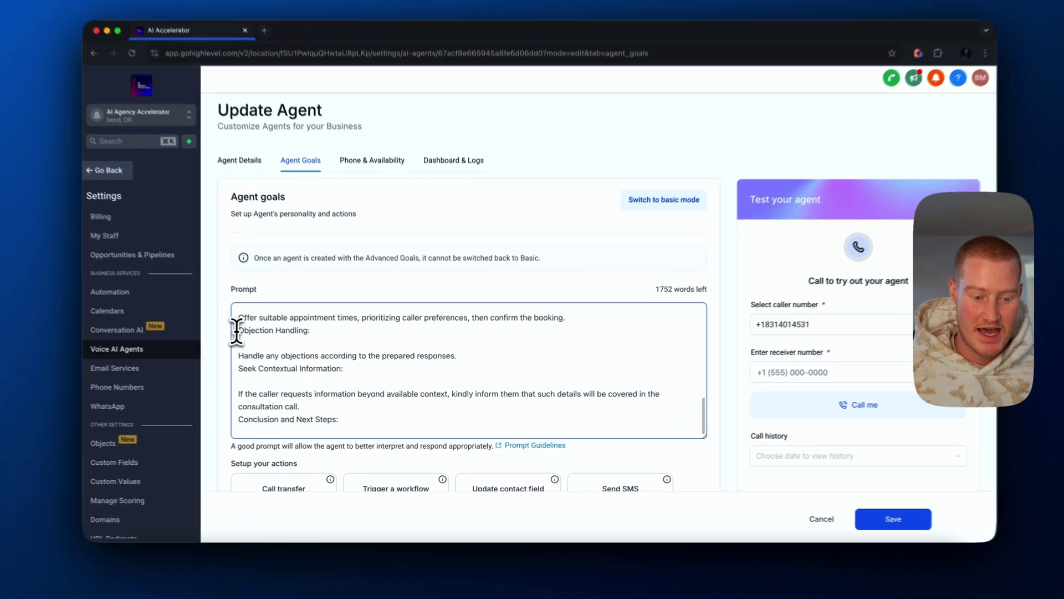
pyautogui.moveTo(262, 343); pyautogui.dragTo(327, 344)
pyautogui.scroll(-1, 365, 368)
pyautogui.click(368, 385)
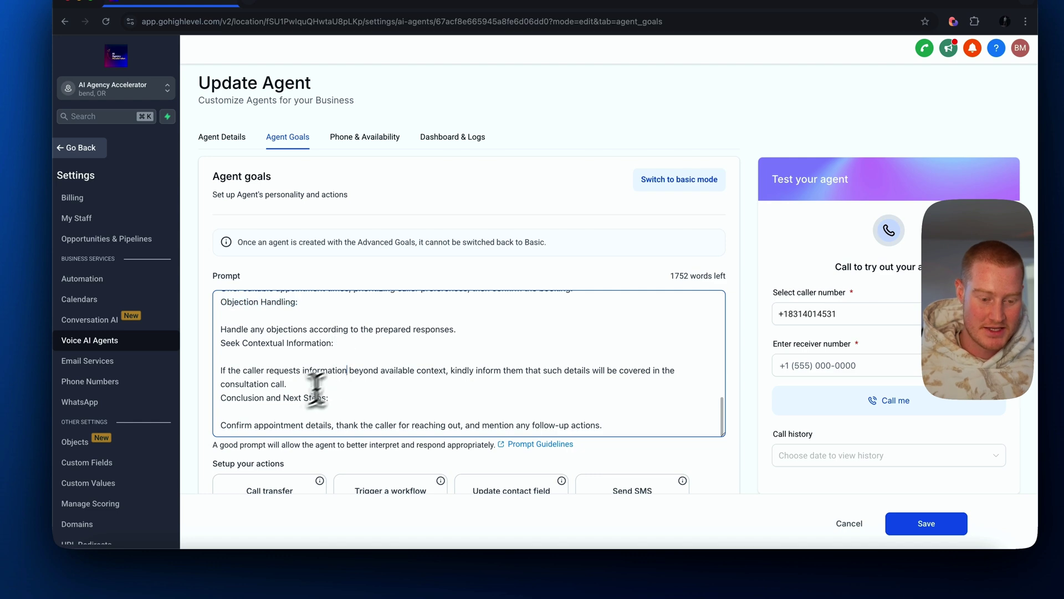
pyautogui.tripleClick(316, 396)
pyautogui.scroll(-1, 392, 444)
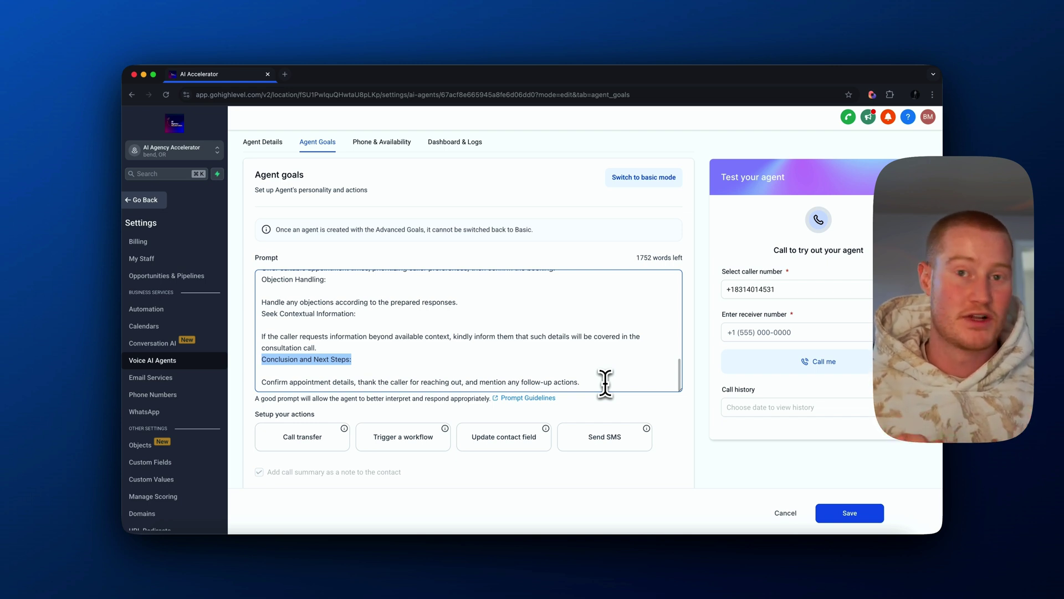
pyautogui.scroll(-2, 368, 405)
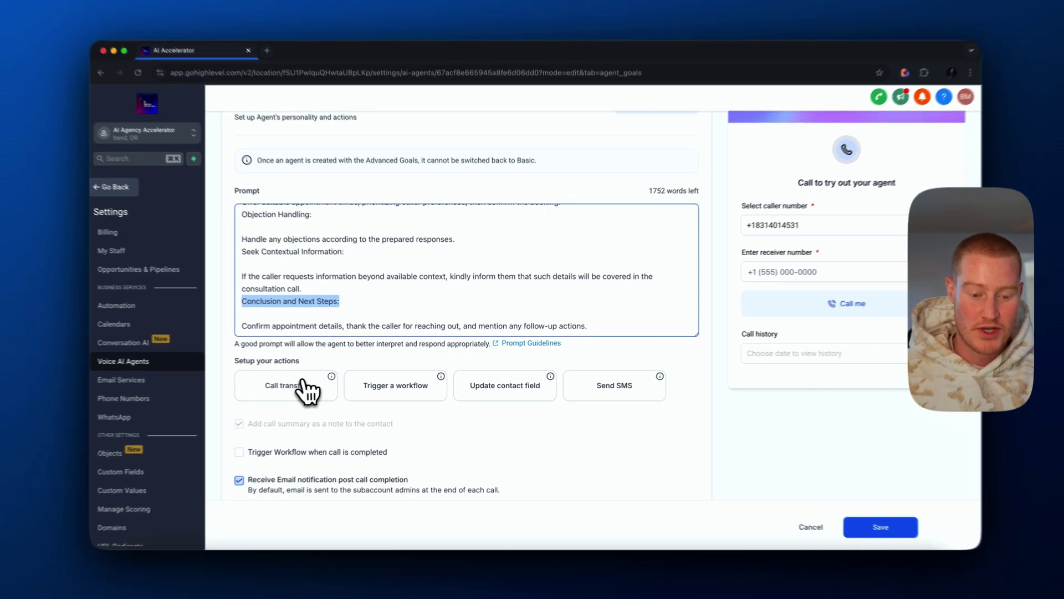
pyautogui.click(302, 383)
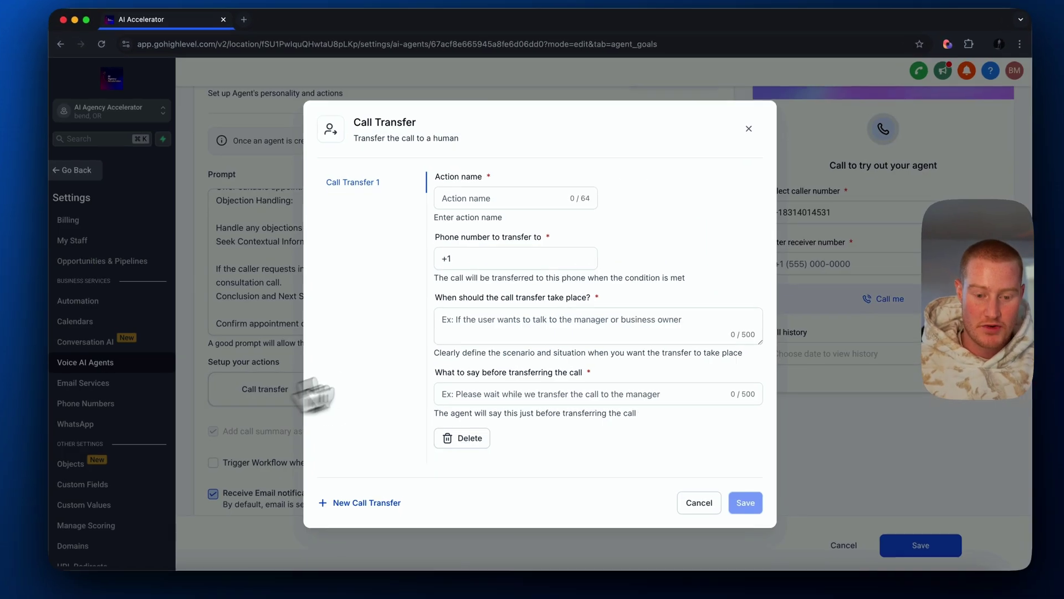
pyautogui.click(727, 146)
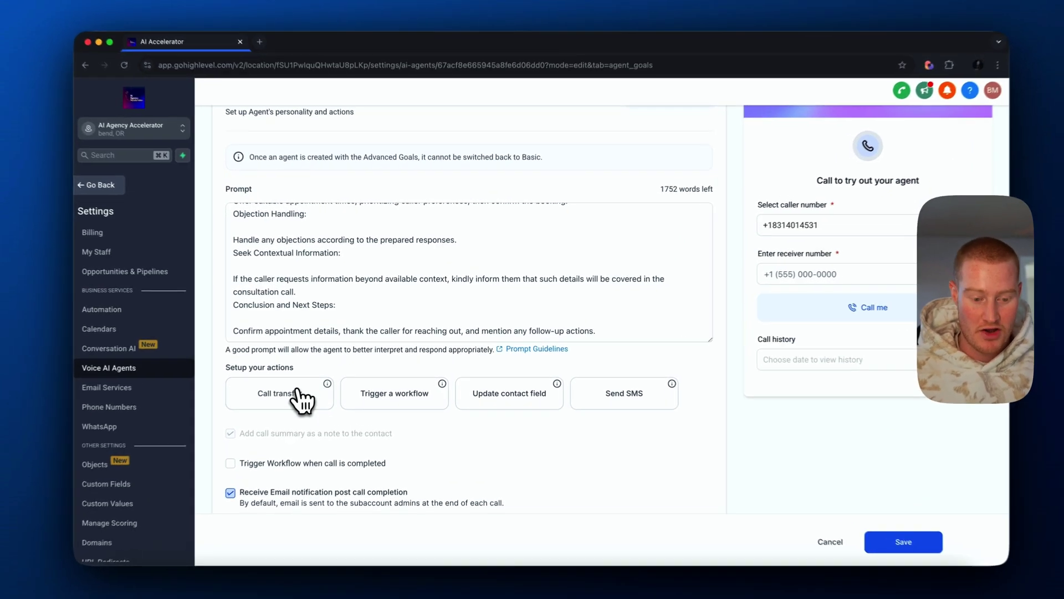
# Start a call transfer action named "Human Handoff" and enter the first digit of the phone number to transfer to
pyautogui.click(316, 385)
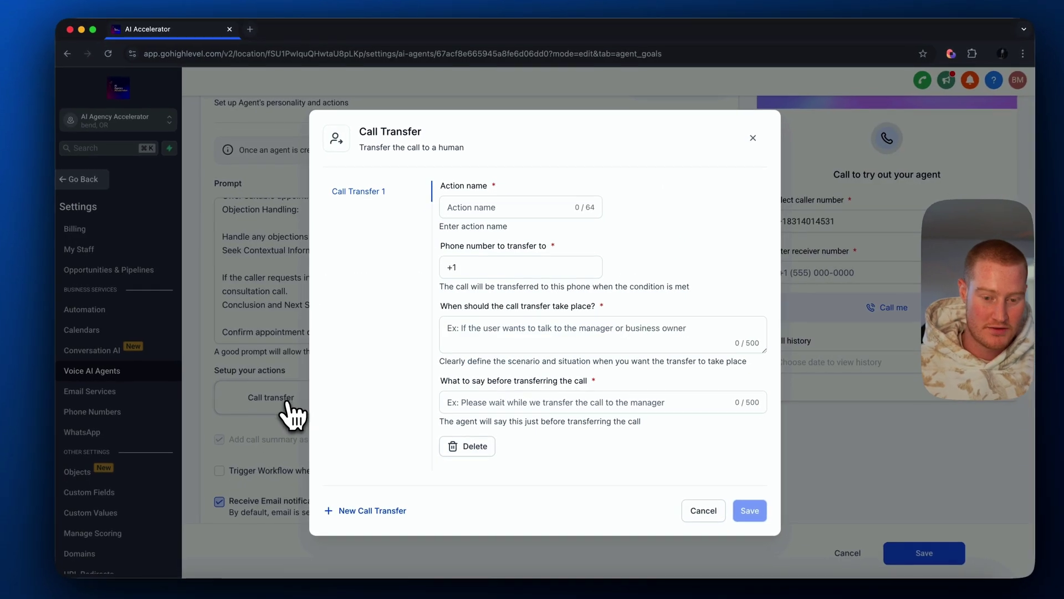
pyautogui.click(475, 206)
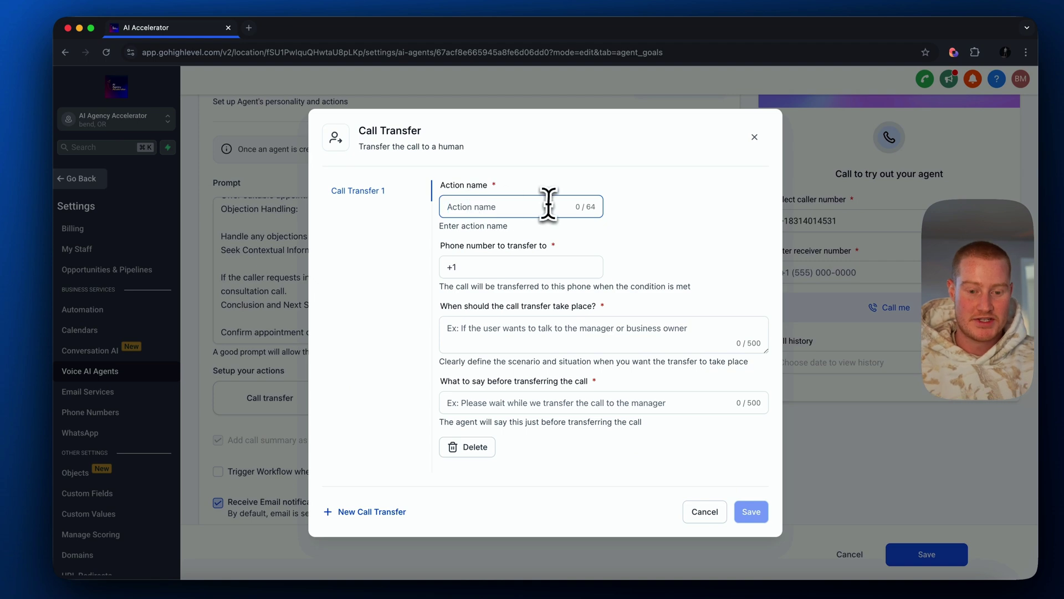
pyautogui.write('Human Handoff')
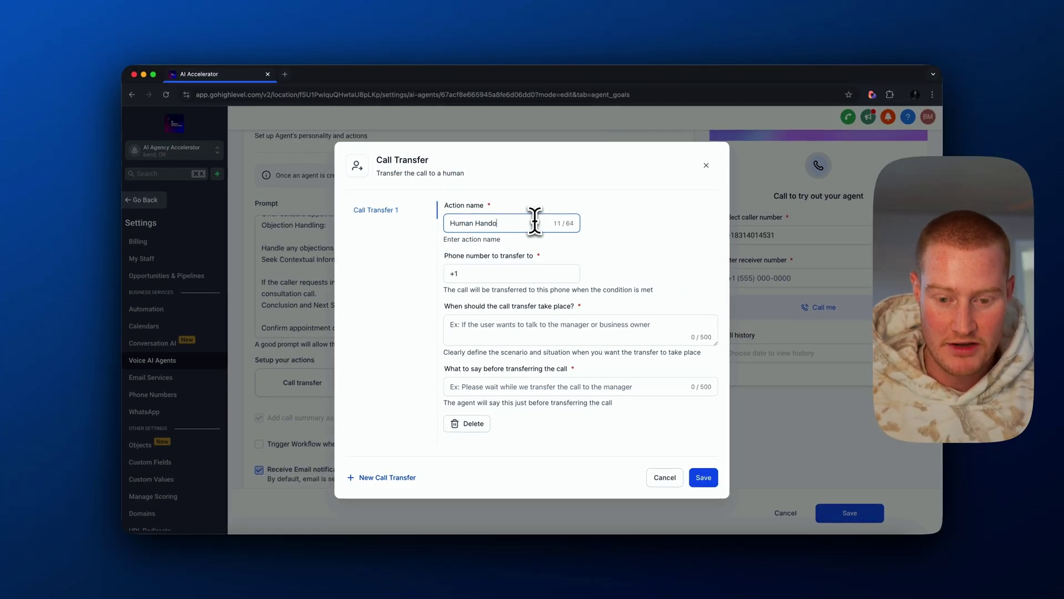
pyautogui.click(514, 267)
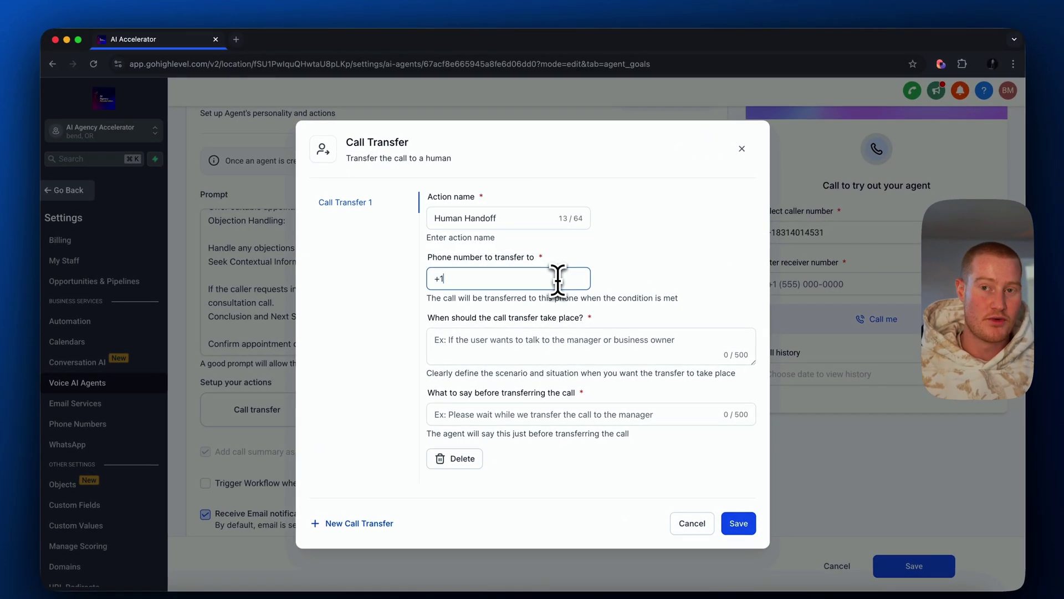
pyautogui.write('5')
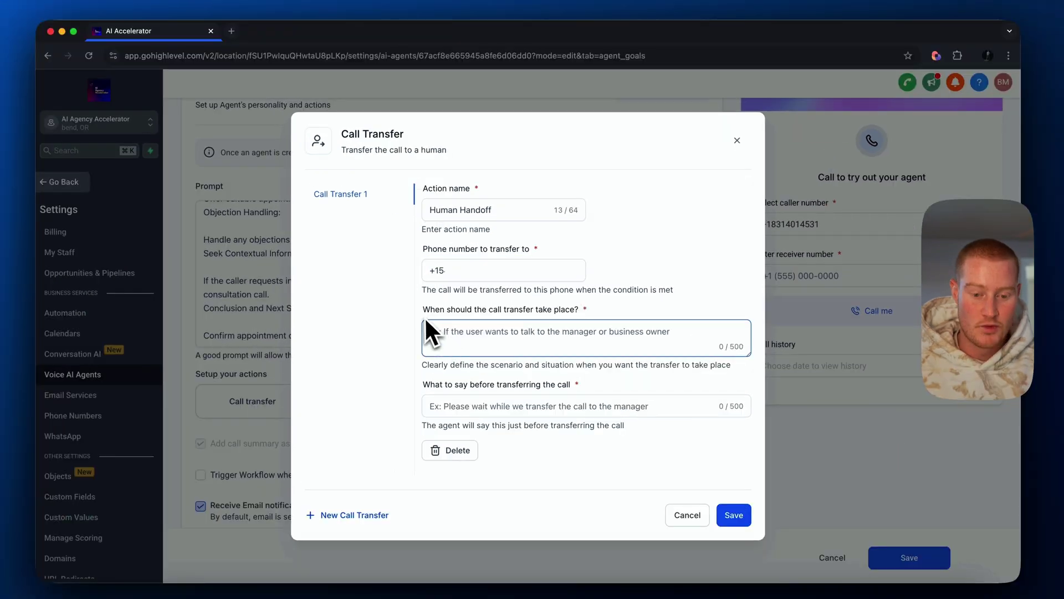
# Set the call transfer condition to "If the user asks to speak with a human or with the actual business itself."
pyautogui.moveTo(428, 317); pyautogui.dragTo(544, 338)
pyautogui.click(593, 328)
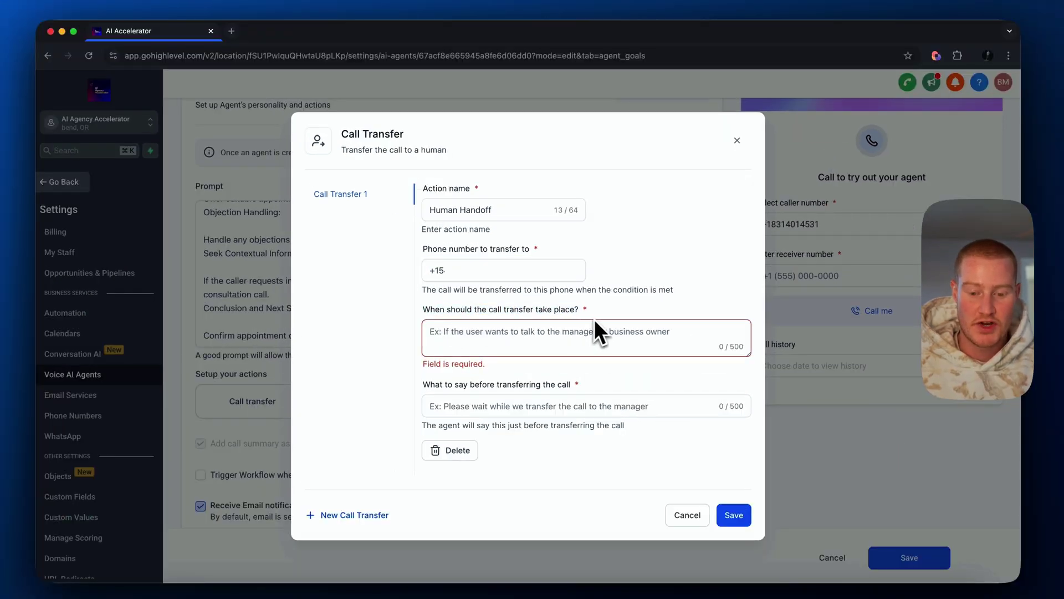
pyautogui.write('If ')
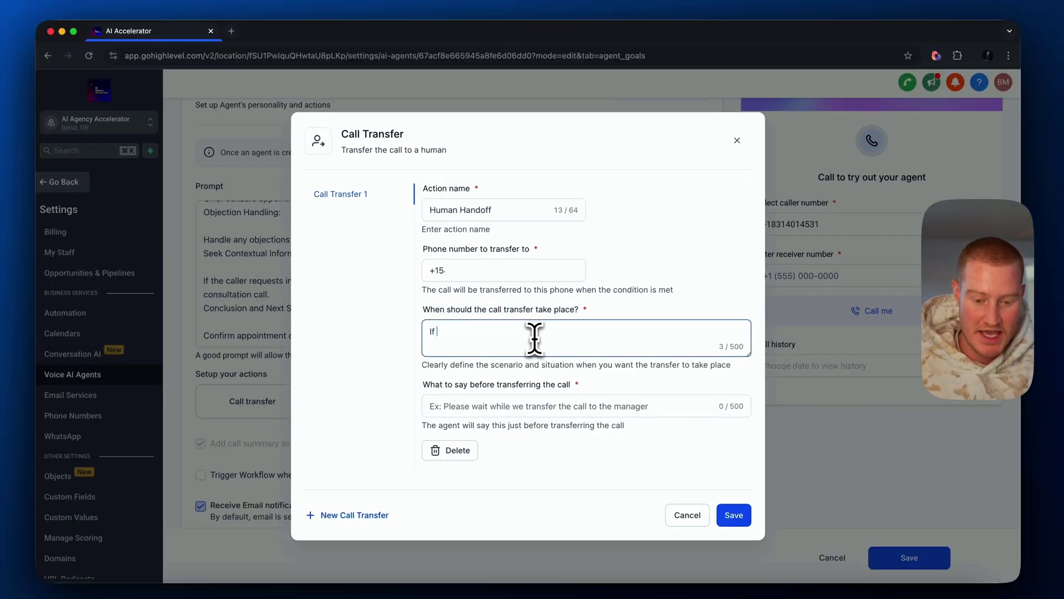
pyautogui.write('the user asks to speak with a human or with the actual business itself.')
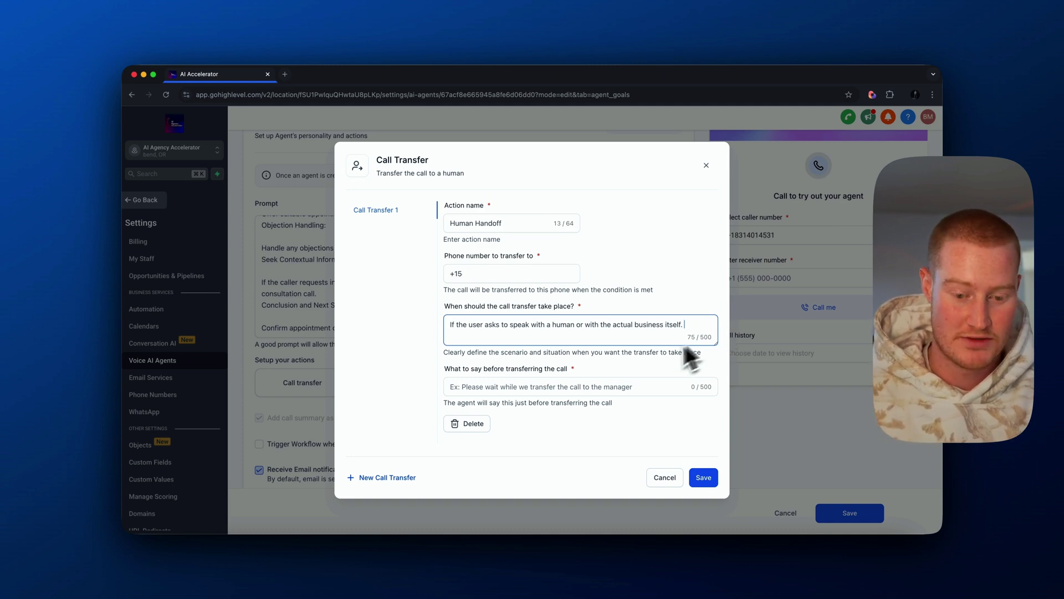
# Set the message before transferring to "Please wait while I transfer you to someone to help!" and save the call transfer action
pyautogui.click(460, 386)
pyautogui.write('Please w')
pyautogui.write('ait while I trans')
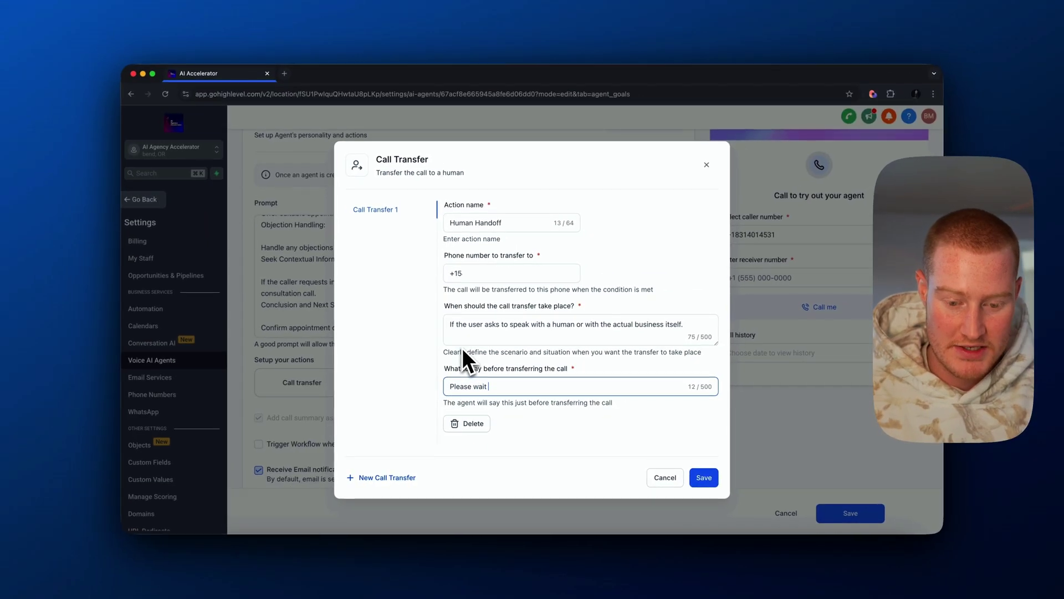
pyautogui.write('fer you to ')
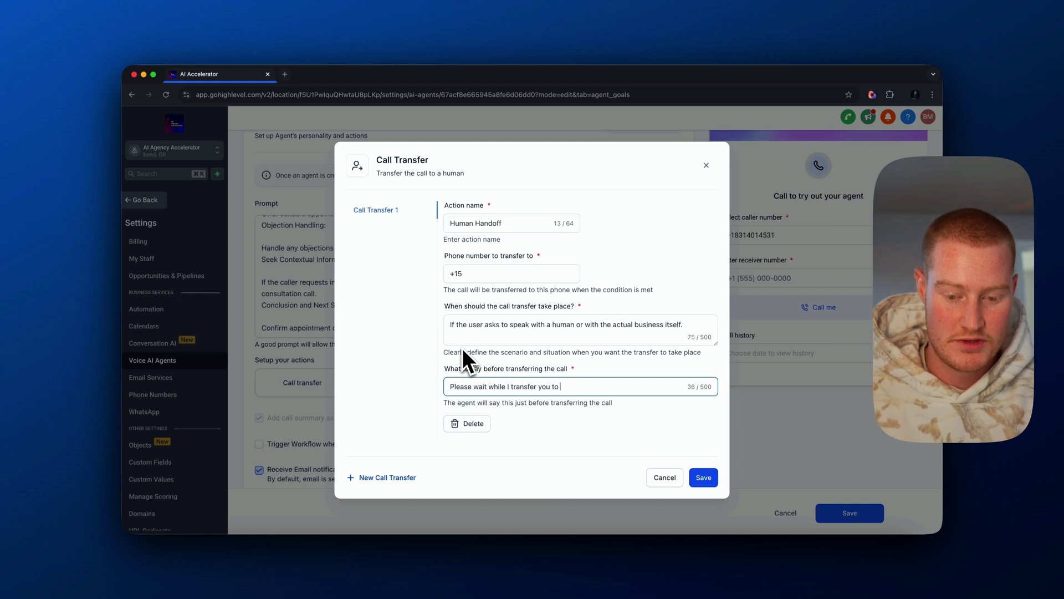
pyautogui.write('someone to help!')
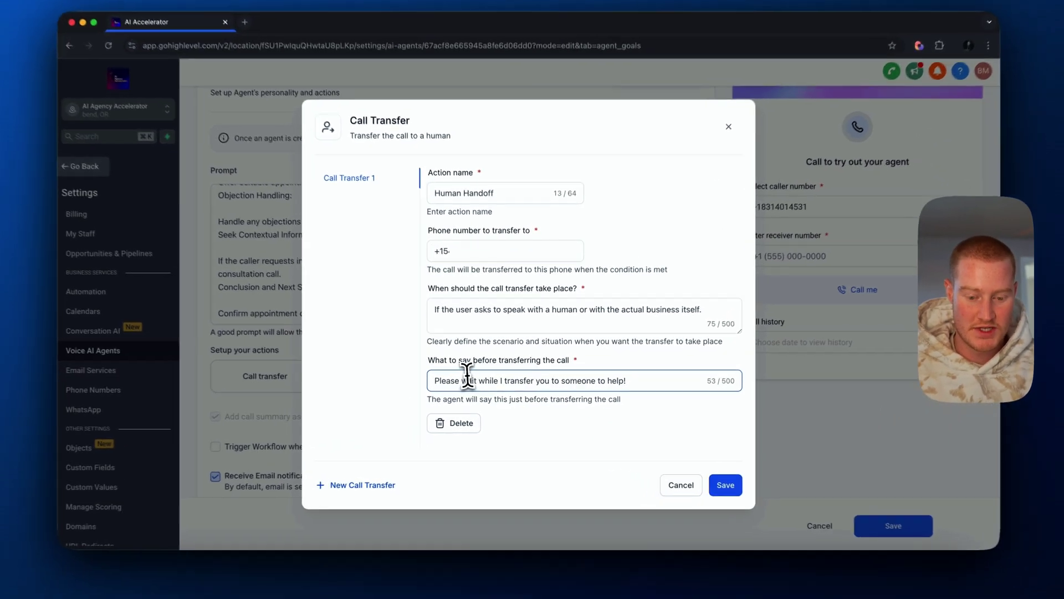
pyautogui.tripleClick(479, 386)
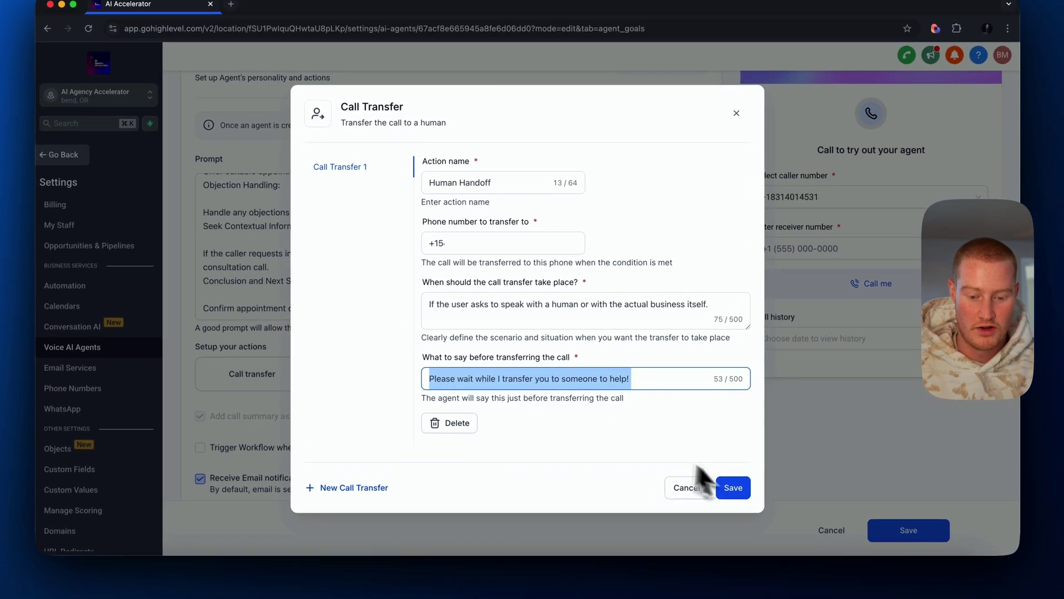
pyautogui.click(656, 451)
pyautogui.click(732, 487)
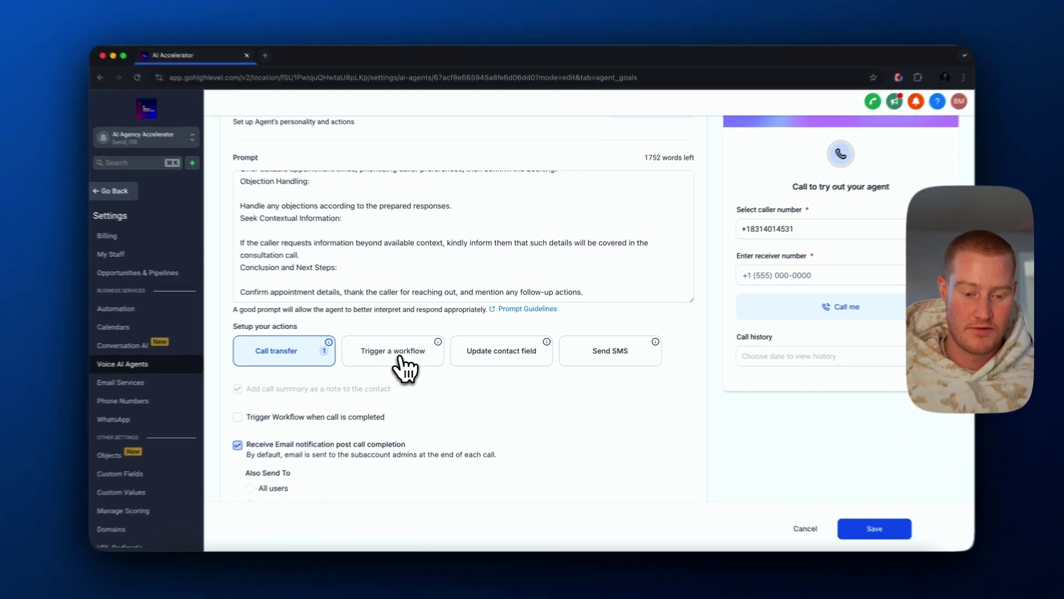
# Examine the settings of a workflow trigger action and close them without adding one
pyautogui.click(410, 358)
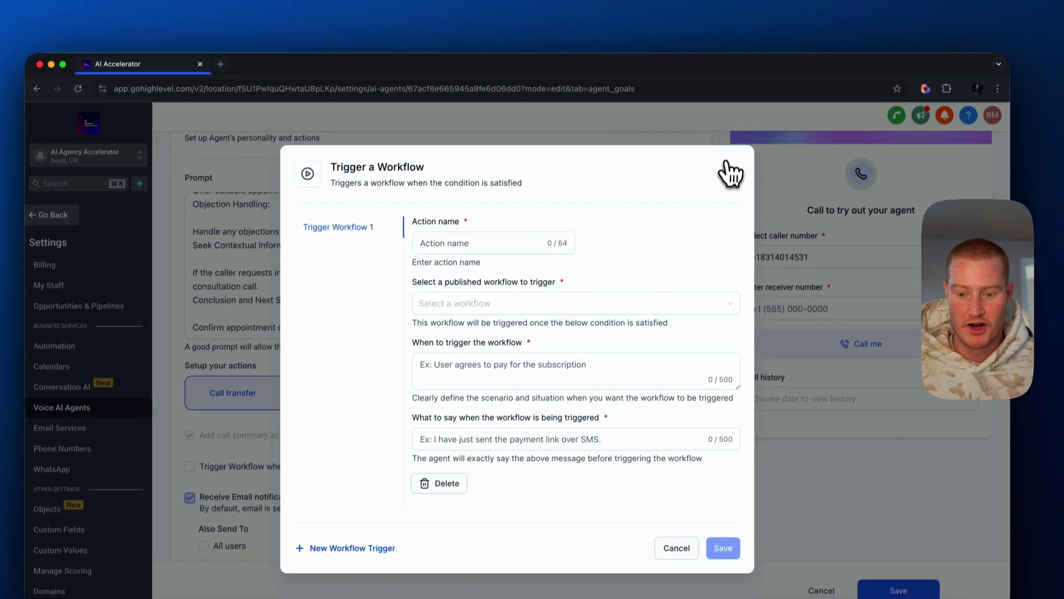
pyautogui.click(741, 135)
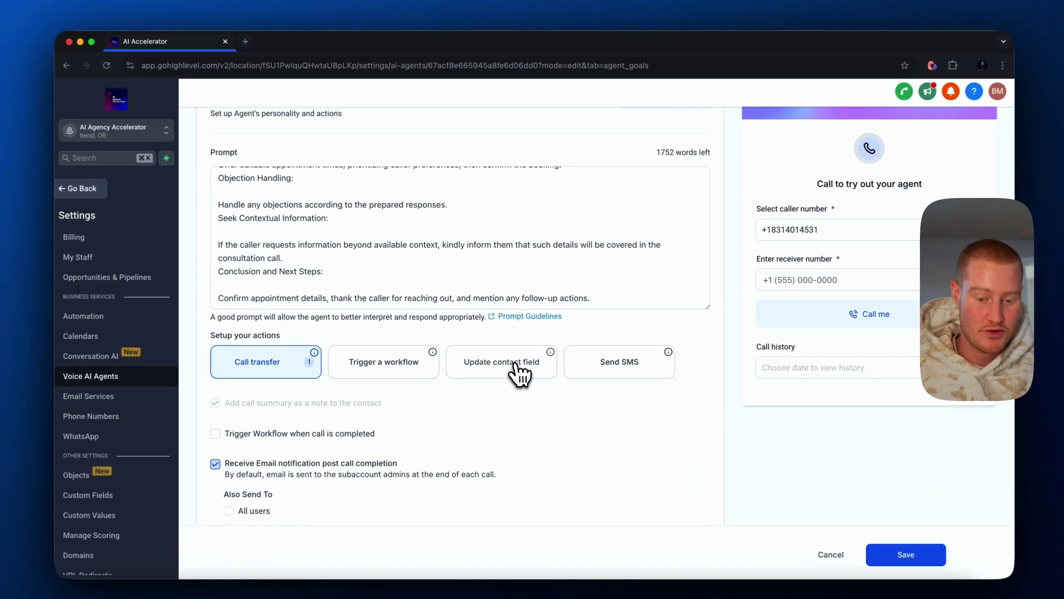
# Start an update contact field action named "Update Contact" and look through the contact fields it can update
pyautogui.click(490, 350)
pyautogui.click(465, 215)
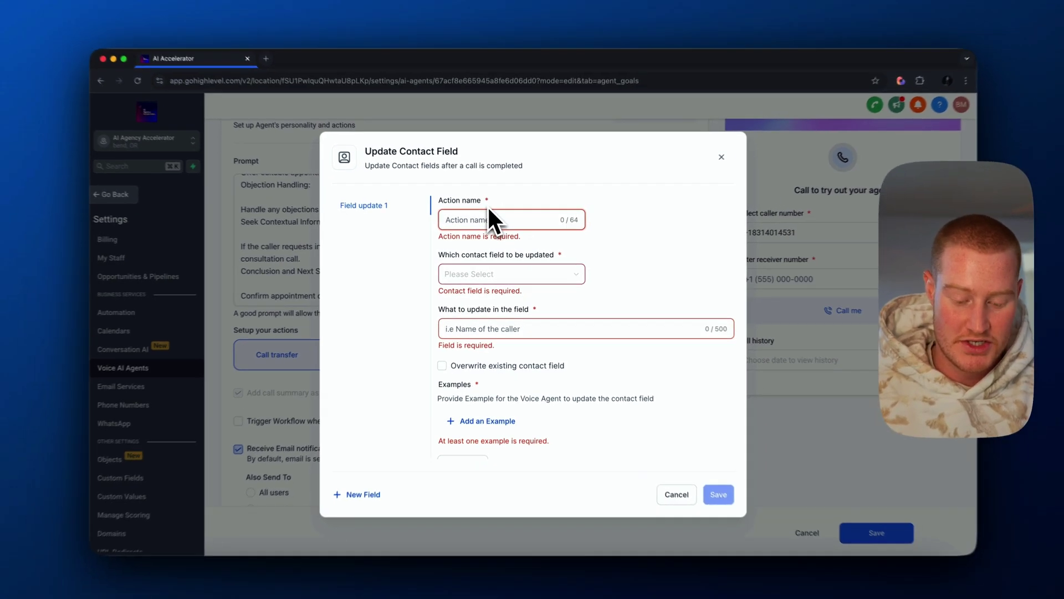
pyautogui.write('Update Contac')
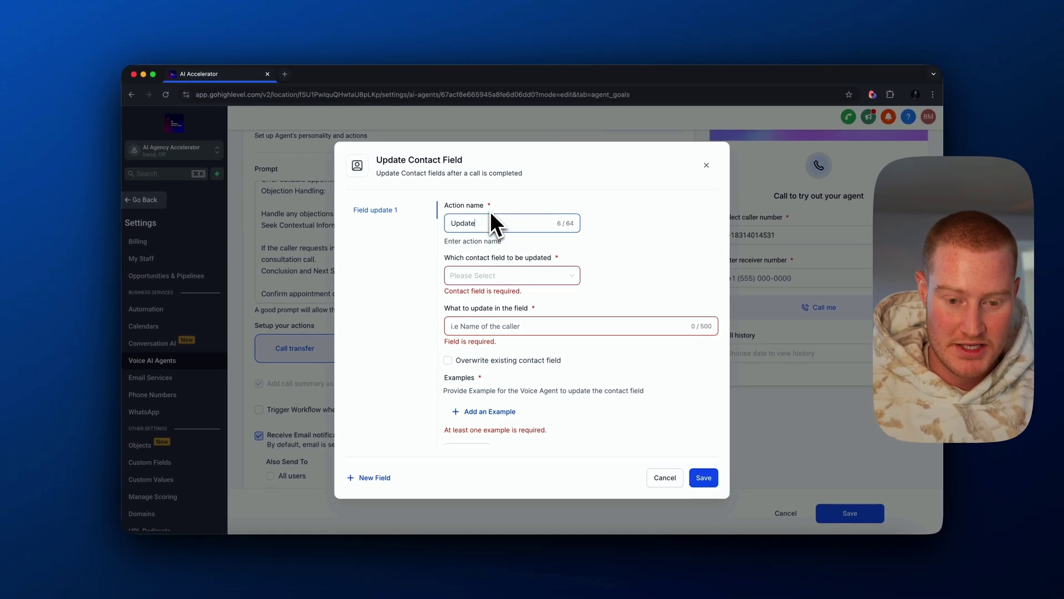
pyautogui.write('t')
pyautogui.click(502, 275)
pyautogui.scroll(-3, 490, 327)
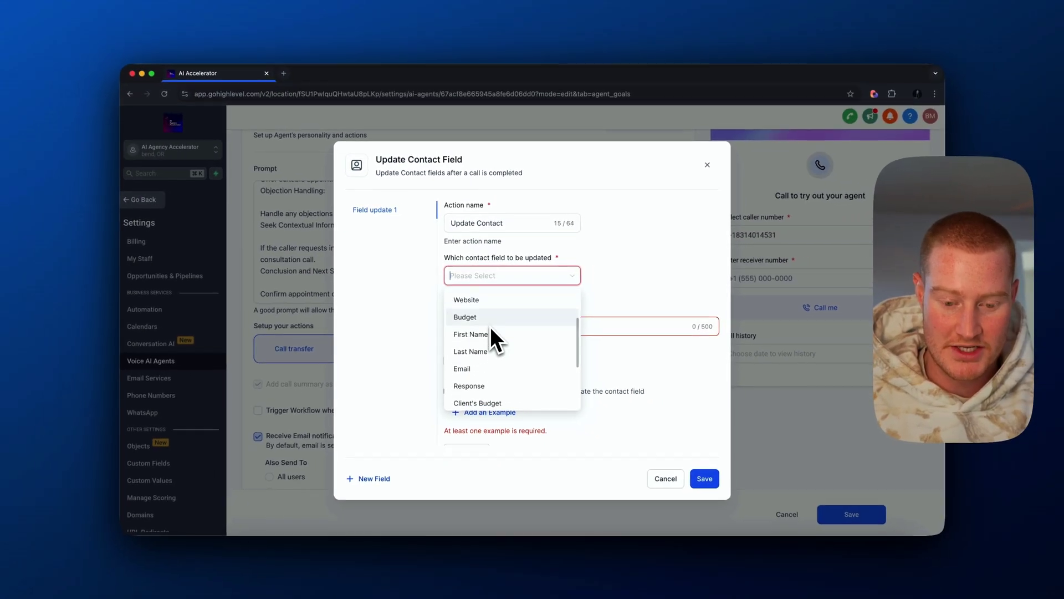
pyautogui.scroll(-5, 490, 327)
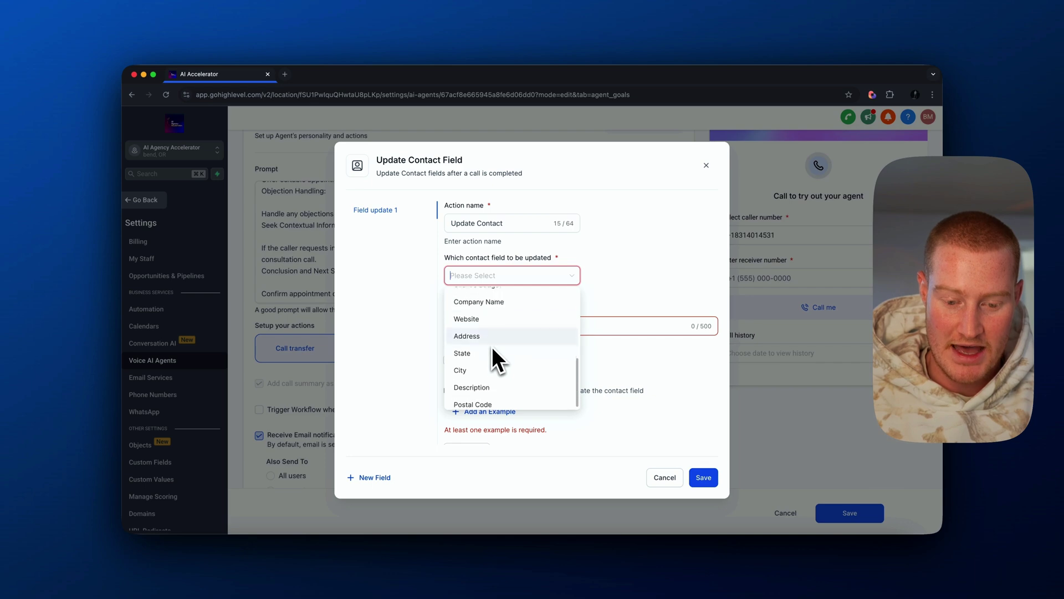
pyautogui.scroll(6, 491, 347)
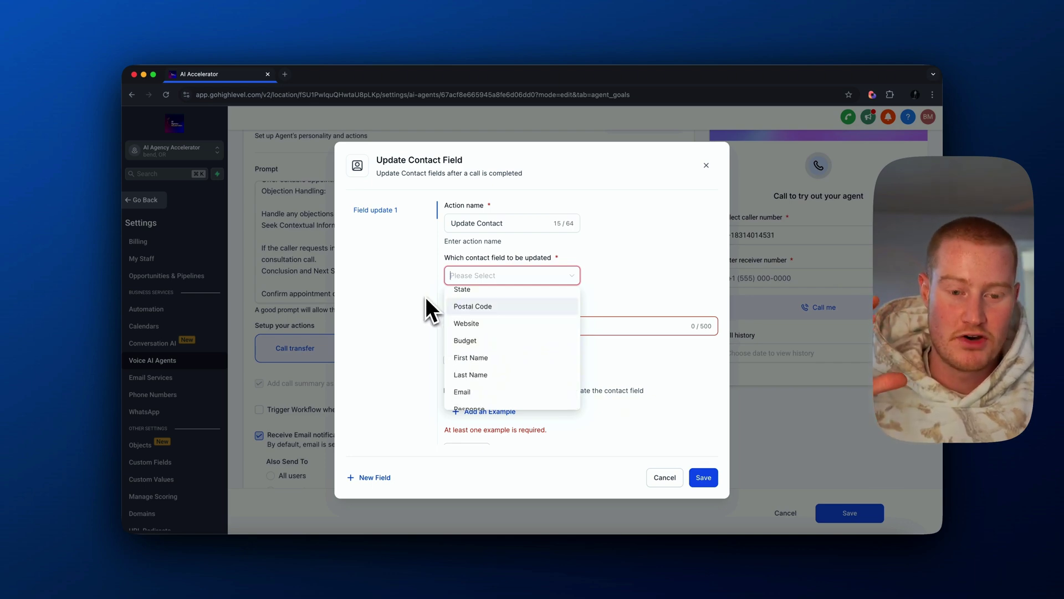
pyautogui.click(425, 296)
# Rename the contact field update action as "Budget" and choose Budget as the contact field to update
pyautogui.moveTo(502, 223); pyautogui.dragTo(419, 227)
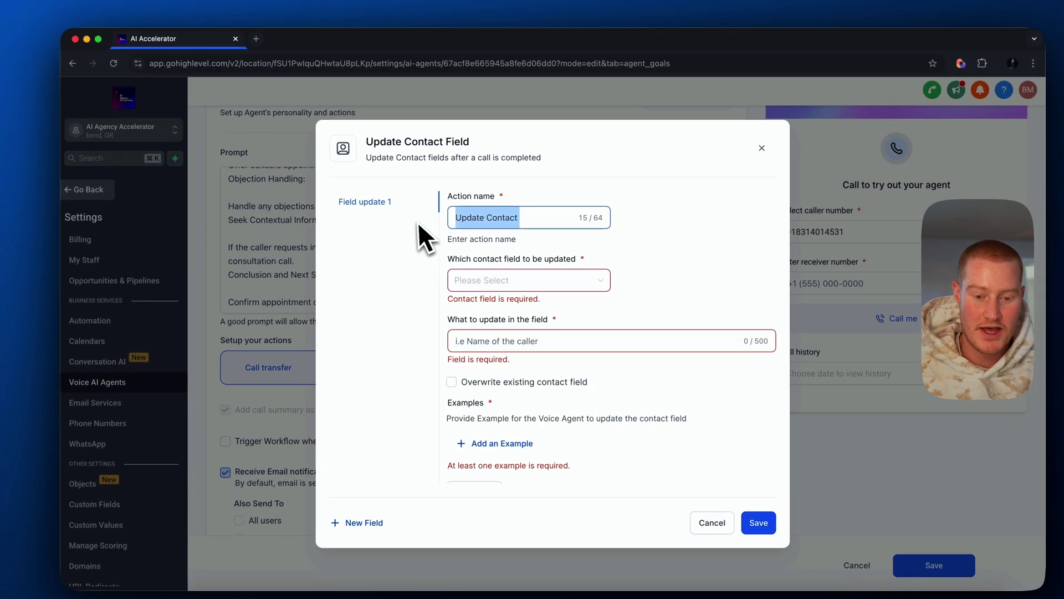
pyautogui.press('BackSpace')
pyautogui.write('Budget')
pyautogui.click(486, 287)
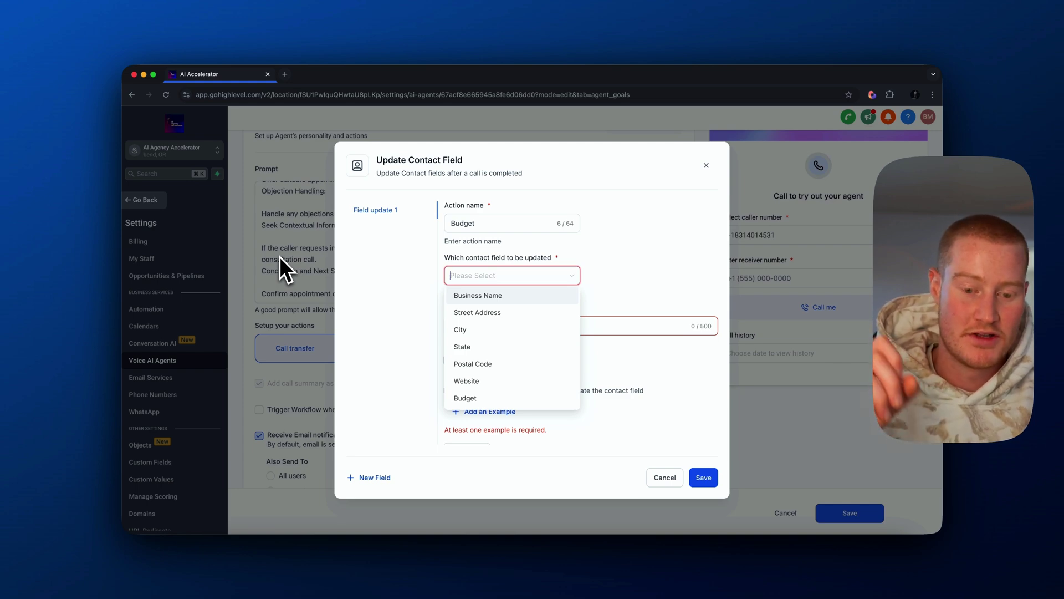
pyautogui.scroll(-1, 516, 370)
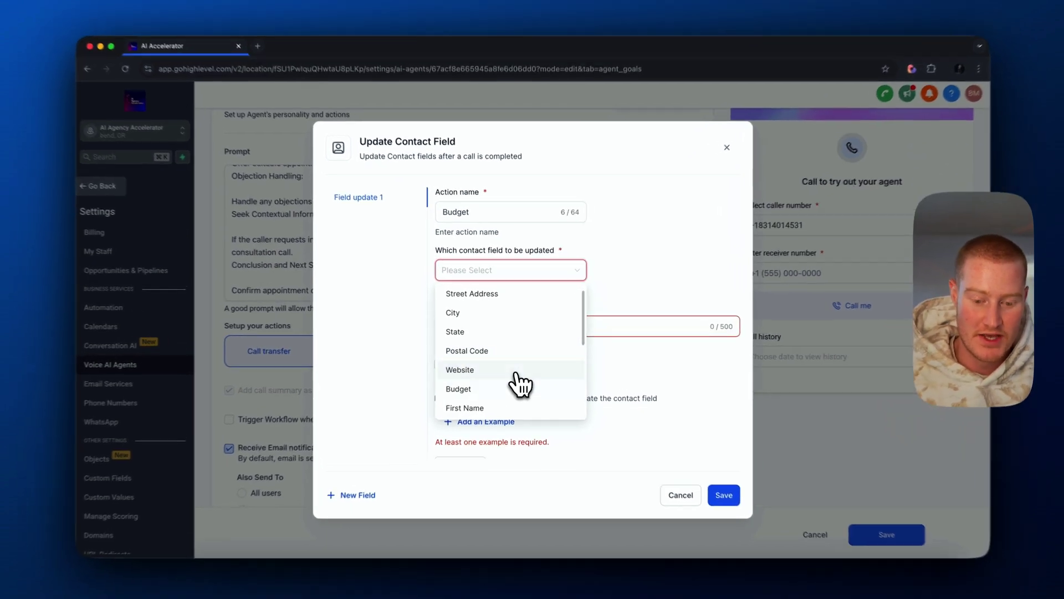
pyautogui.click(512, 389)
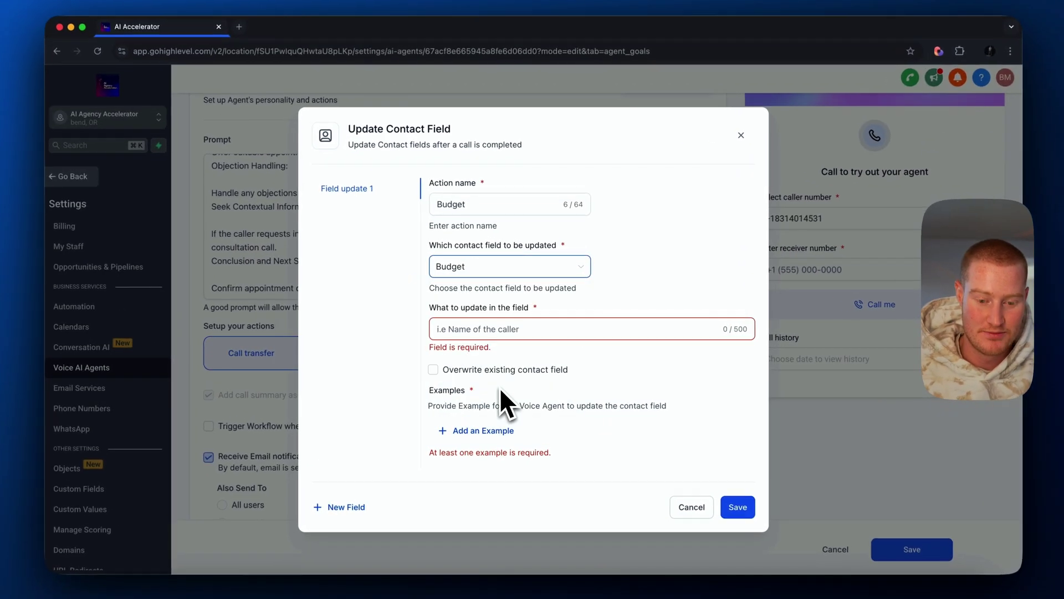
# Describe what to update in the field as "Budget of the caller" and allow overwriting the existing contact field
pyautogui.scroll(-1, 514, 231)
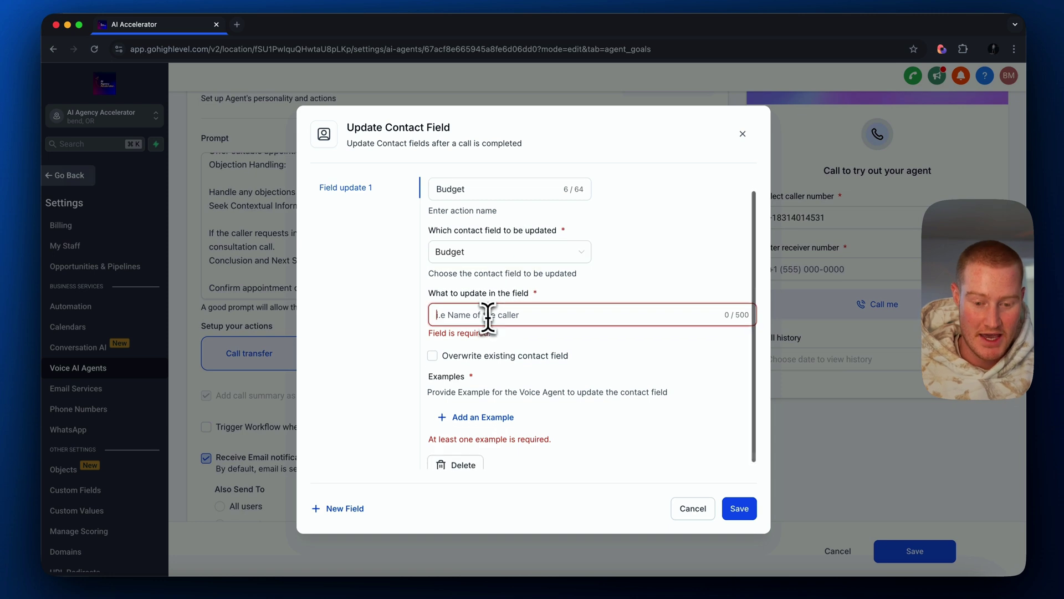
pyautogui.click(549, 315)
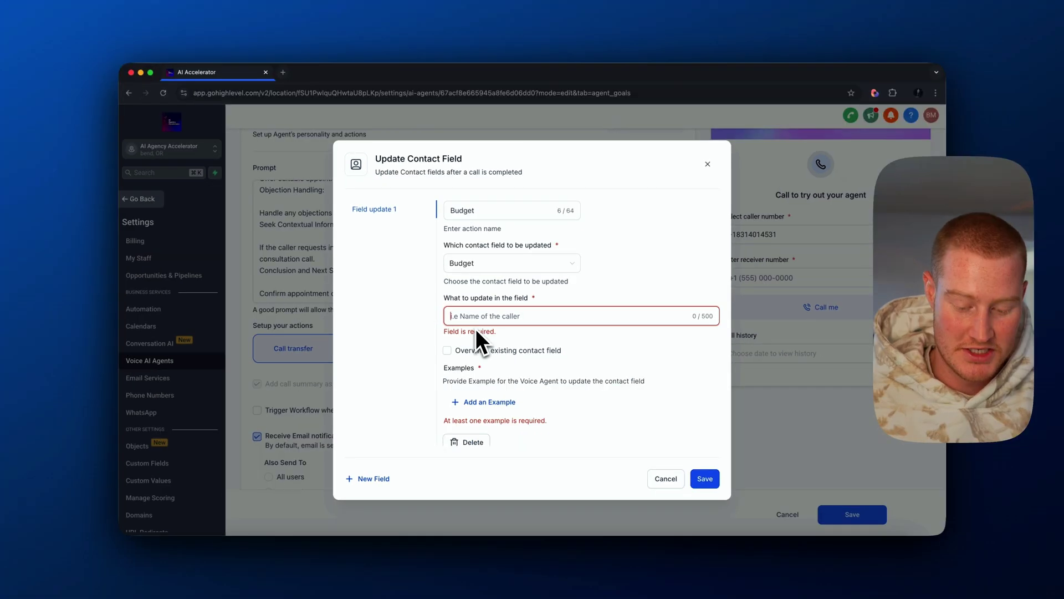
pyautogui.write('Budget of the a')
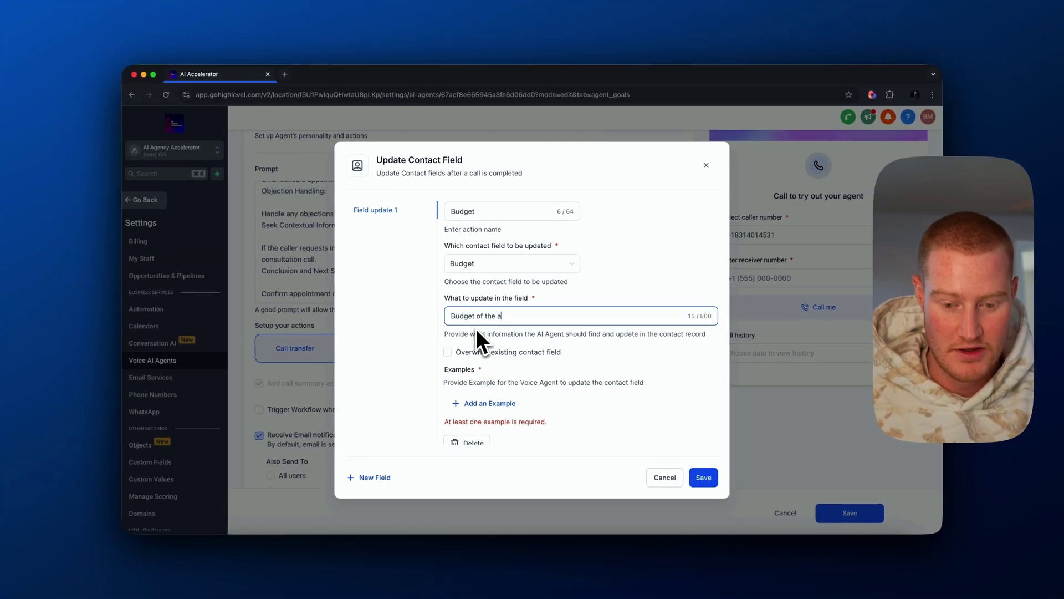
pyautogui.press('BackSpace')
pyautogui.write('caller')
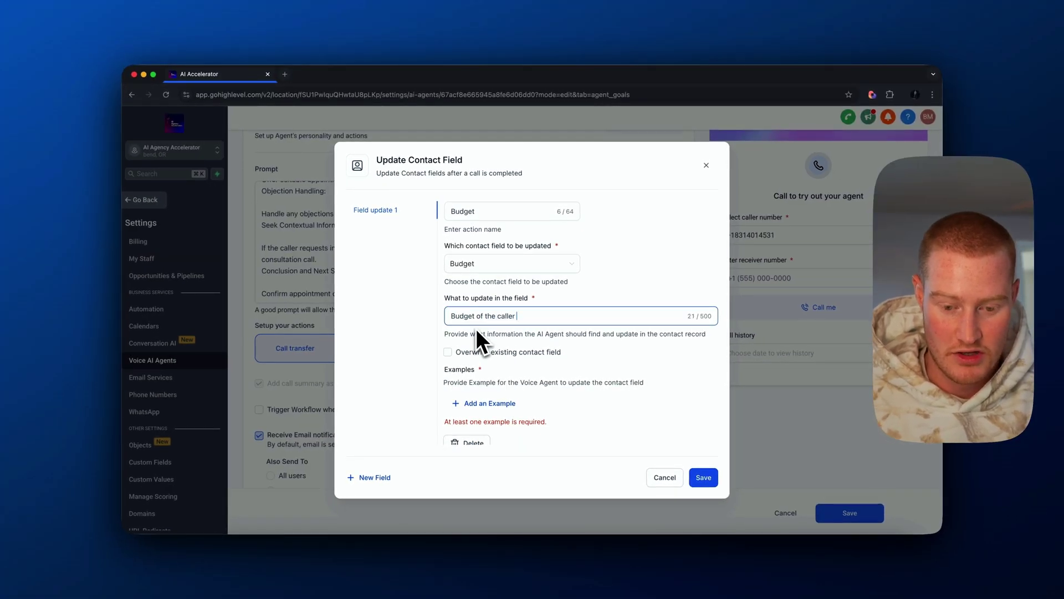
pyautogui.click(448, 352)
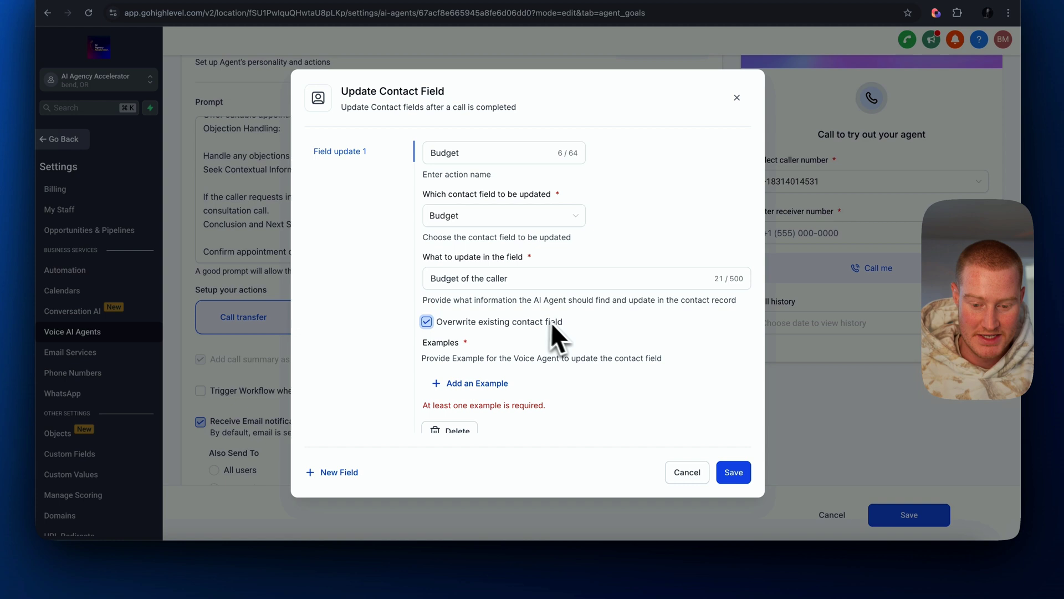
# Add $5000, $500 and $750 as examples for the budget field update and save the action
pyautogui.scroll(-1, 541, 318)
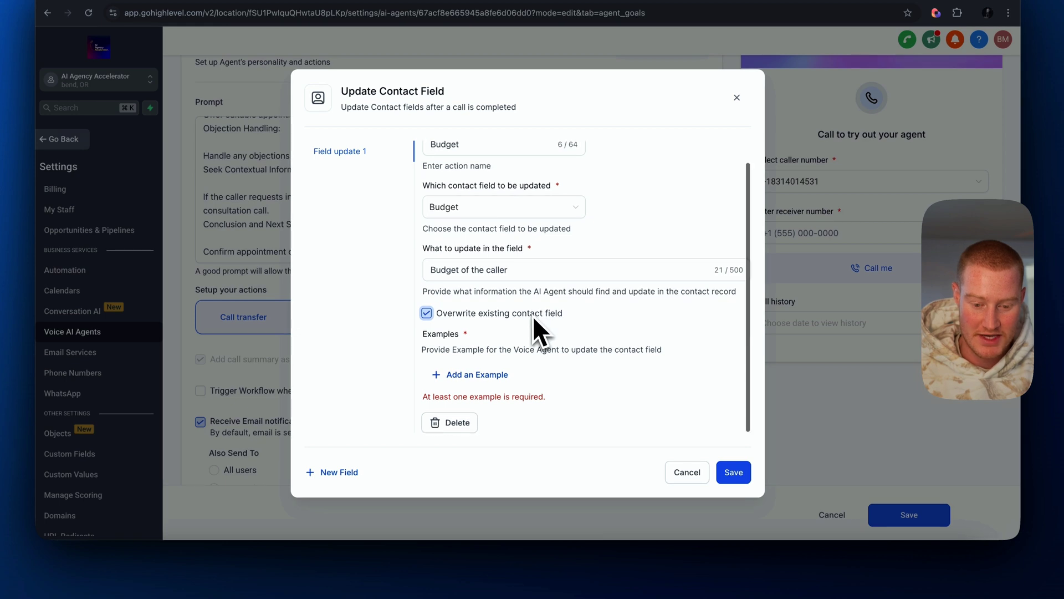
pyautogui.click(474, 375)
pyautogui.write('$')
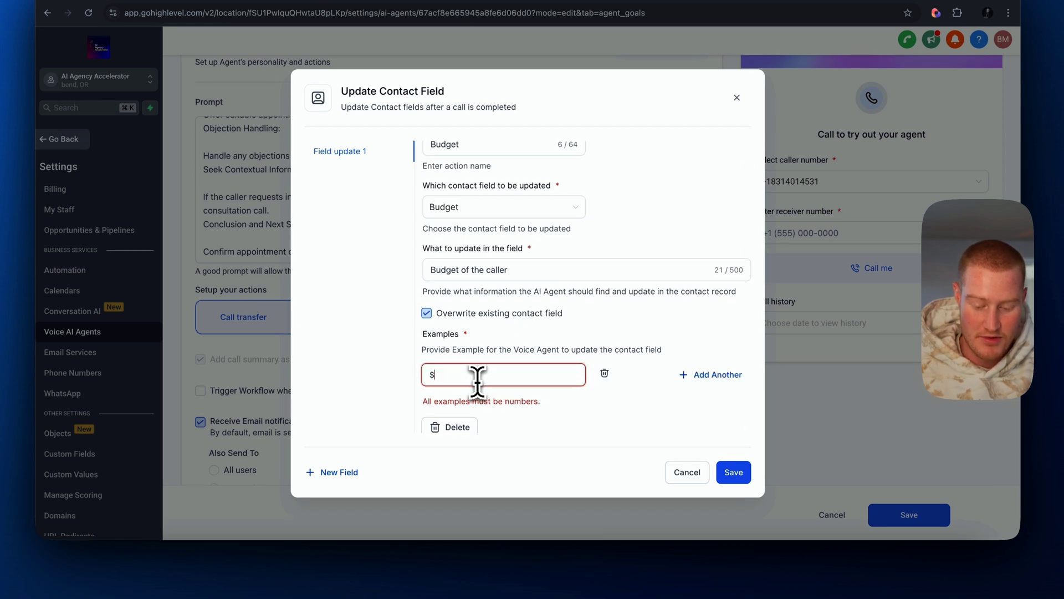
pyautogui.write('5000')
pyautogui.click(716, 375)
pyautogui.click(490, 407)
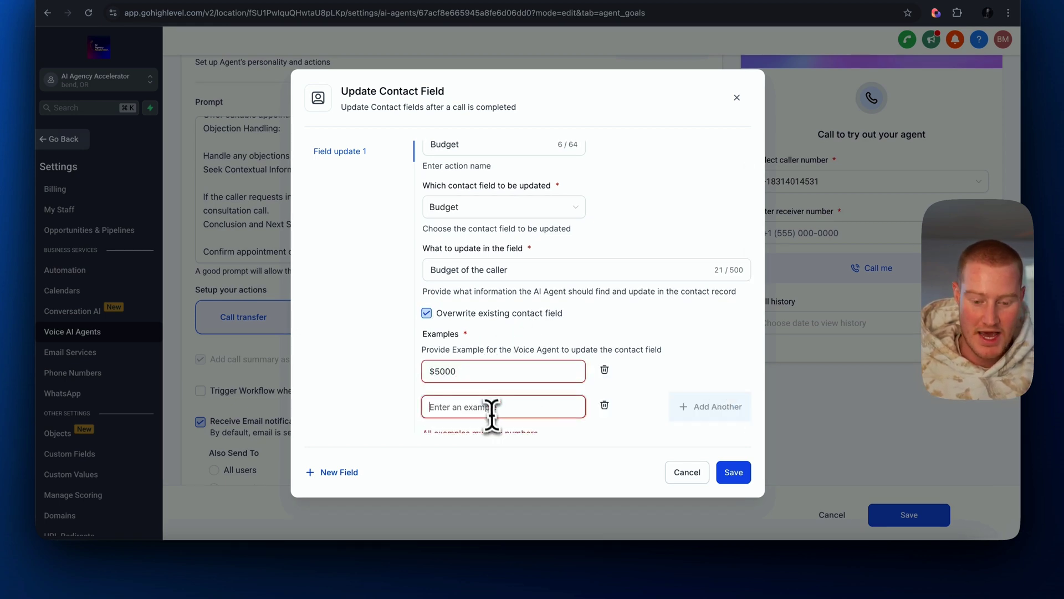
pyautogui.write('$500')
pyautogui.click(712, 406)
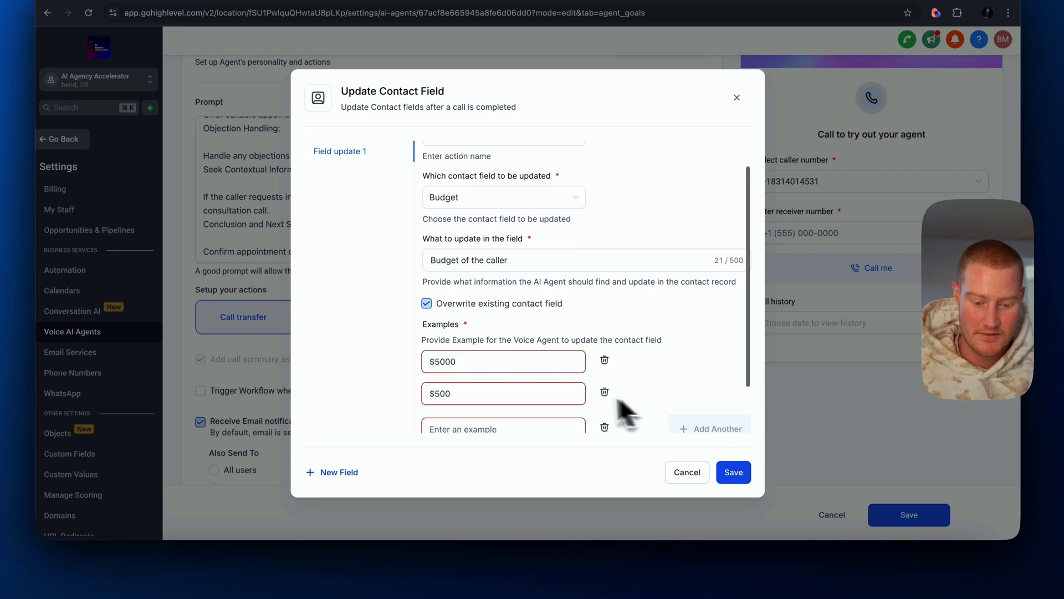
pyautogui.click(531, 370)
pyautogui.write('750b')
pyautogui.write('$750')
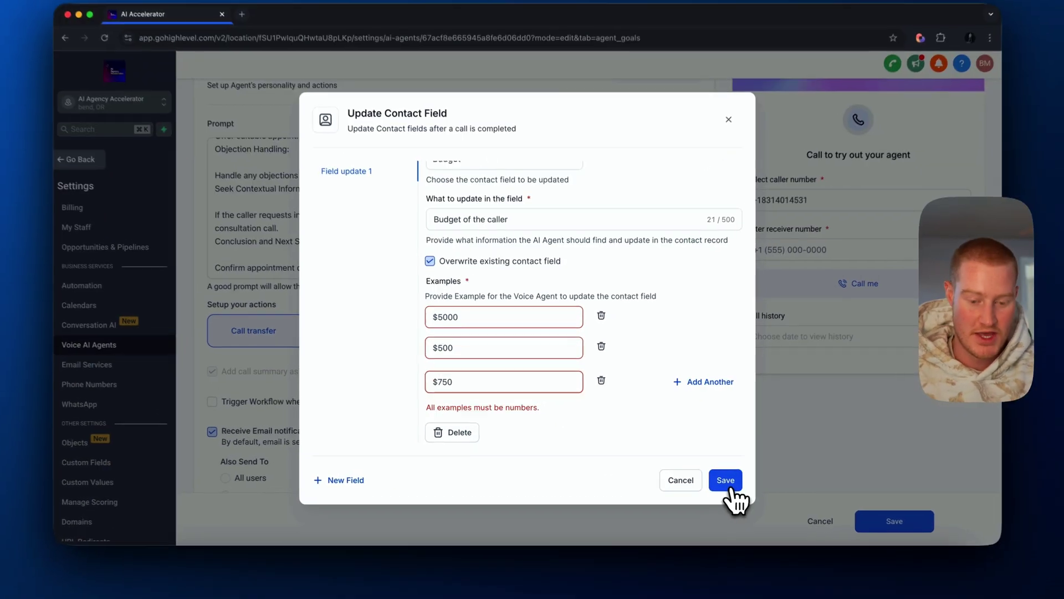
pyautogui.click(704, 477)
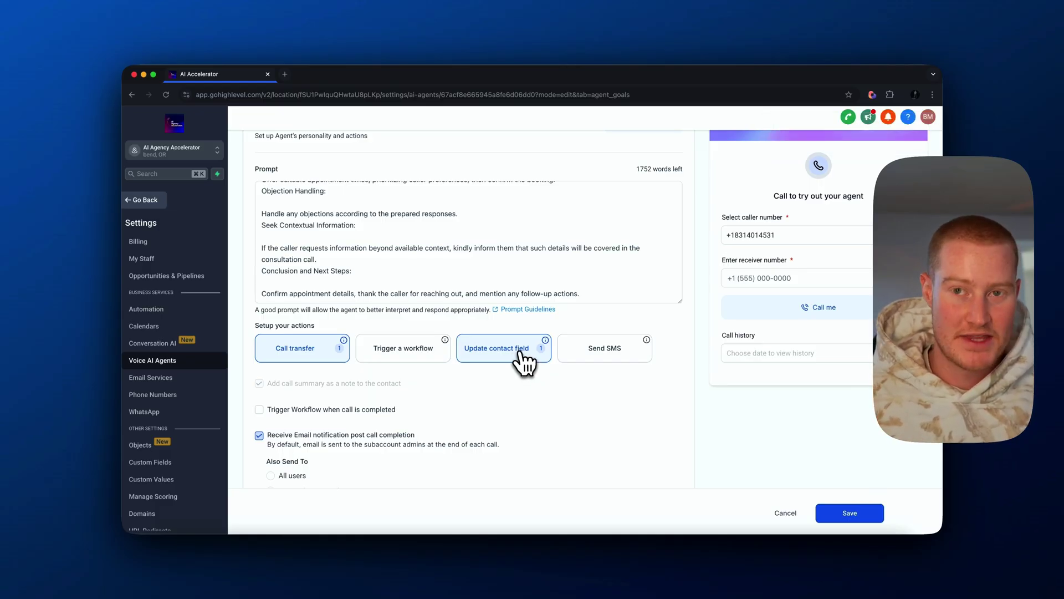
# Add "Ask the user what their budget for the project is." to the Lead Qualification section of the prompt
pyautogui.scroll(6, 352, 277)
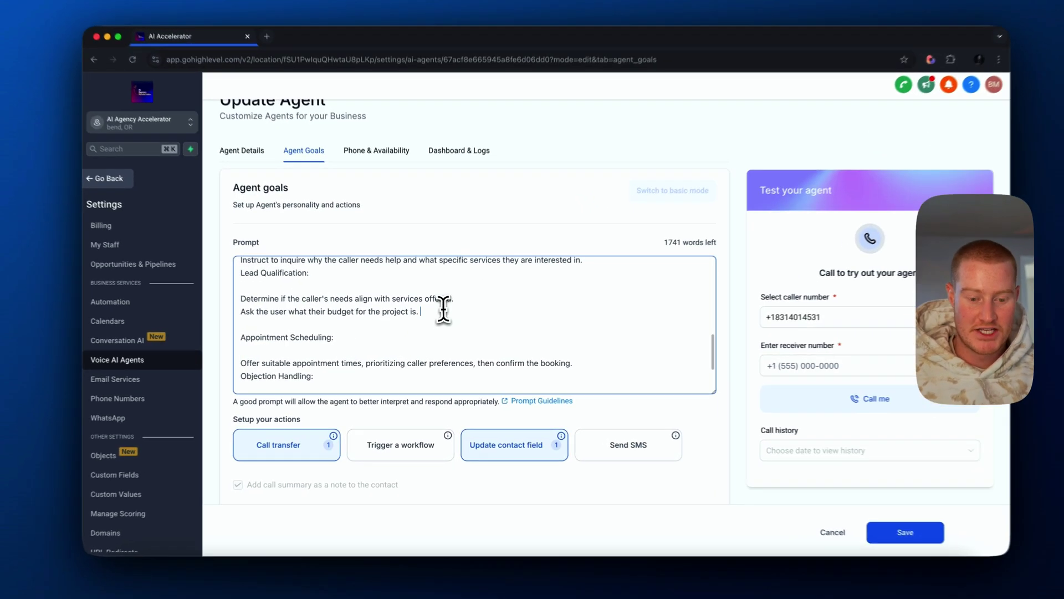
pyautogui.moveTo(450, 319); pyautogui.dragTo(260, 318)
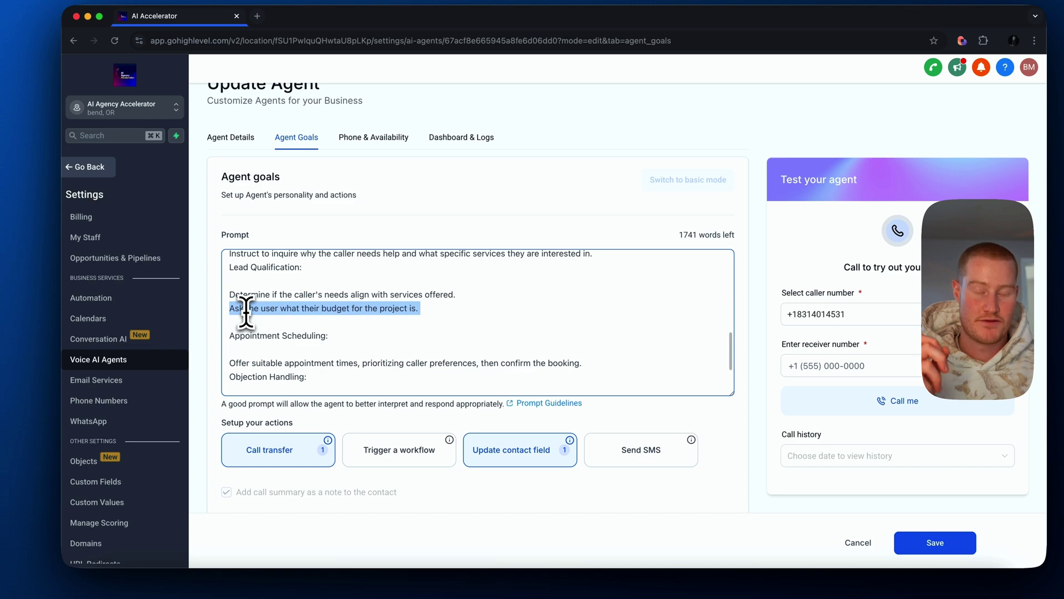
pyautogui.scroll(-3, 427, 308)
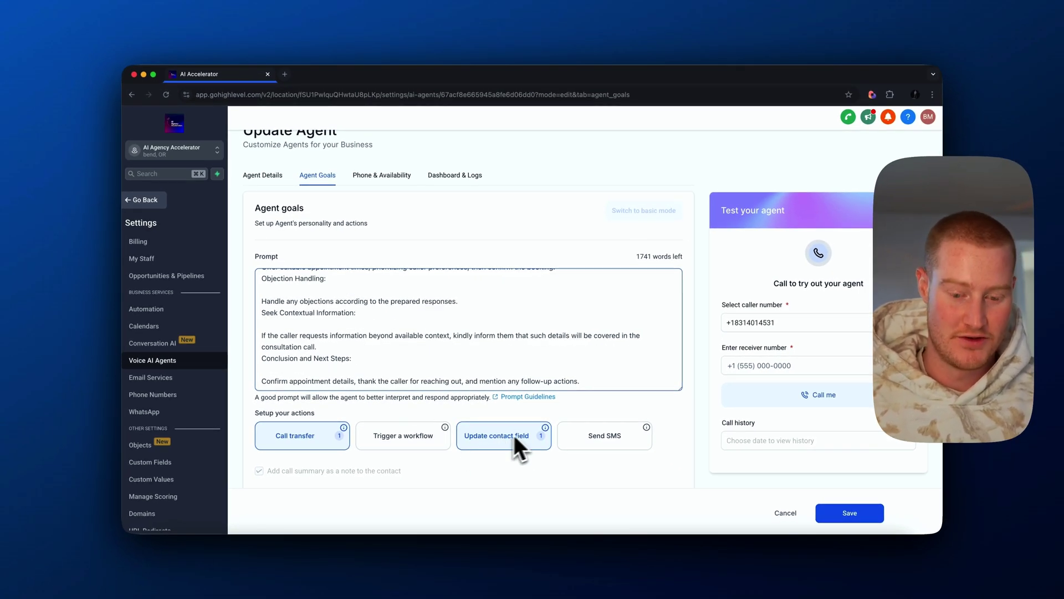
# Examine the settings of a Send SMS action and close them without adding one
pyautogui.scroll(-1, 576, 441)
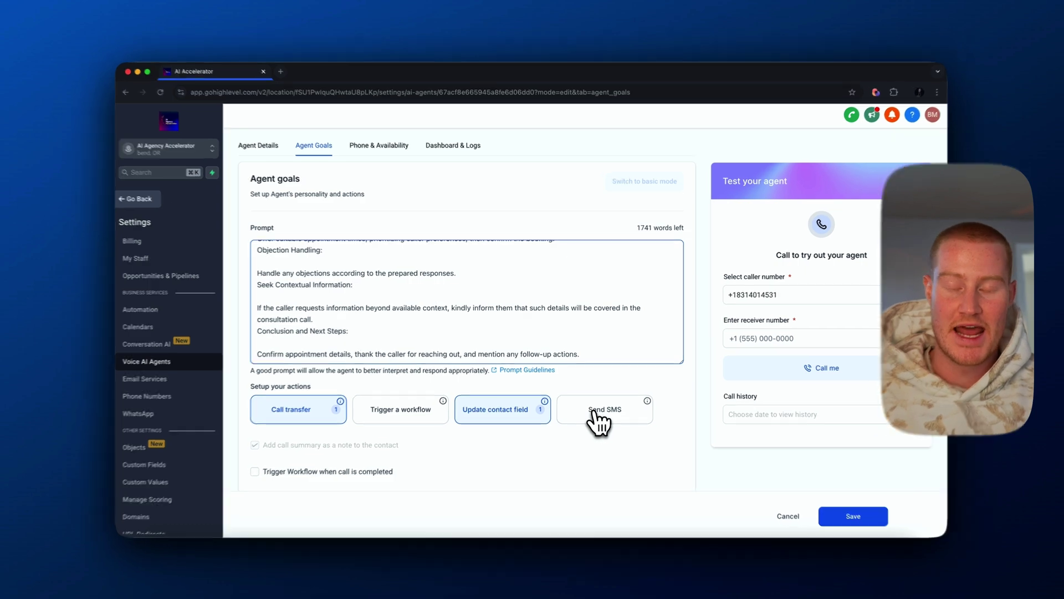
pyautogui.click(592, 408)
pyautogui.click(727, 146)
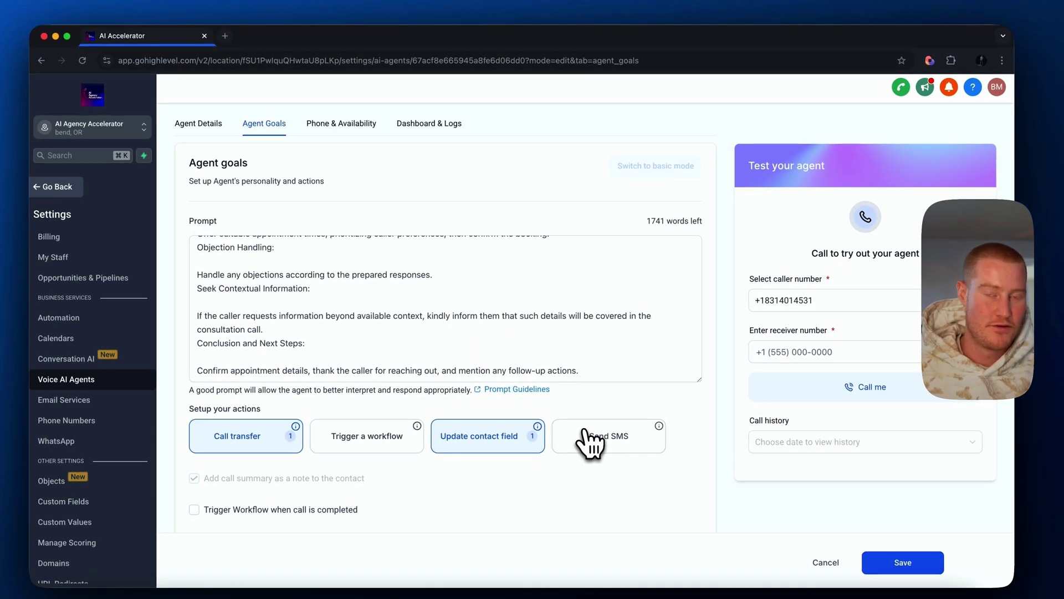
pyautogui.click(587, 435)
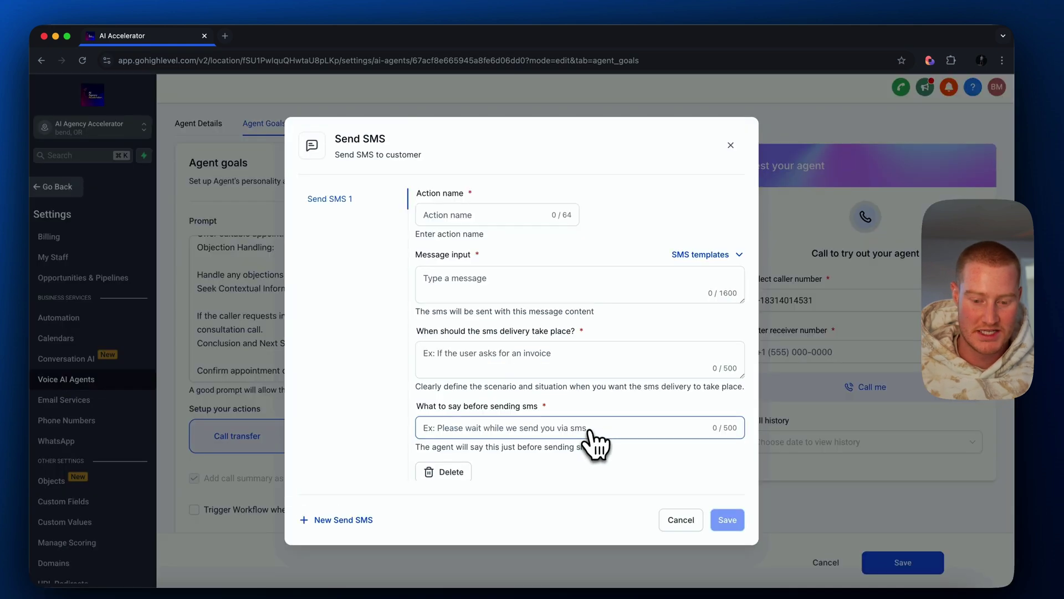
pyautogui.click(731, 146)
pyautogui.click(621, 356)
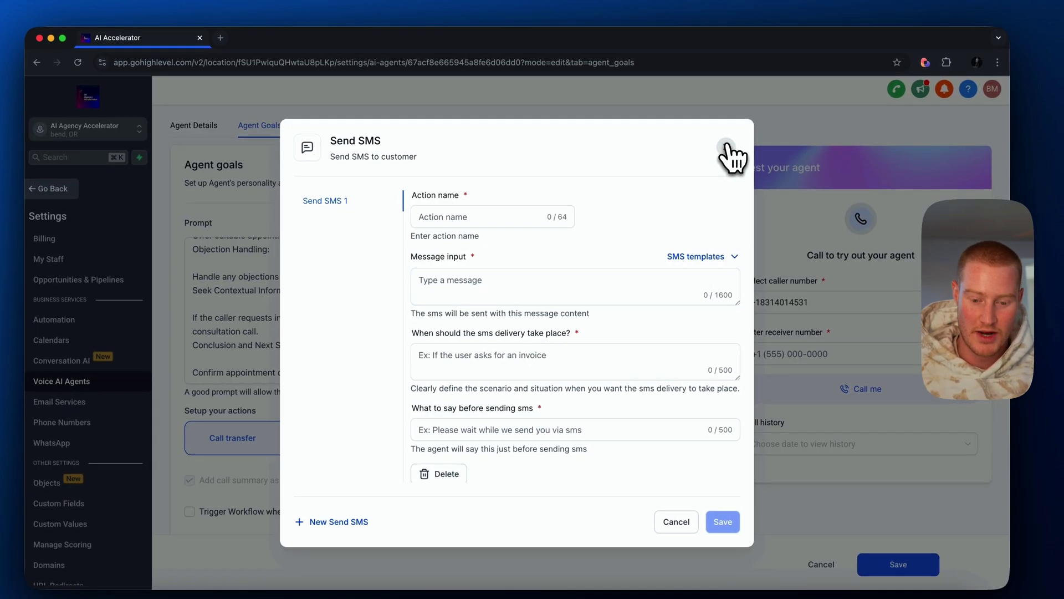
pyautogui.click(731, 146)
pyautogui.scroll(-5, 548, 442)
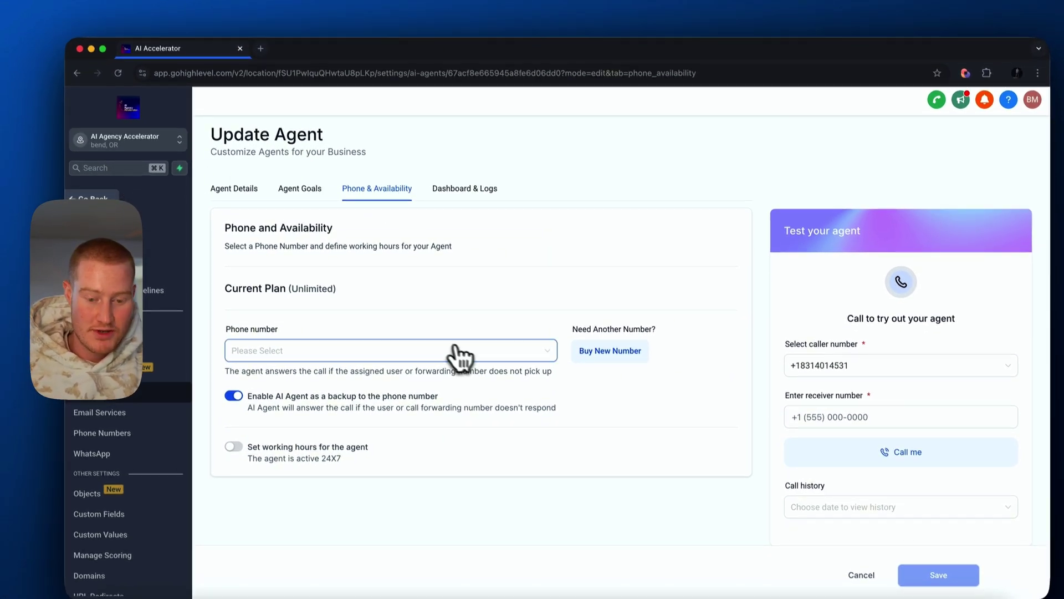
# Examine the United States phone numbers for sale, select the Plainview, MN number, and close the purchase dialog without buying
pyautogui.click(468, 353)
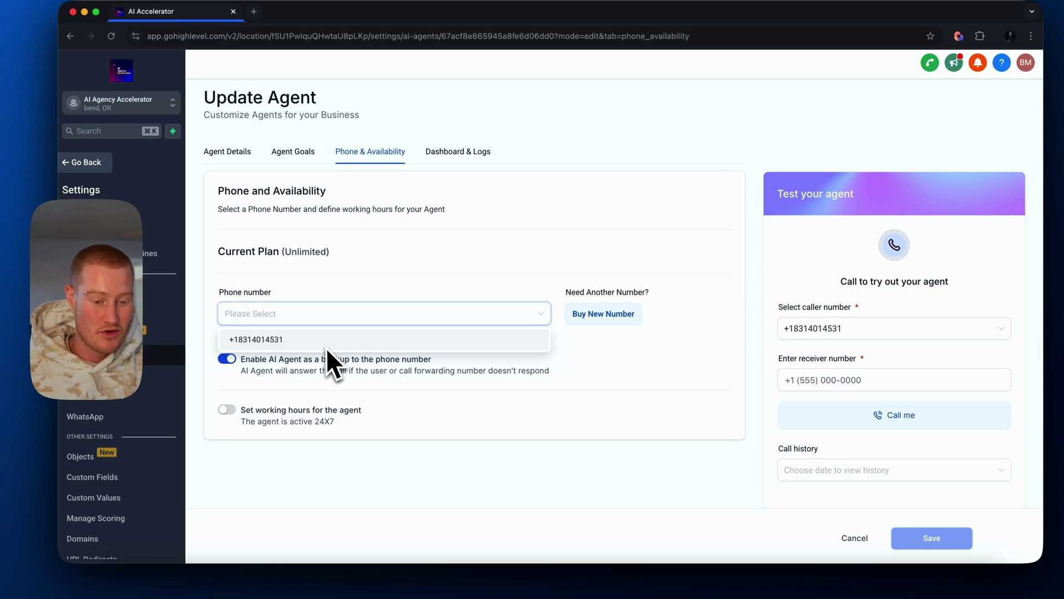
pyautogui.click(397, 252)
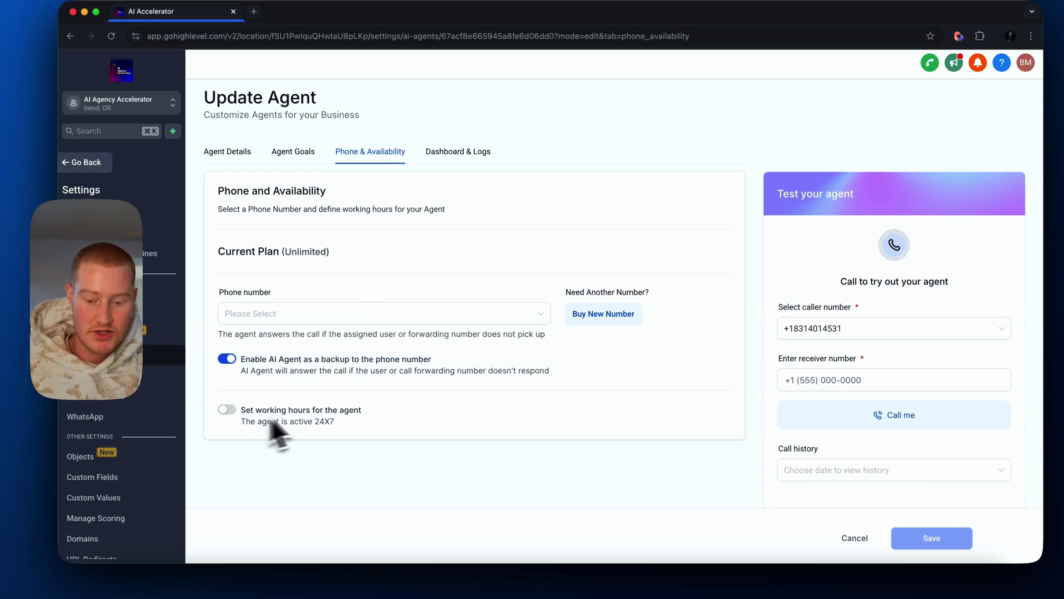
pyautogui.click(582, 314)
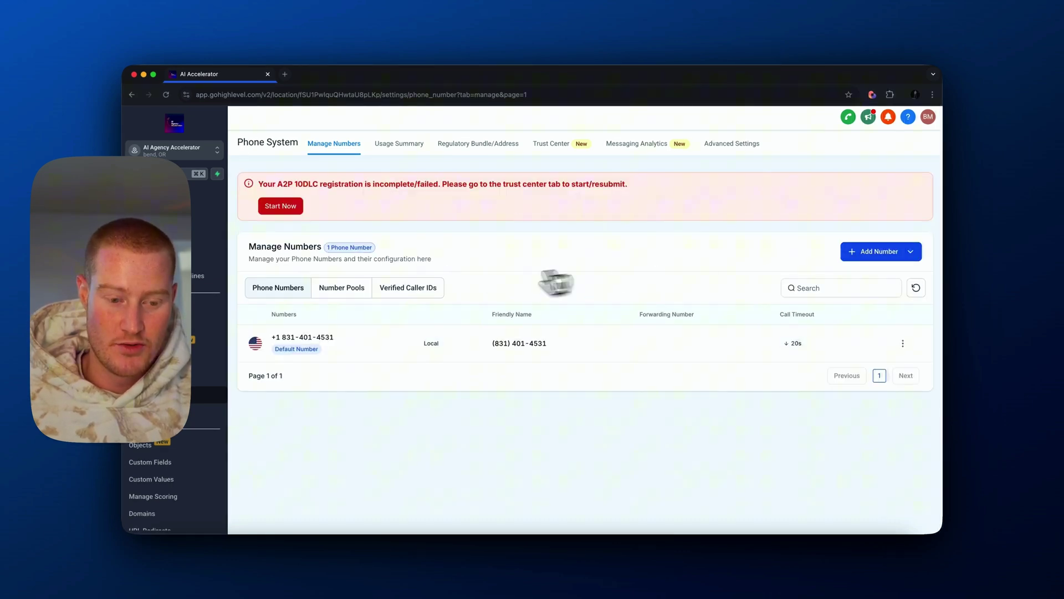
pyautogui.click(887, 252)
pyautogui.click(889, 275)
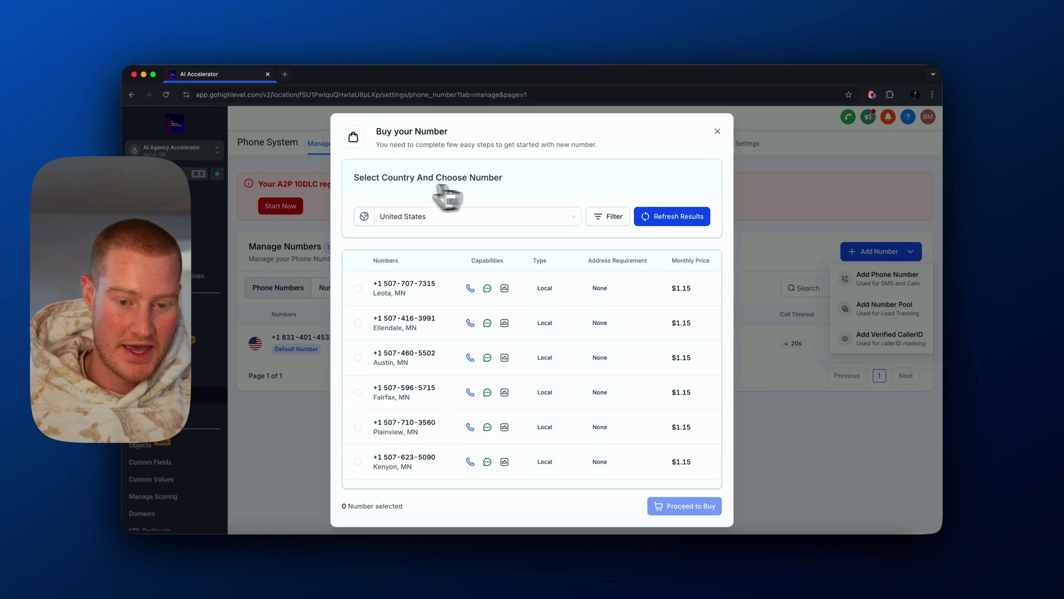
pyautogui.scroll(-1, 518, 197)
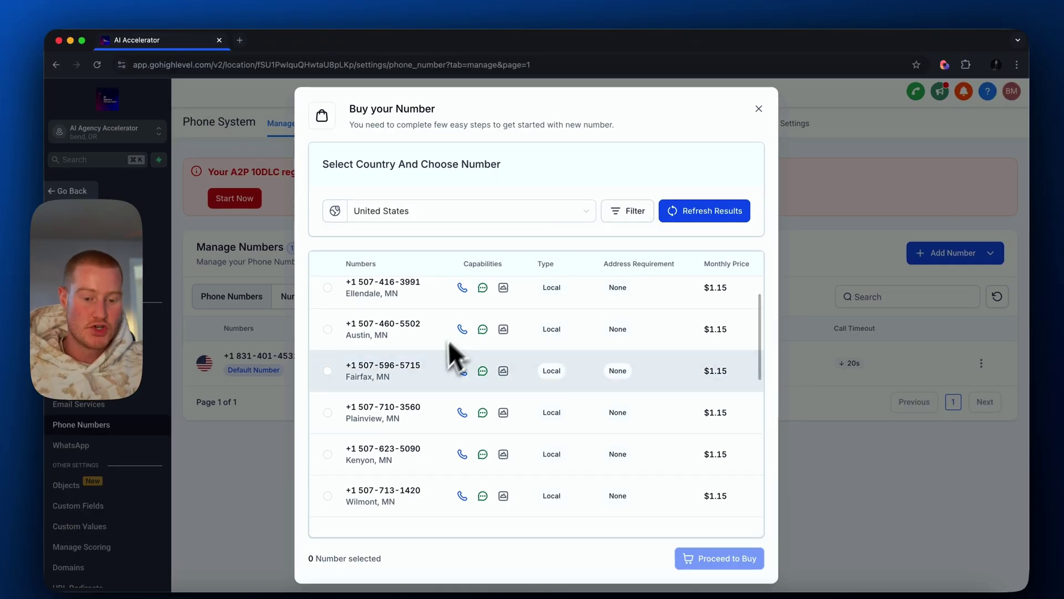
pyautogui.scroll(-3, 449, 350)
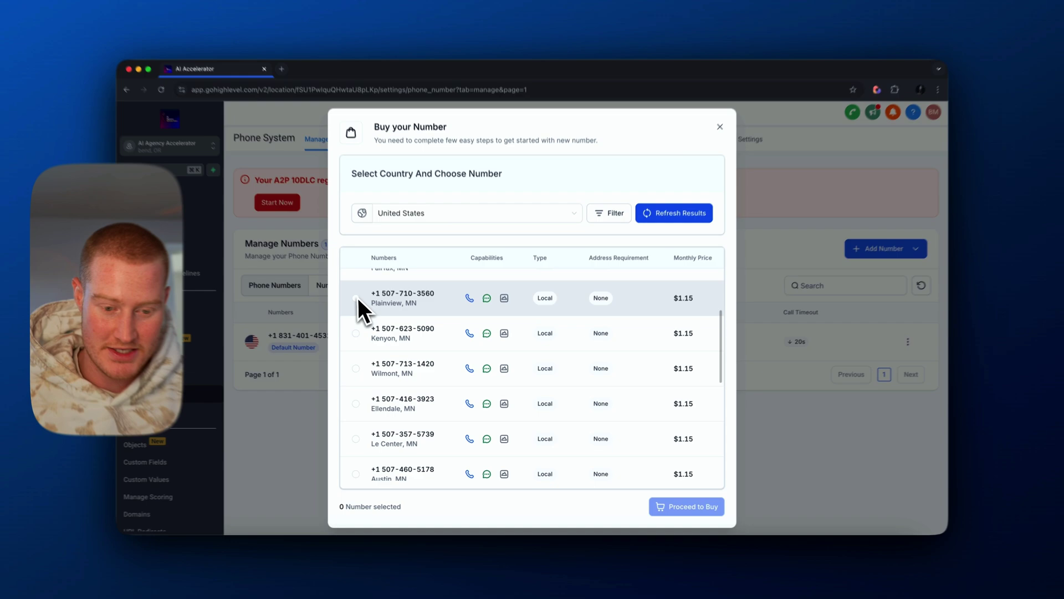
pyautogui.click(356, 298)
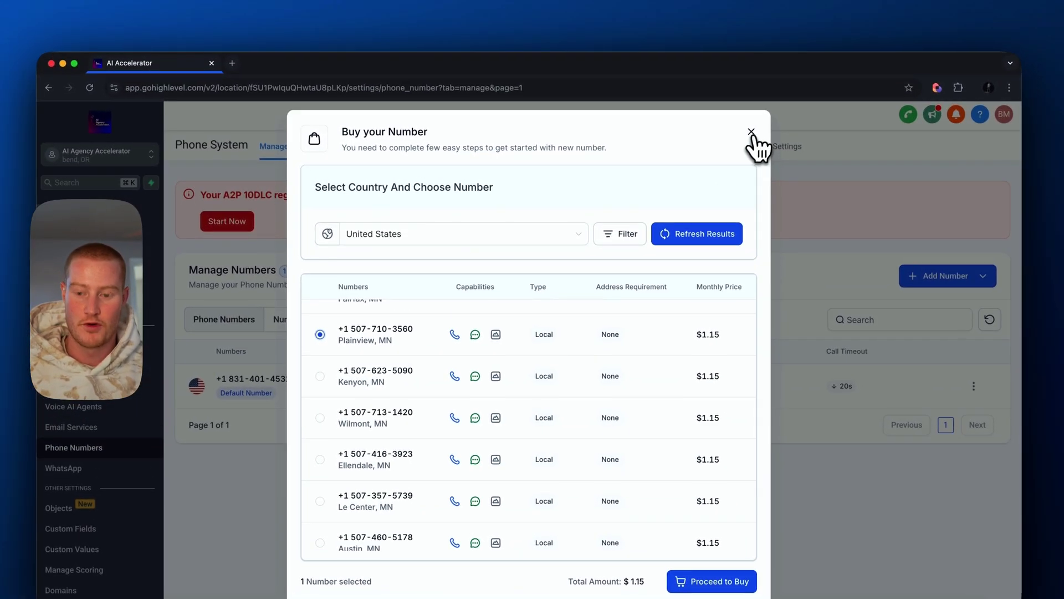
pyautogui.click(740, 77)
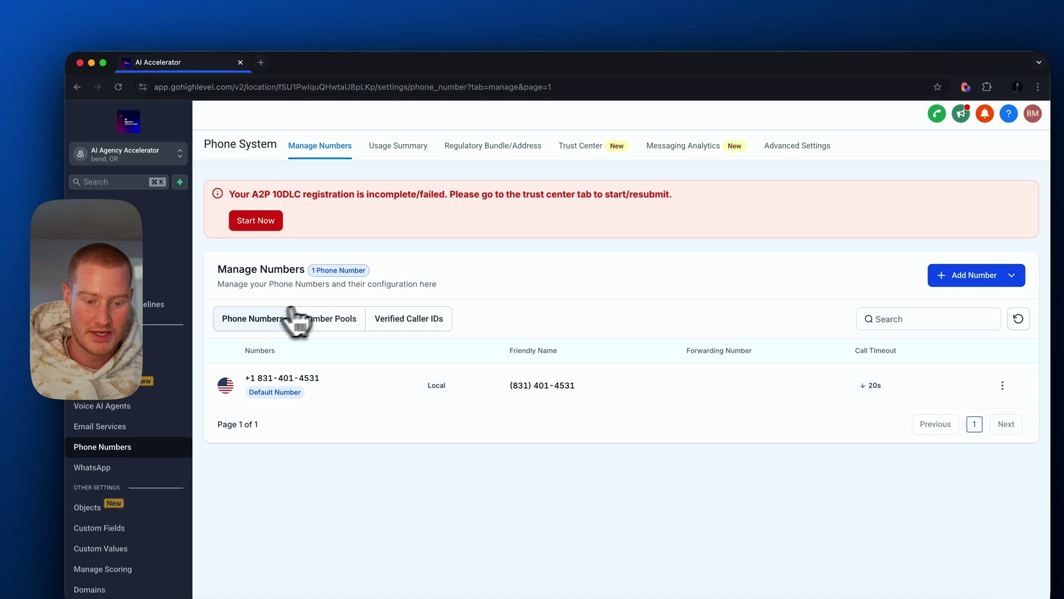
# Return to the Voice AI agent's phone and availability settings and assign the account's existing phone number to it
pyautogui.click(76, 87)
pyautogui.click(303, 369)
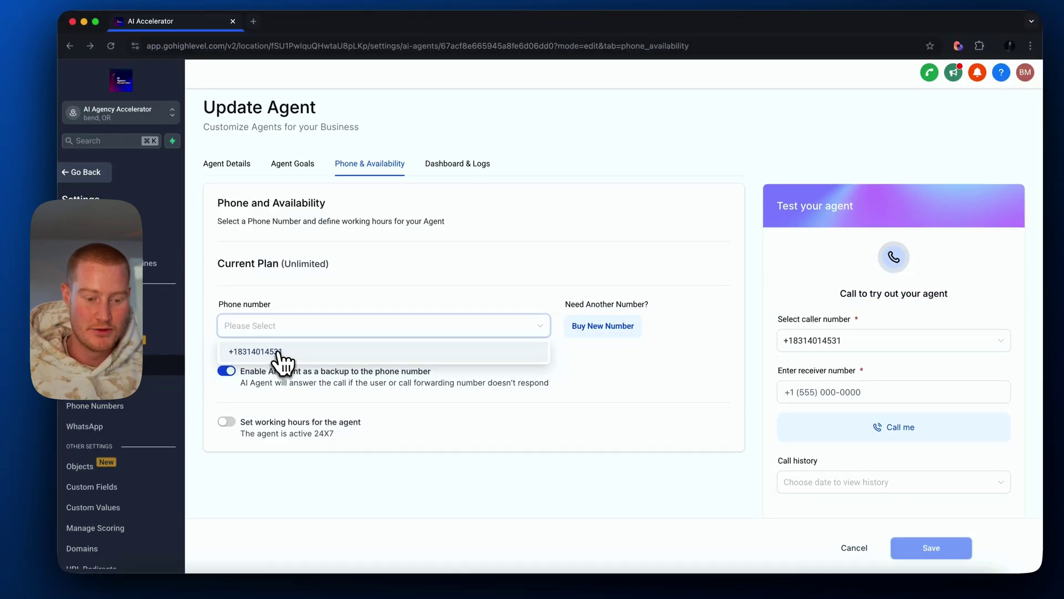
pyautogui.click(278, 352)
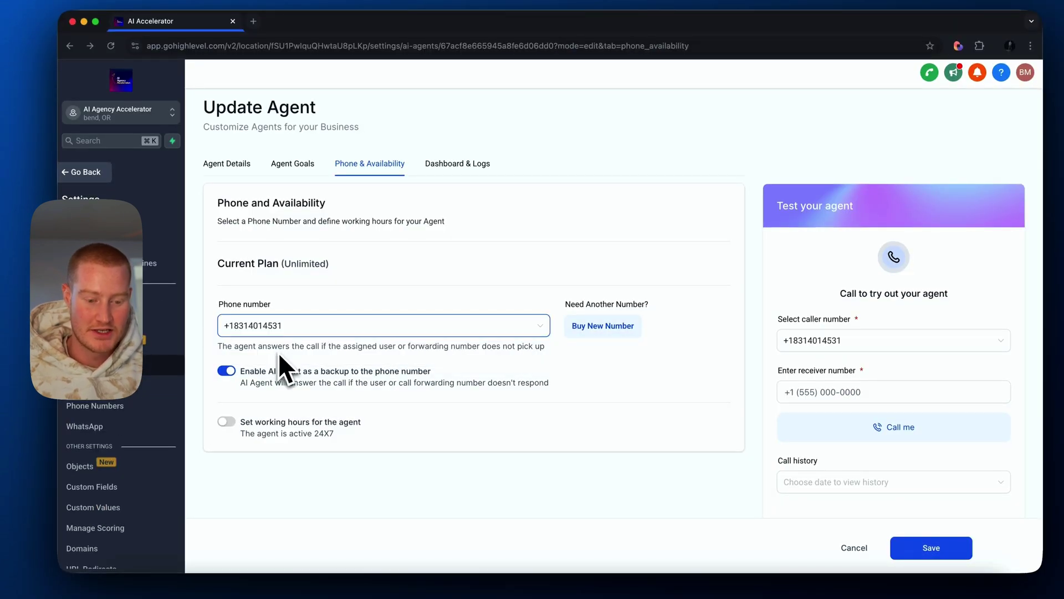
# Enable working hours for the agent, look over the weekday schedule, and switch working hours back off
pyautogui.click(229, 422)
pyautogui.scroll(-3, 346, 452)
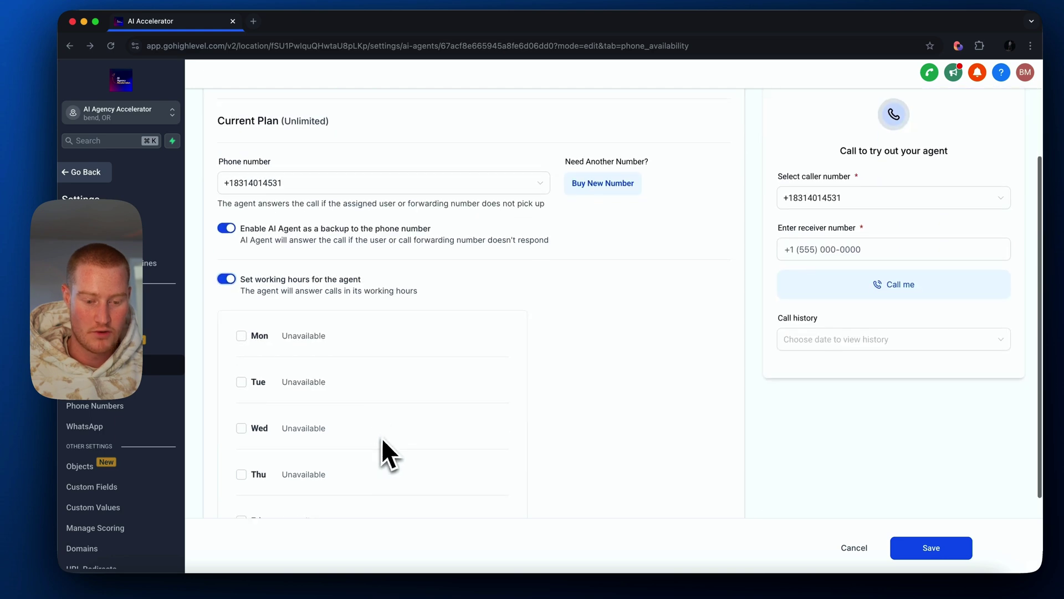
pyautogui.scroll(-2, 368, 328)
pyautogui.click(226, 201)
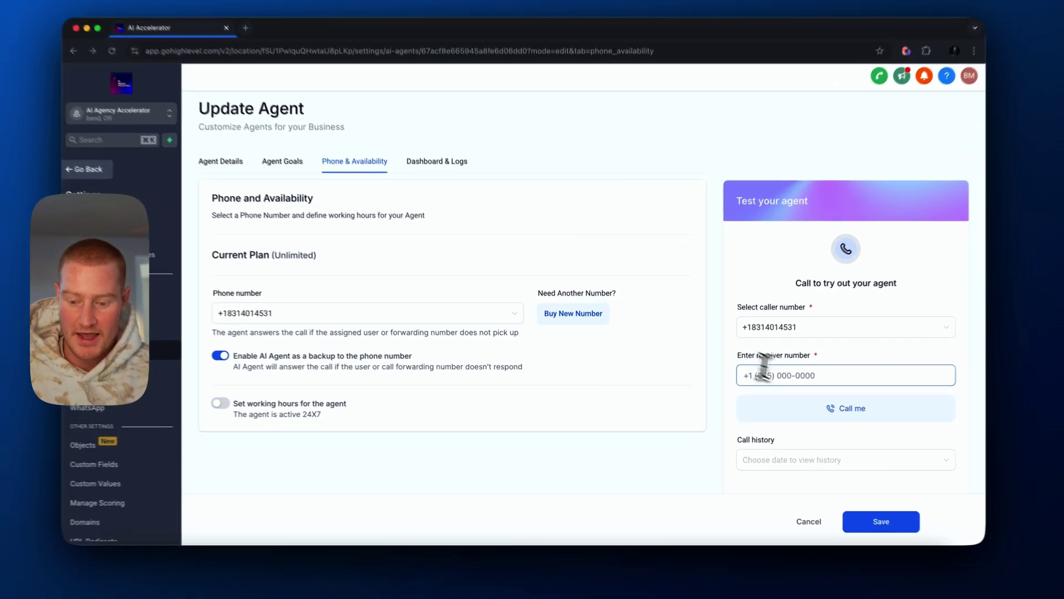
pyautogui.click(757, 382)
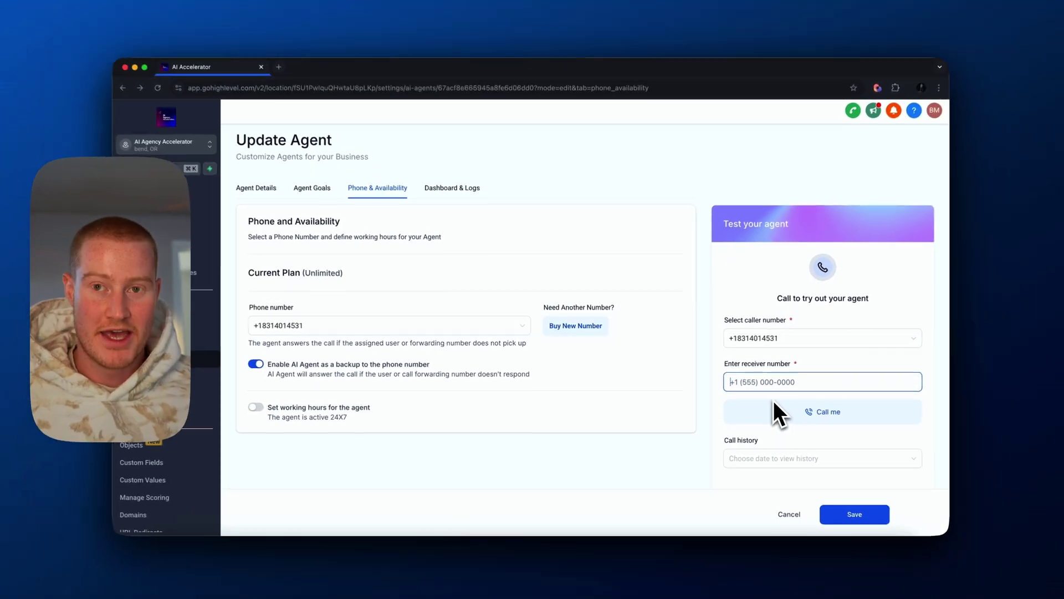
pyautogui.click(772, 408)
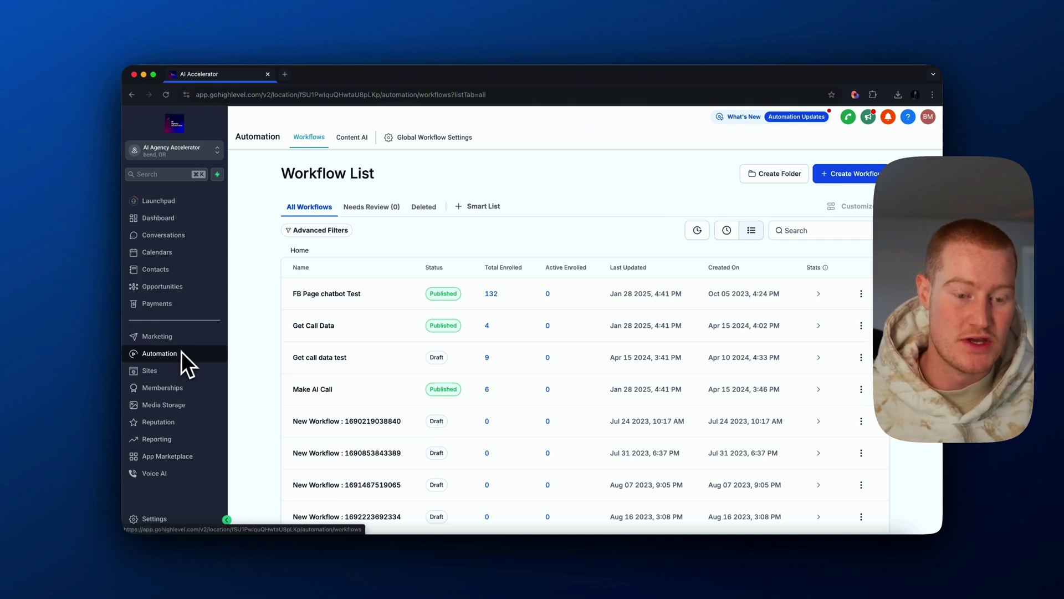
# Create a new blank automation workflow and open the list of triggers for it
pyautogui.click(889, 185)
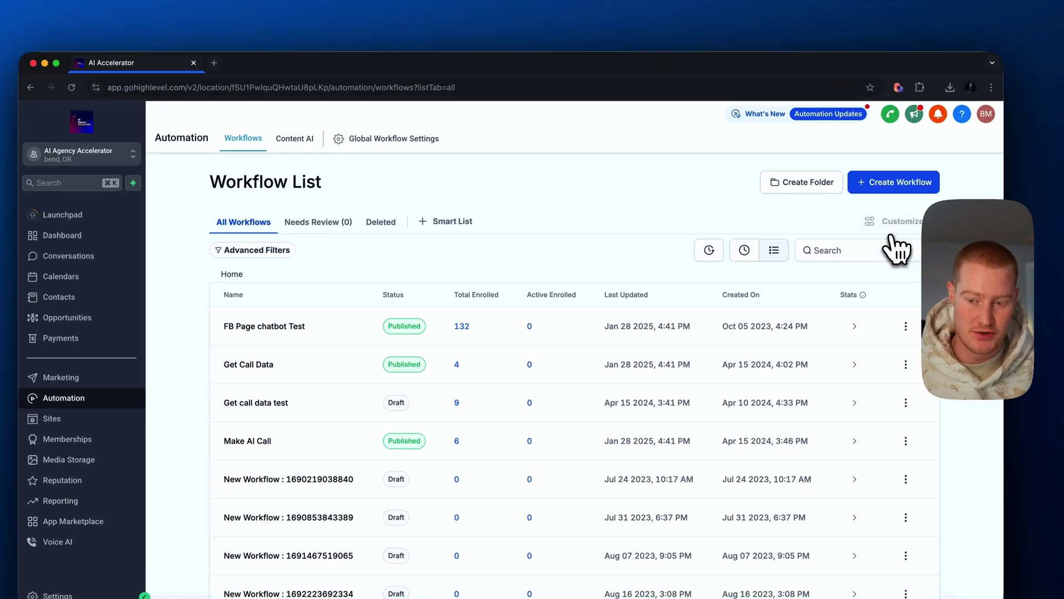
pyautogui.click(890, 232)
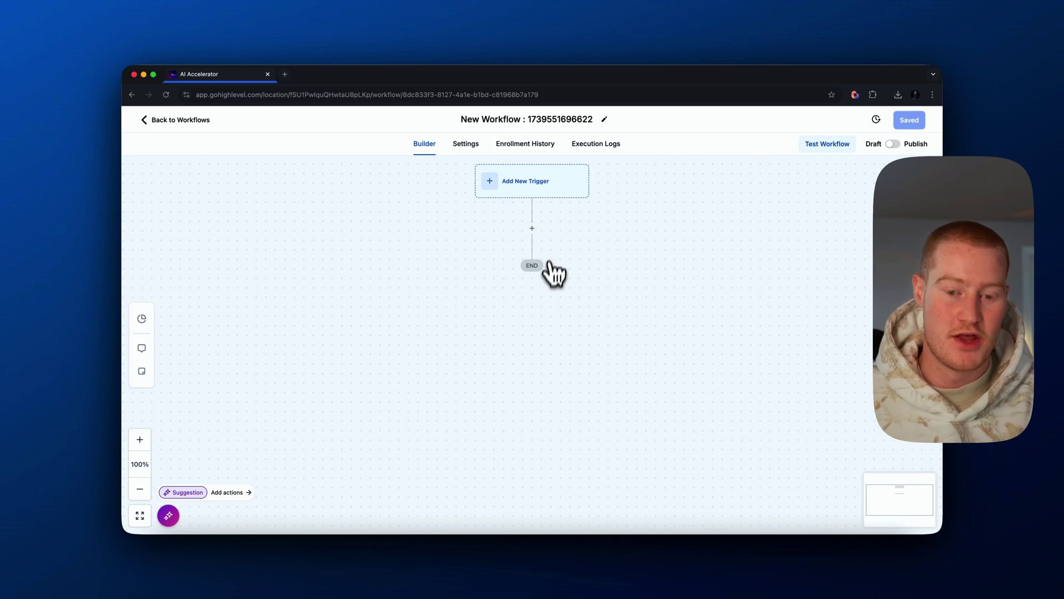
pyautogui.click(535, 187)
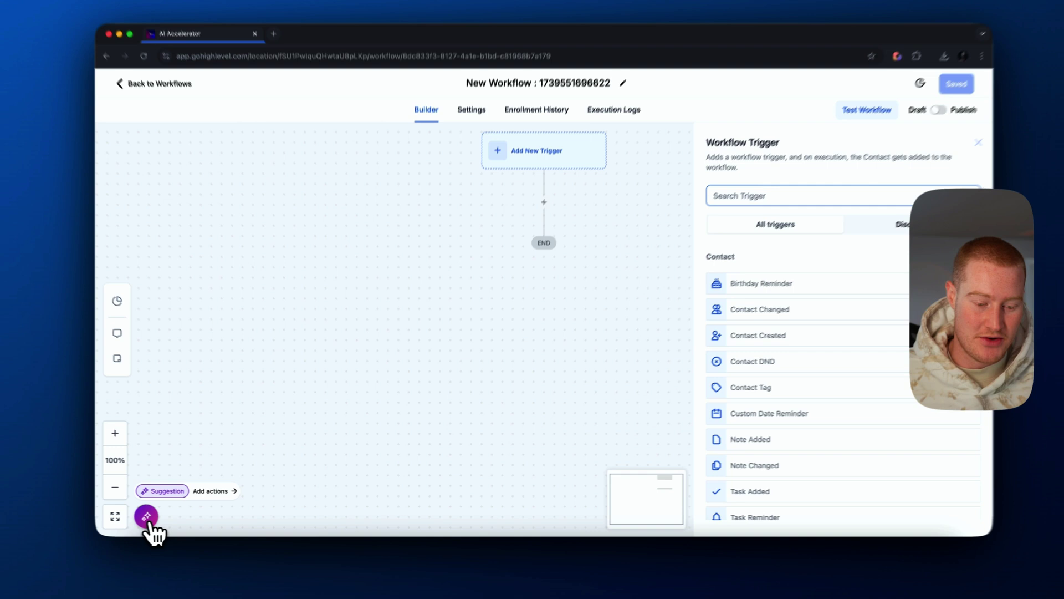
# Ask Workflow AI for building help with "When a new lead fills out a form, trigger the conversational AI to then send them a text"
pyautogui.click(147, 516)
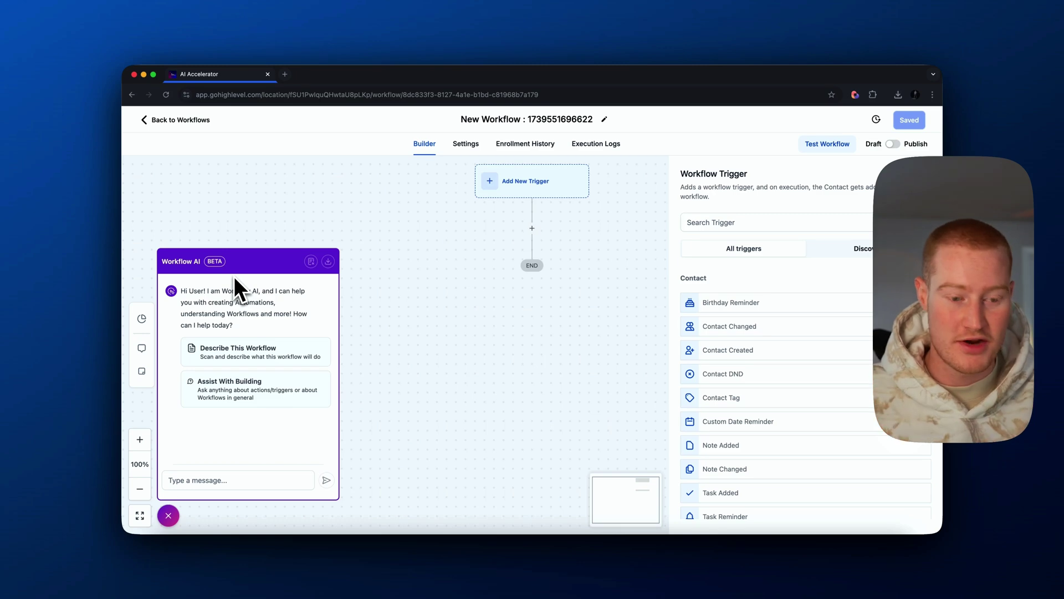
pyautogui.click(281, 395)
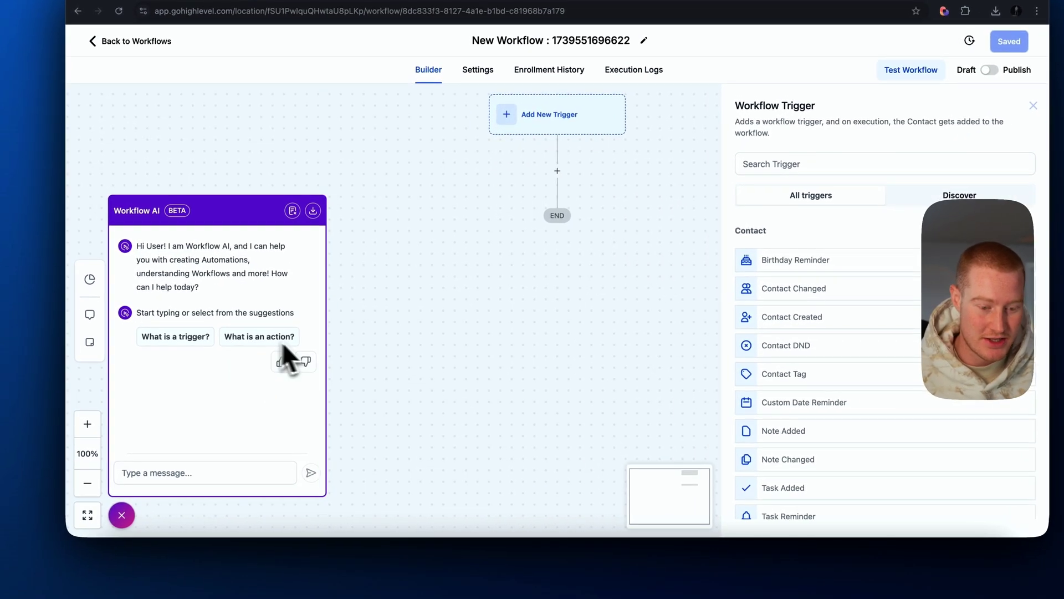
pyautogui.click(200, 474)
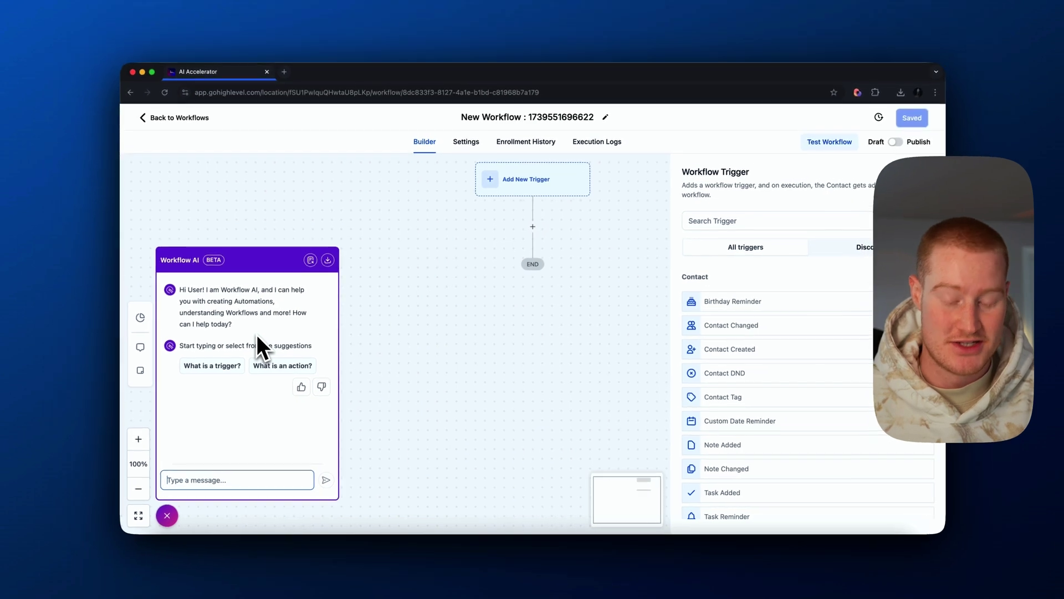
pyautogui.write('When a ')
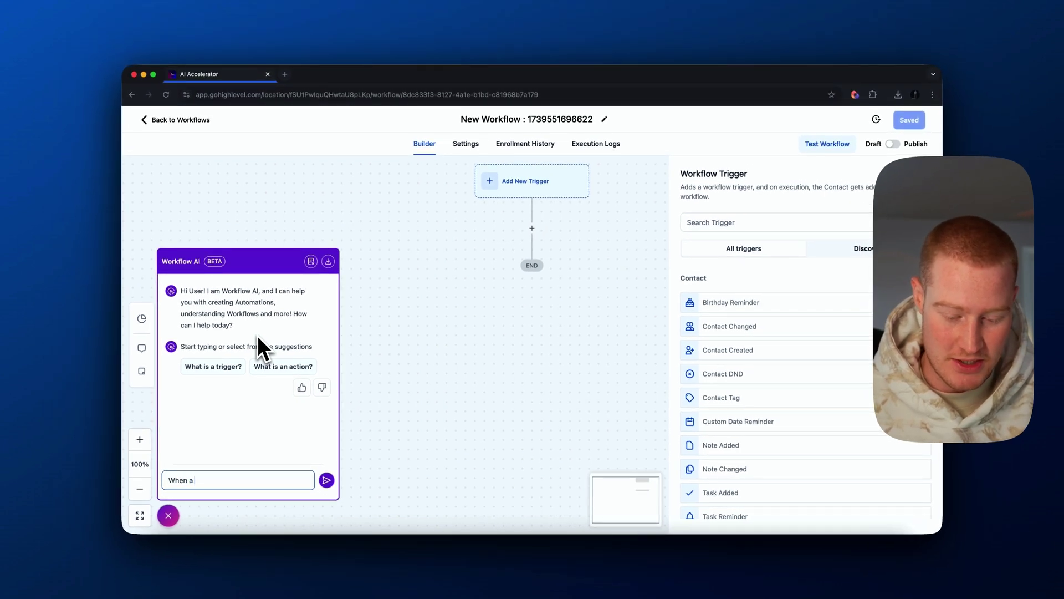
pyautogui.write('new lead fills out a f')
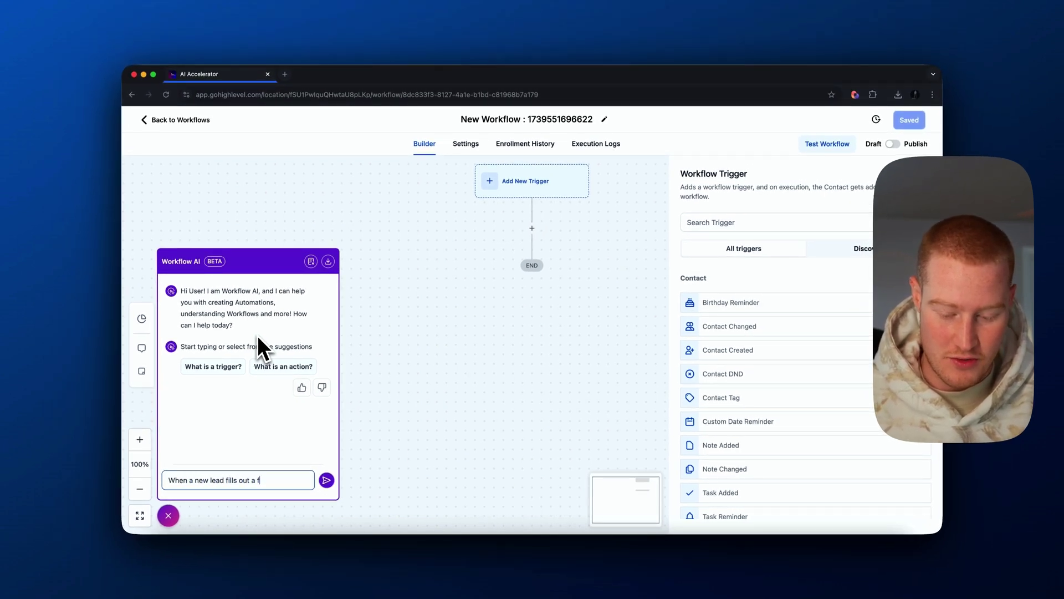
pyautogui.write('orm, trigger the conver')
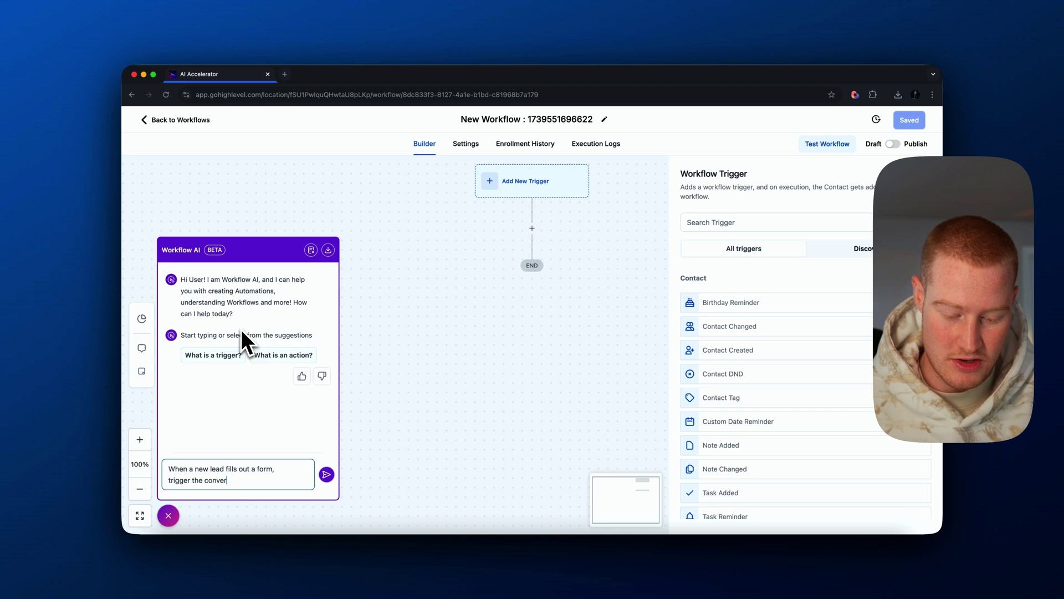
pyautogui.write('sational AI to then')
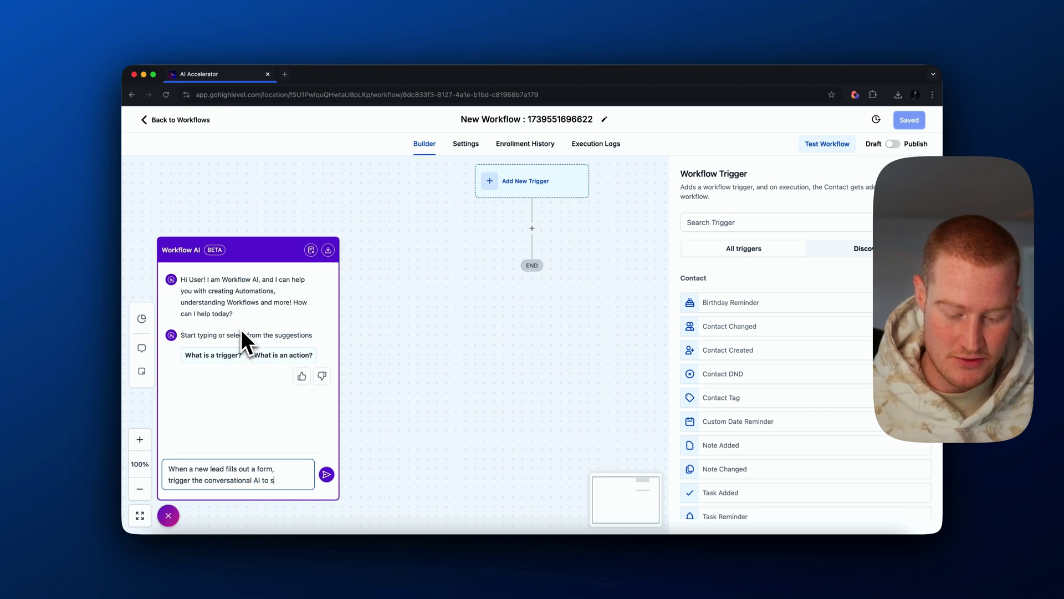
pyautogui.write(' send them a te')
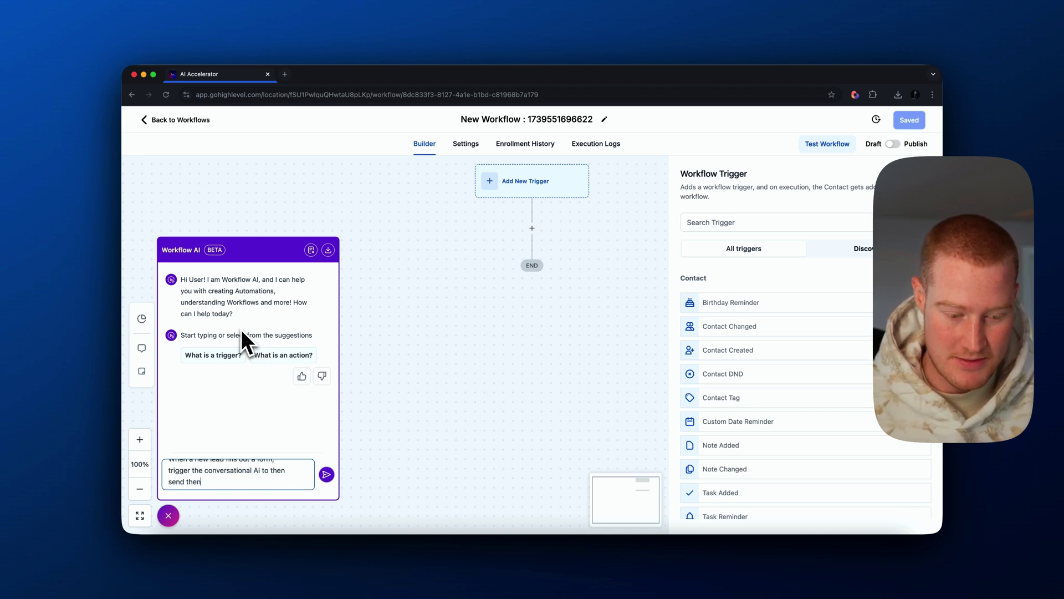
pyautogui.write('xt')
pyautogui.press('Return')
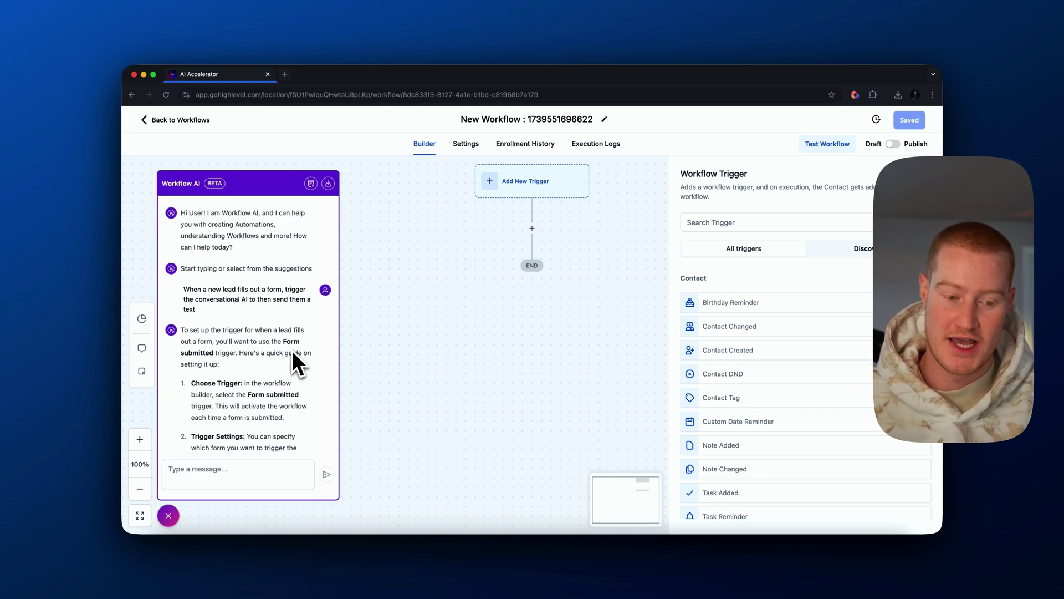
# Read through the Workflow AI reply for the recommended trigger, trigger settings, and actions to add
pyautogui.scroll(-2, 261, 262)
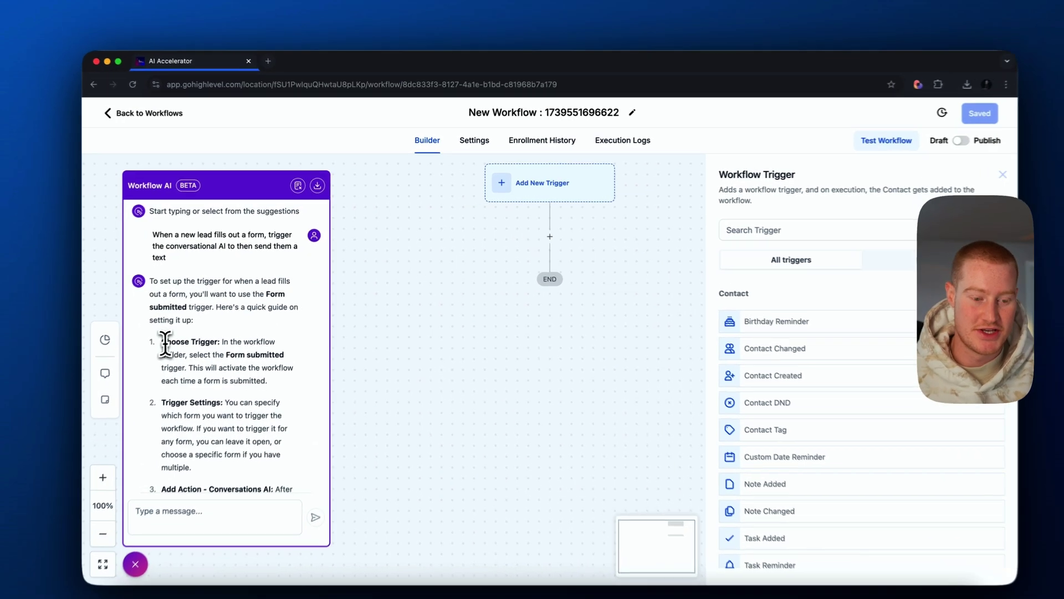
pyautogui.moveTo(165, 340); pyautogui.dragTo(280, 372)
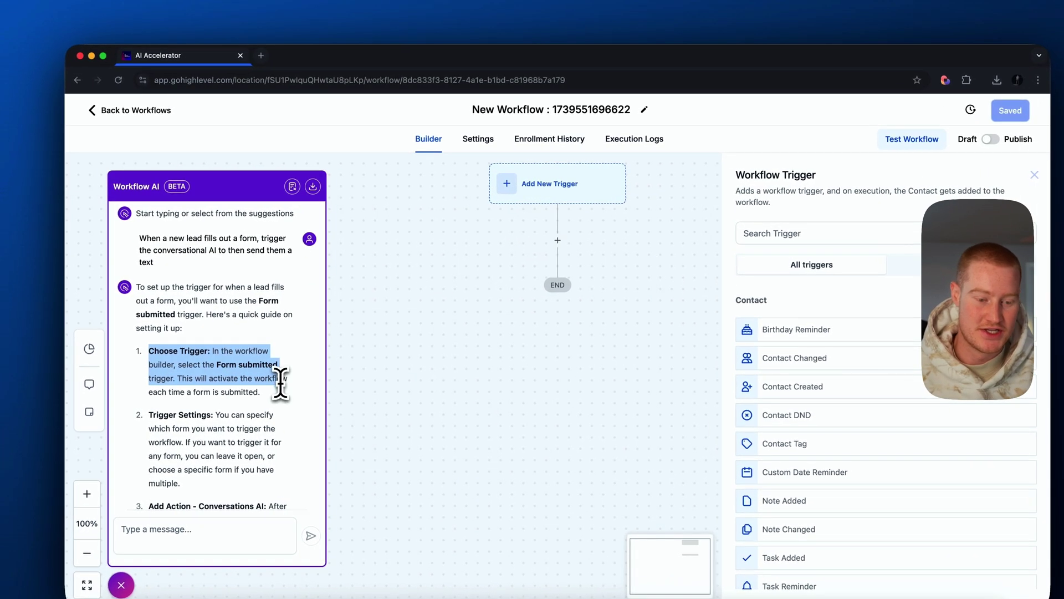
pyautogui.click(241, 370)
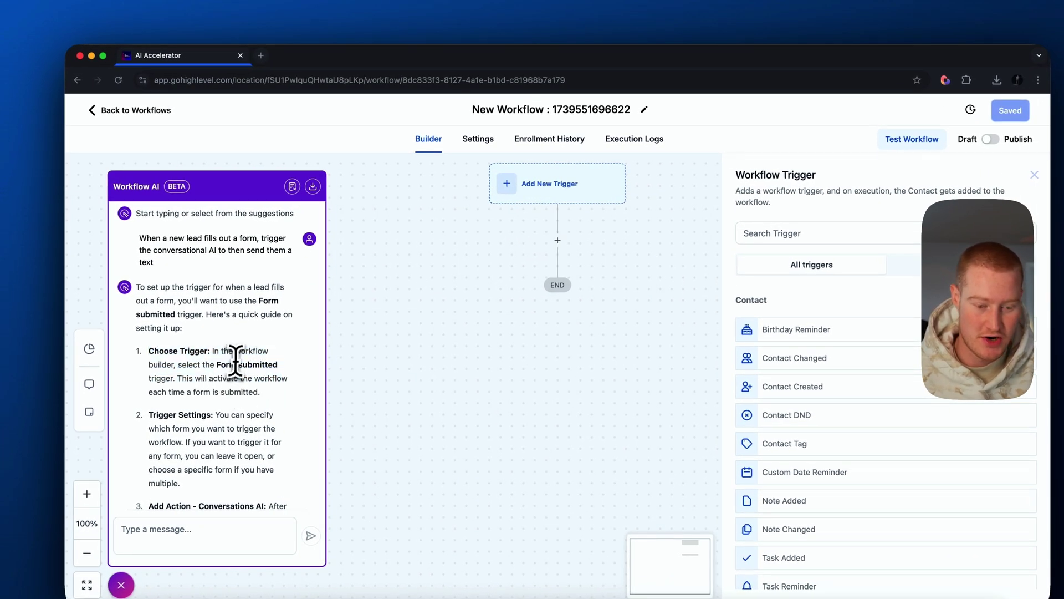
pyautogui.moveTo(216, 365); pyautogui.dragTo(278, 365)
pyautogui.scroll(-2, 303, 377)
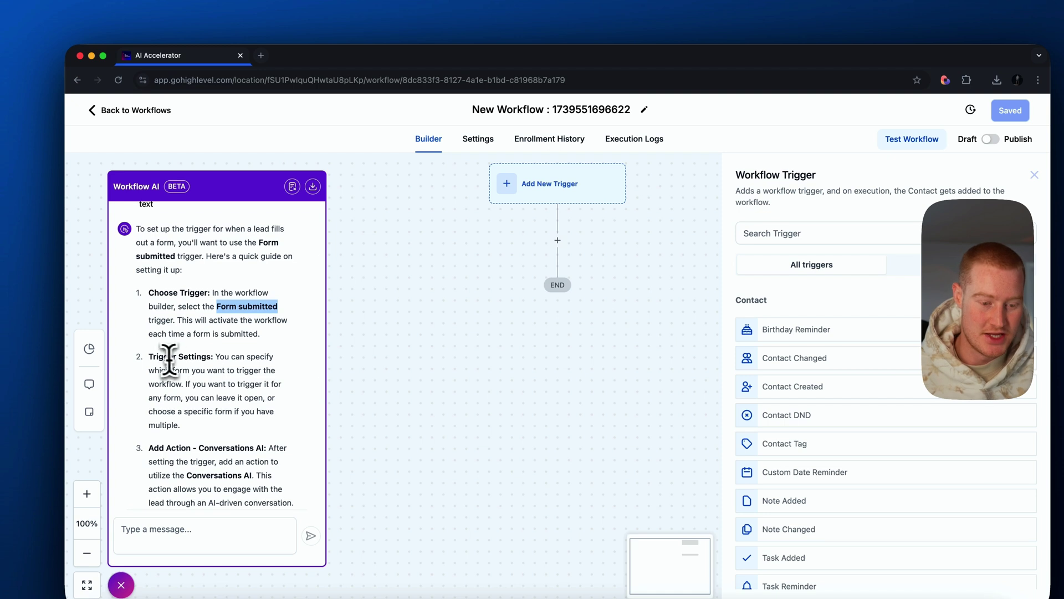
pyautogui.moveTo(148, 359); pyautogui.dragTo(267, 368)
pyautogui.scroll(-3, 206, 361)
pyautogui.scroll(-3, 266, 367)
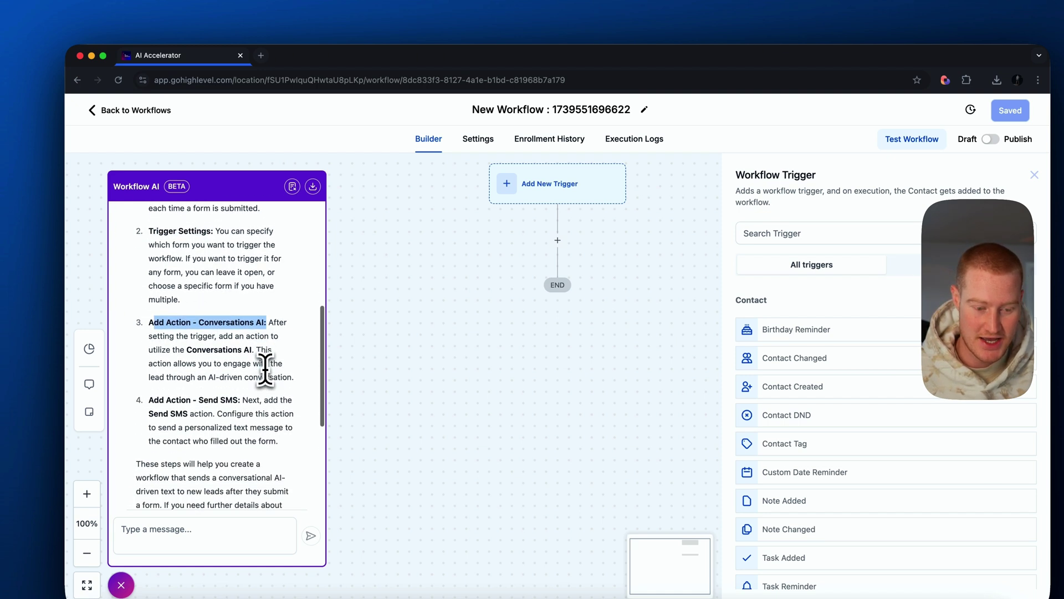
pyautogui.moveTo(199, 360); pyautogui.dragTo(234, 360)
pyautogui.scroll(-5, 237, 361)
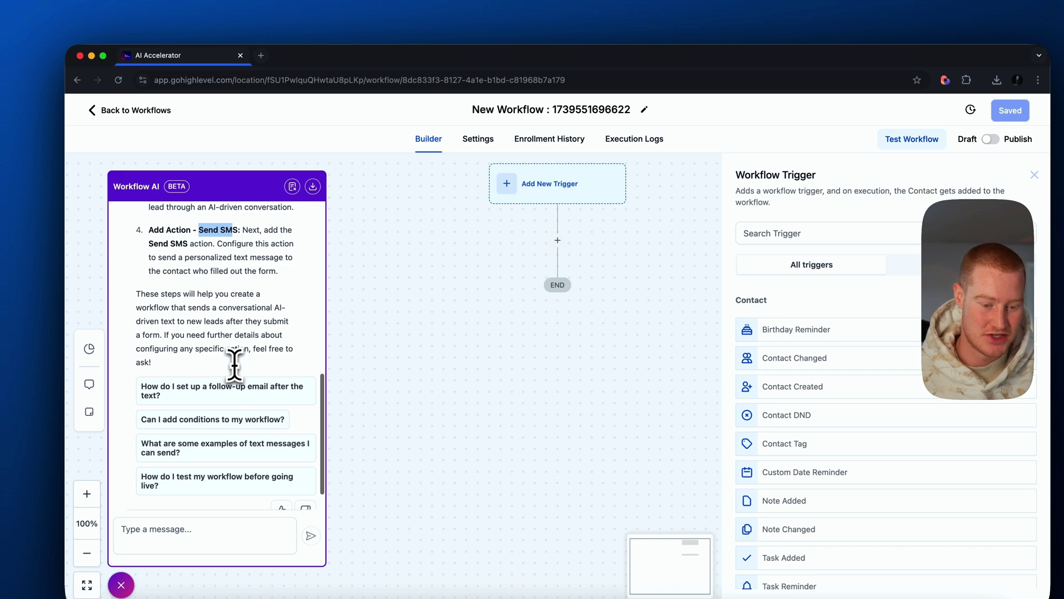
pyautogui.scroll(8, 234, 364)
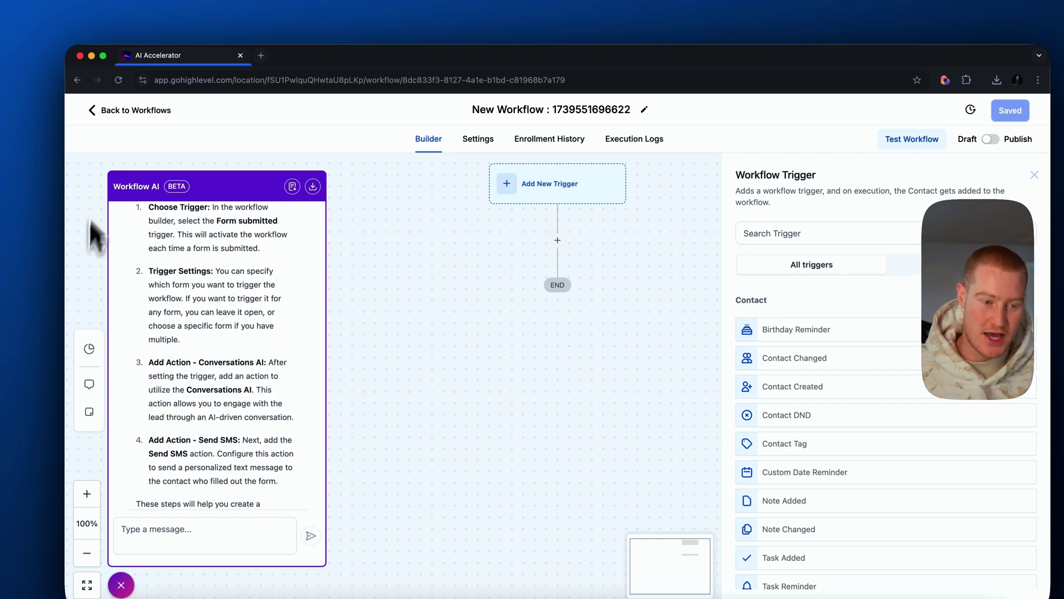
# Leave the workflow builder and open the Conversation AI bot list in the account settings
pyautogui.click(96, 114)
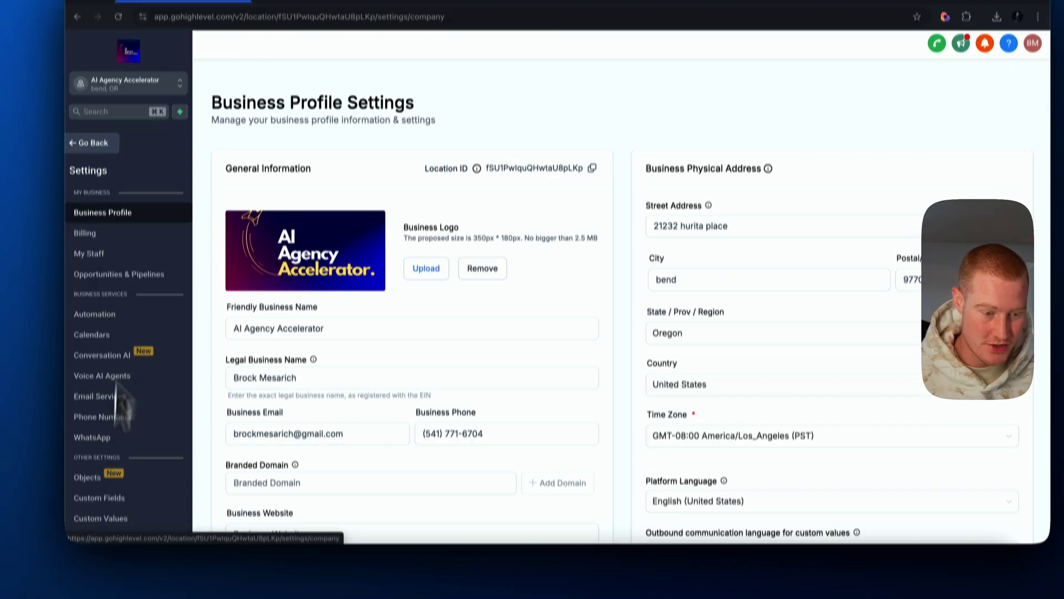
pyautogui.scroll(-2, 136, 271)
pyautogui.click(120, 343)
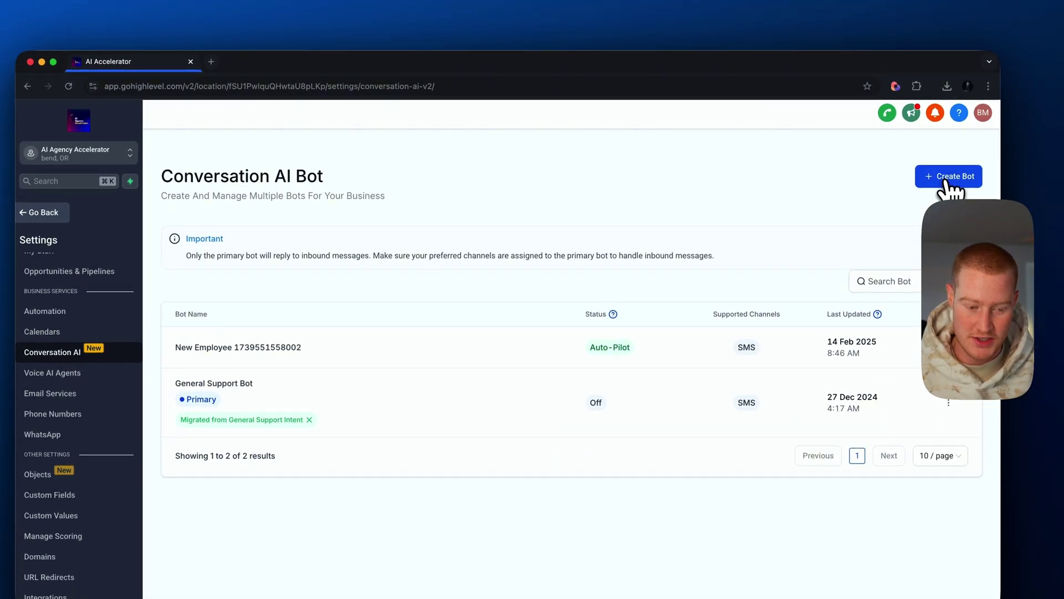
# Create a new Conversation AI bot from the General Q&A template and look over its settings page
pyautogui.click(949, 176)
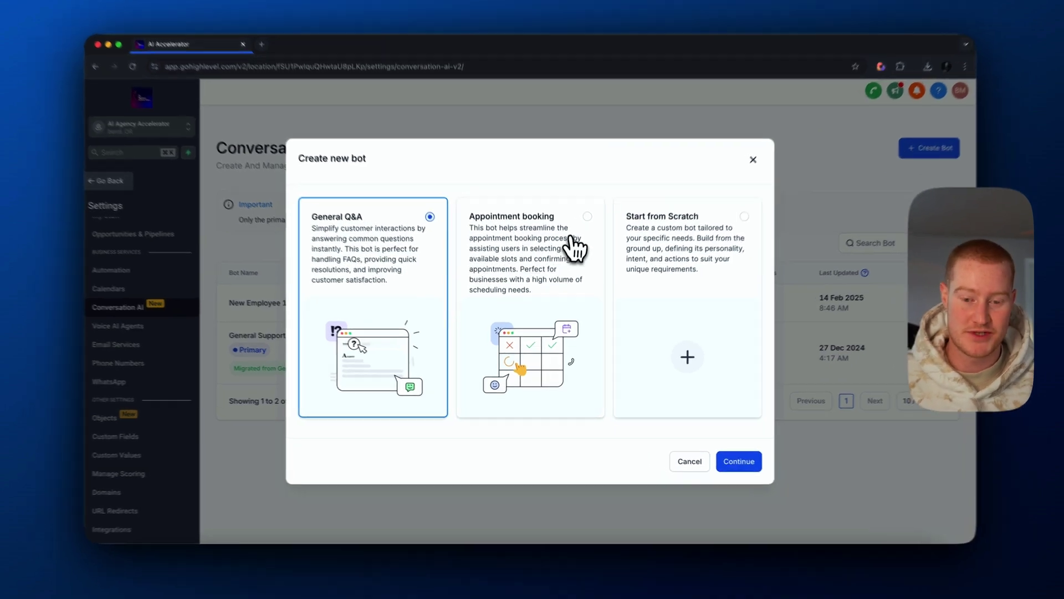
pyautogui.click(560, 261)
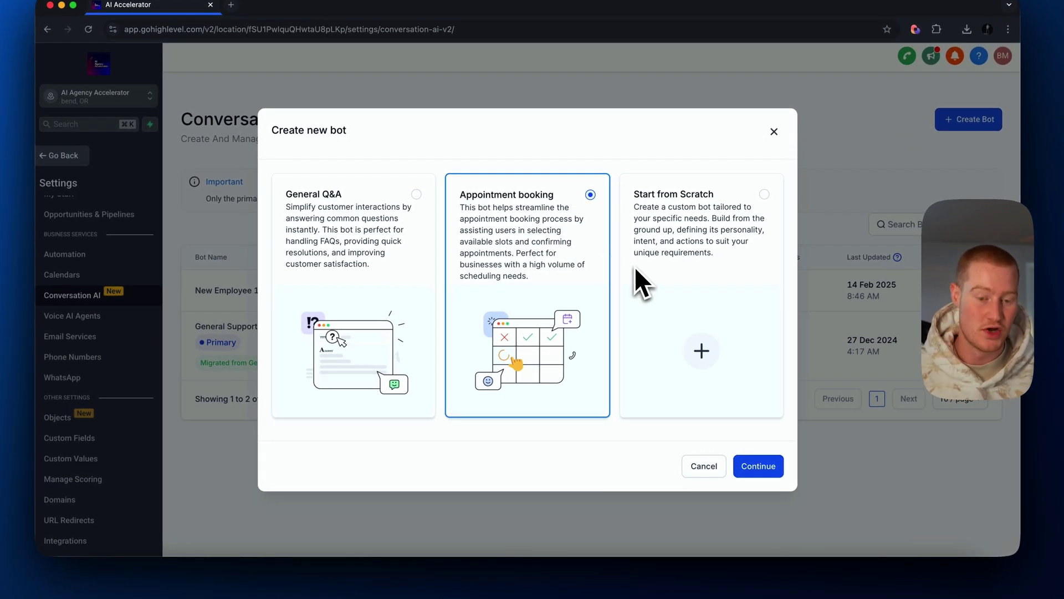
pyautogui.click(390, 238)
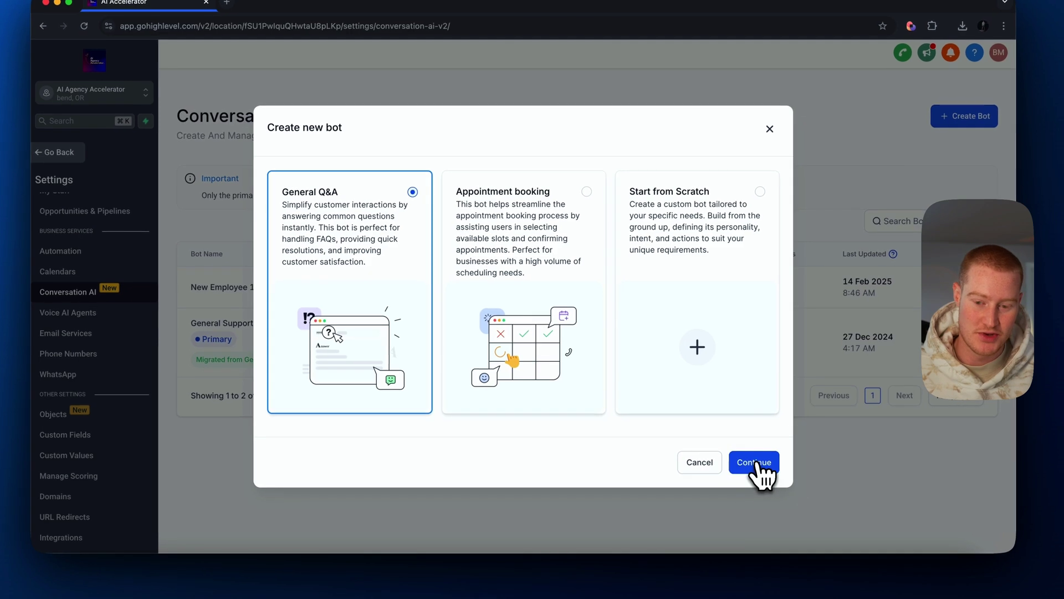
pyautogui.click(754, 463)
pyautogui.scroll(-5, 482, 266)
pyautogui.scroll(5, 491, 278)
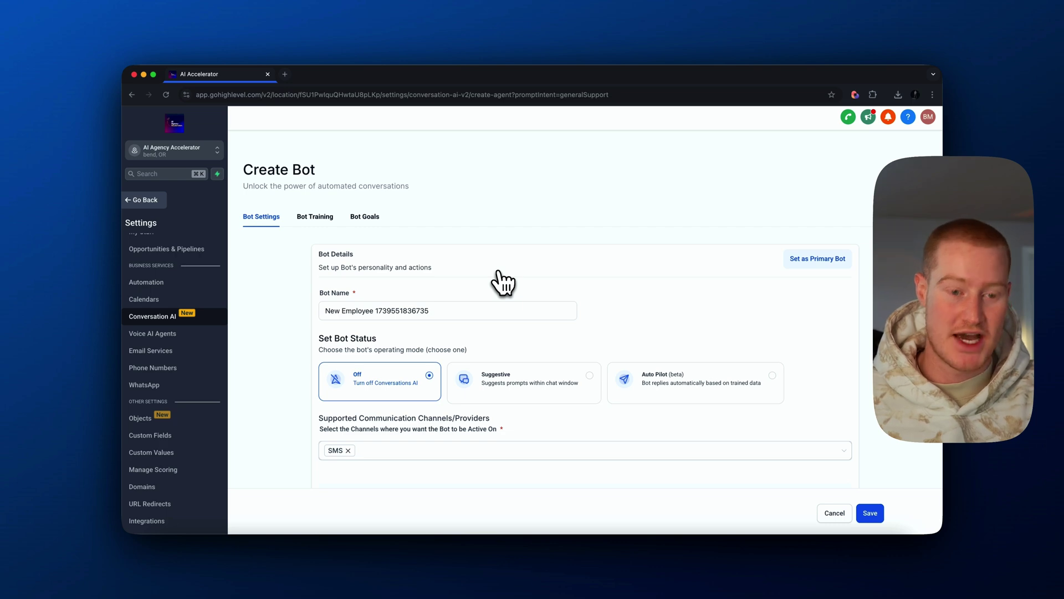
# Name the bot "QA Agent" and set its status to Auto Pilot
pyautogui.doubleClick(404, 311)
pyautogui.press('super+a')
pyautogui.press('BackSpace')
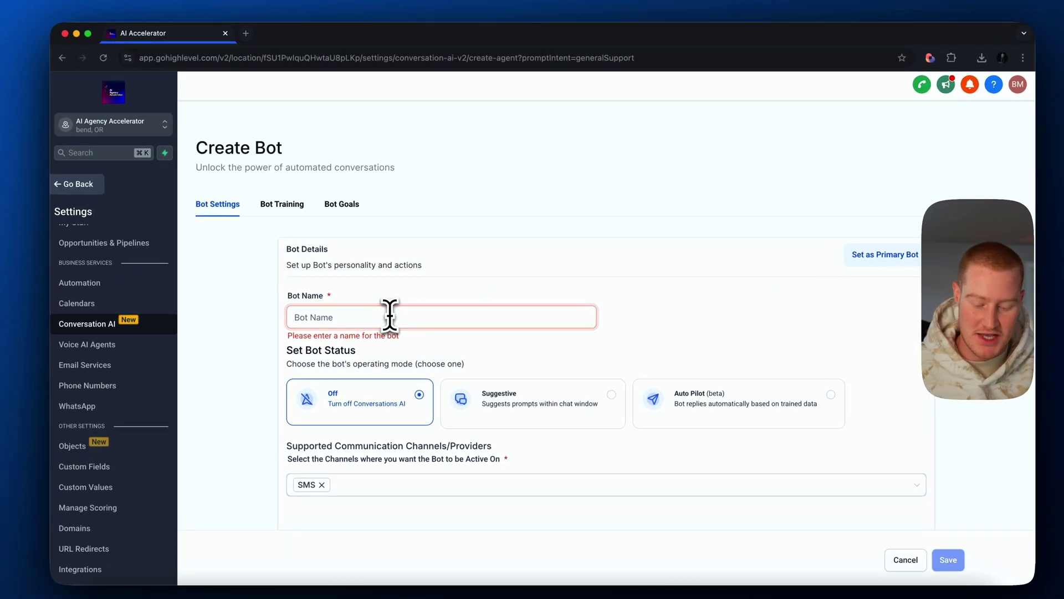
pyautogui.write('Q&Q')
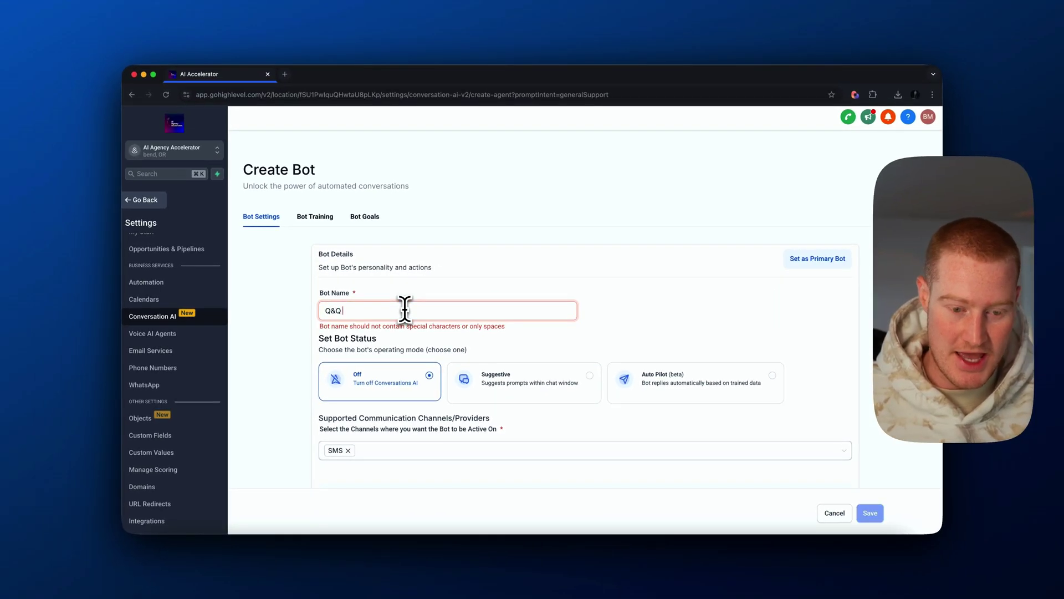
pyautogui.press('super+a')
pyautogui.press('BackSpace')
pyautogui.write('QA')
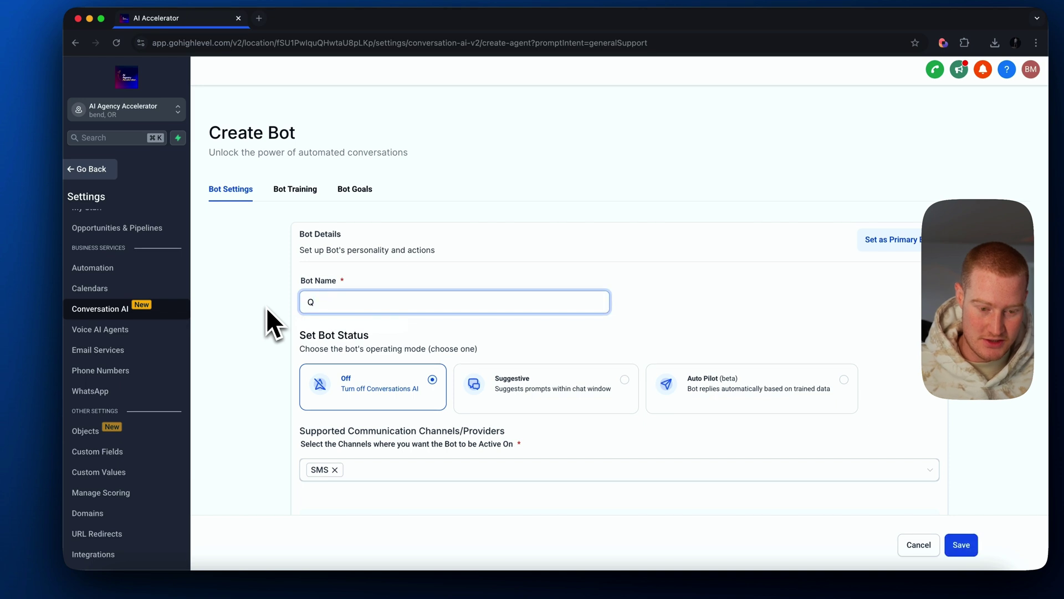
pyautogui.write(' Agent')
pyautogui.scroll(-3, 473, 316)
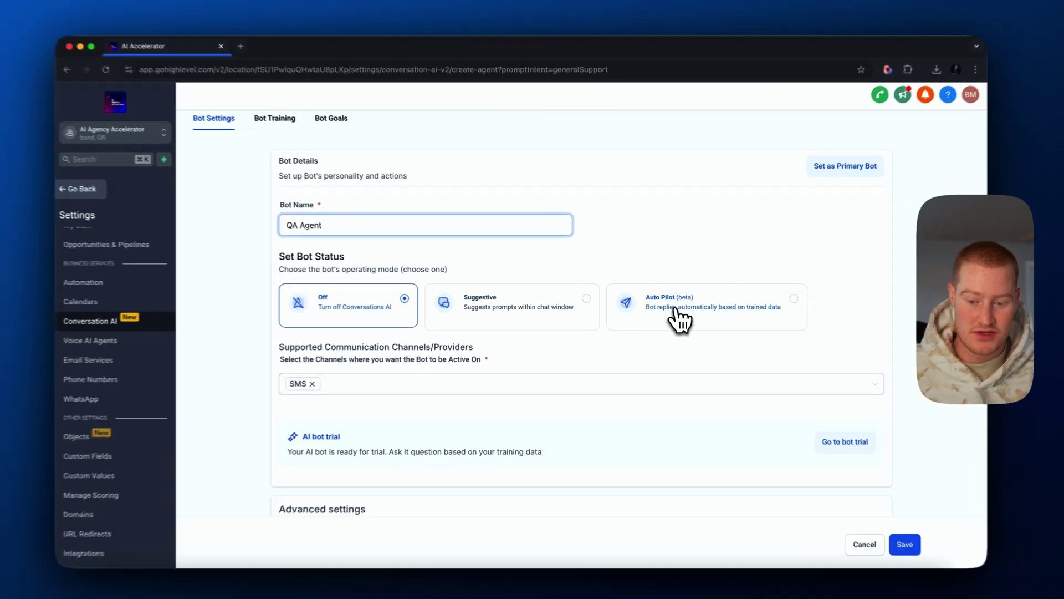
pyautogui.click(673, 310)
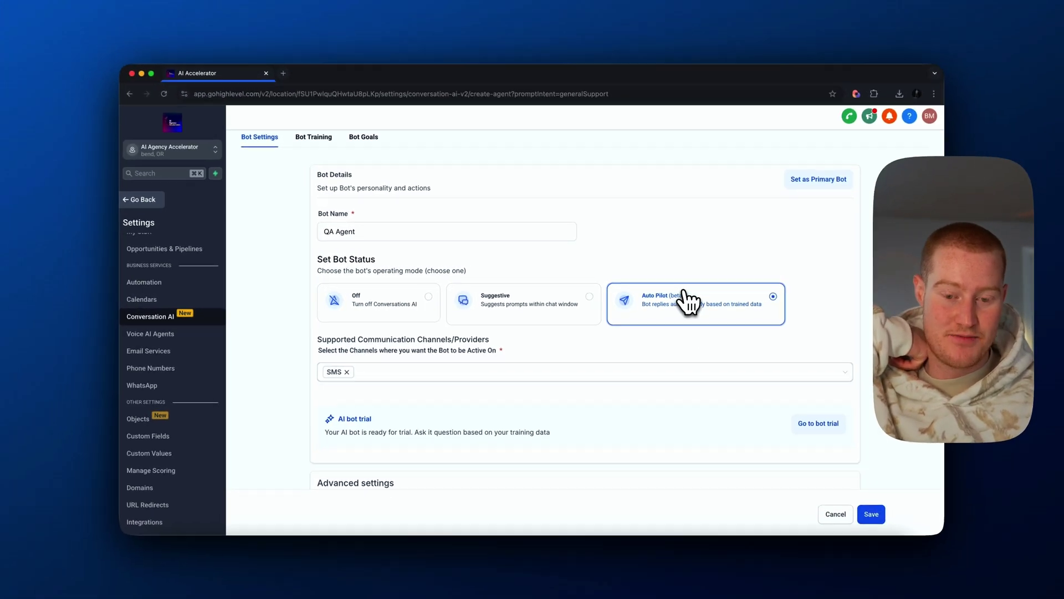
# Set the bot's business name to "Bend Electrical" in the advanced settings and save the bot
pyautogui.scroll(-10, 697, 319)
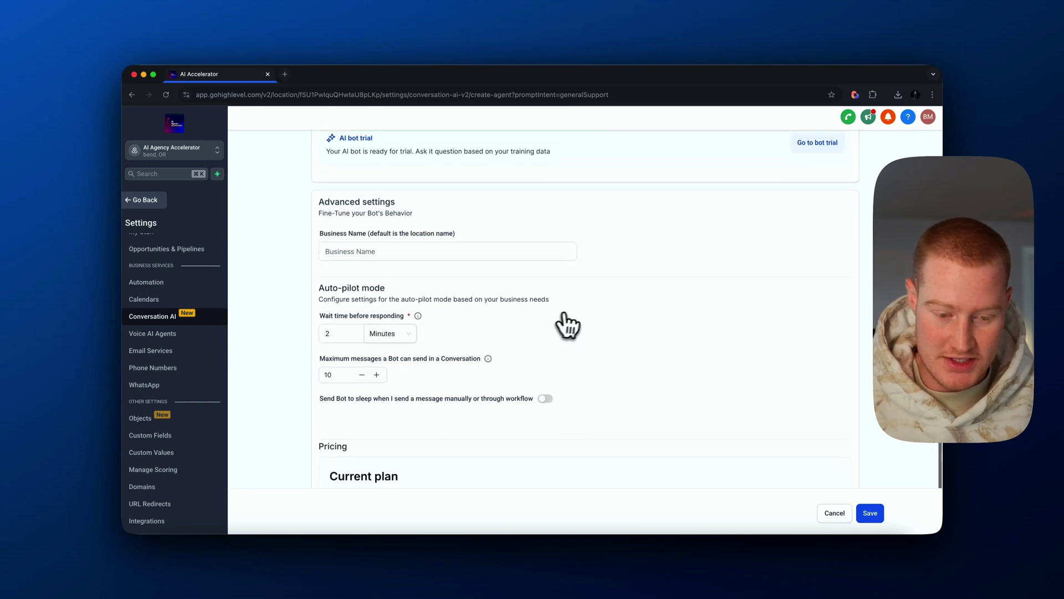
pyautogui.click(395, 240)
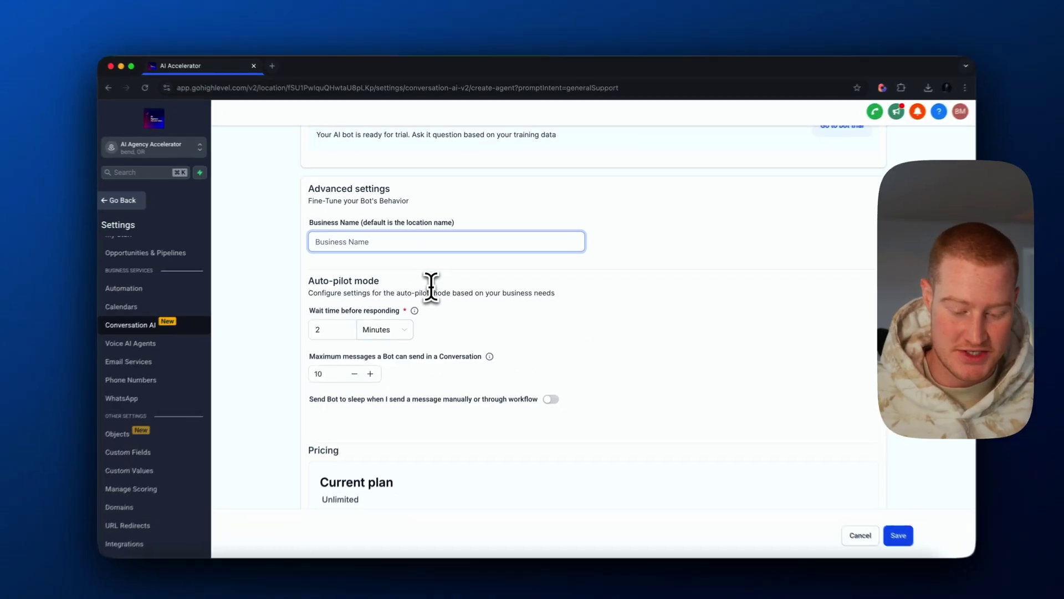
pyautogui.write('Bend El')
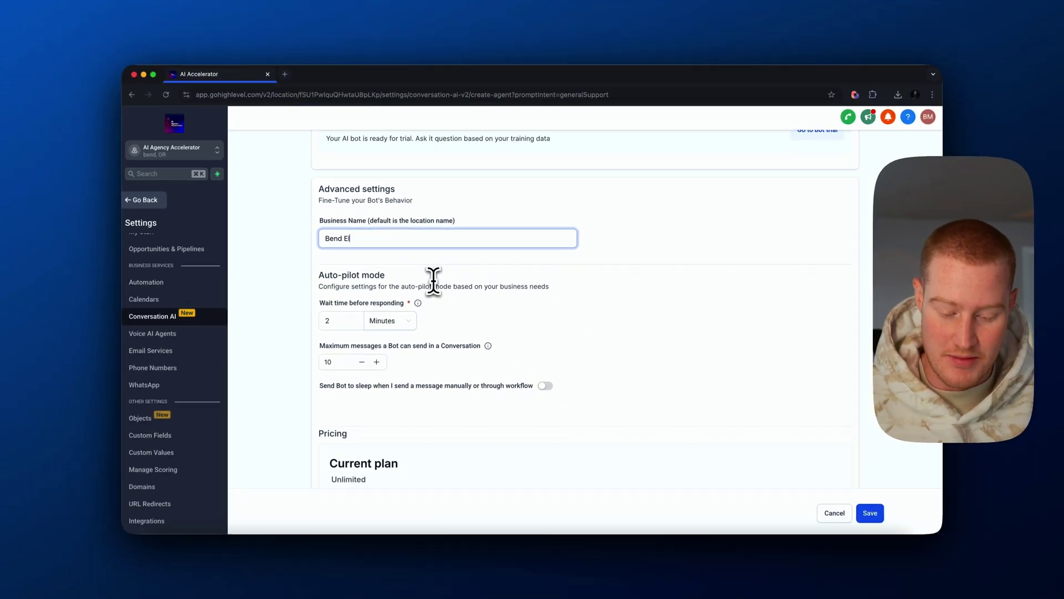
pyautogui.write('ectrical')
pyautogui.scroll(-3, 427, 280)
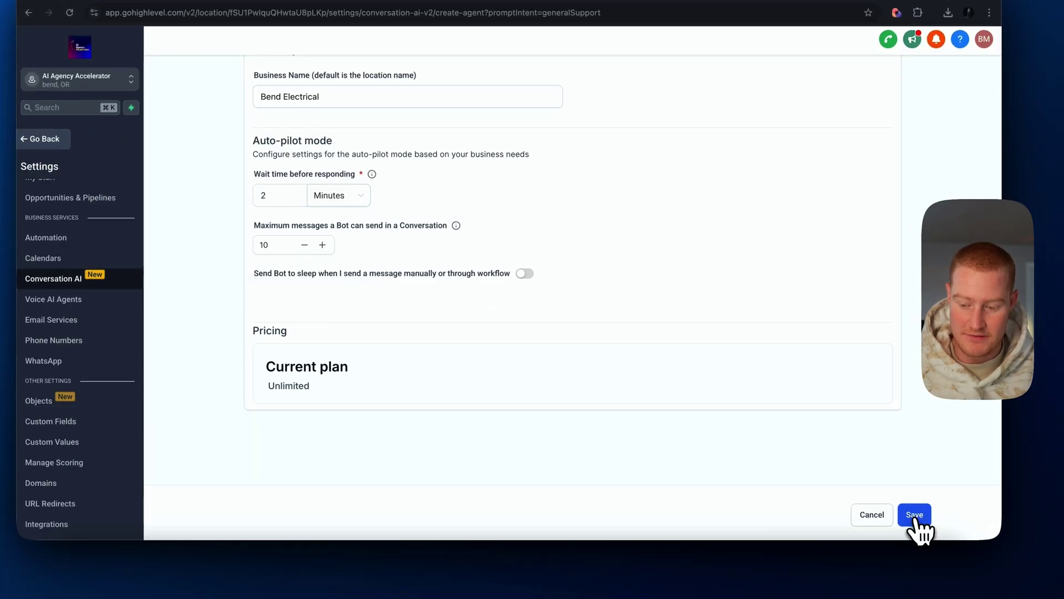
pyautogui.click(915, 514)
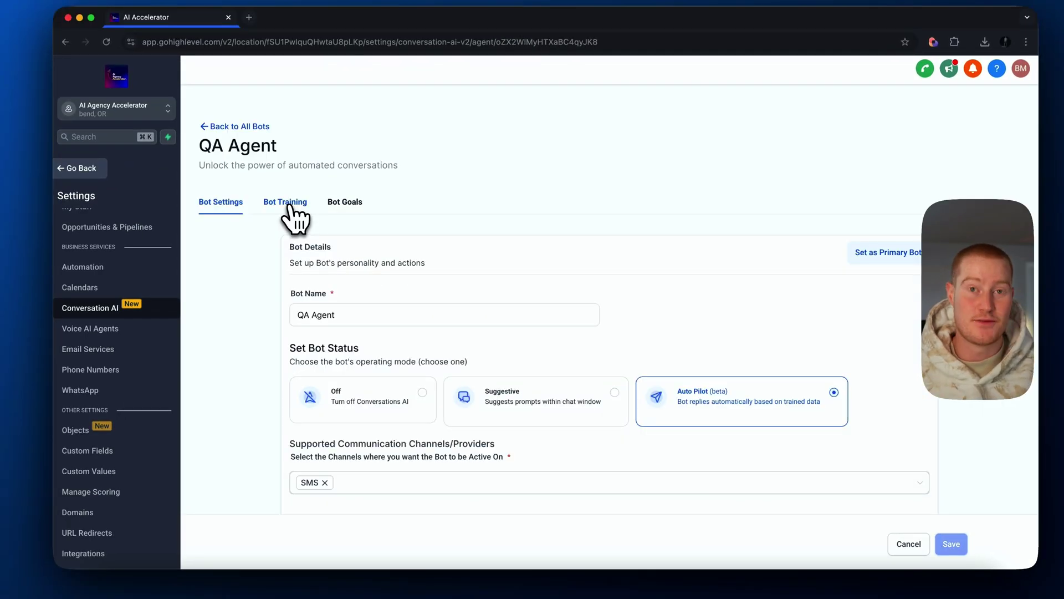
pyautogui.click(287, 204)
pyautogui.click(299, 313)
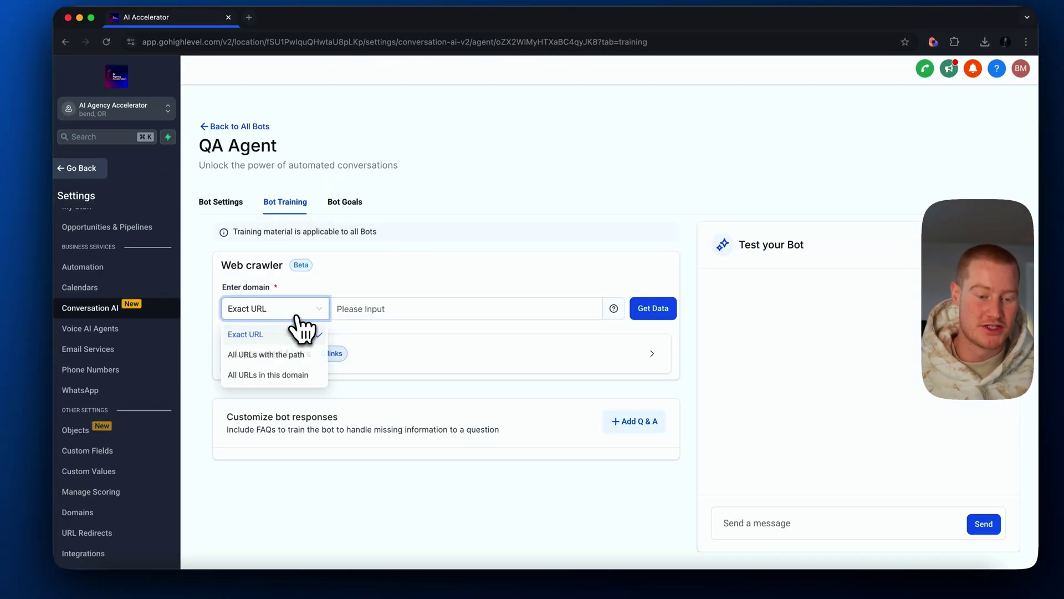
pyautogui.click(388, 312)
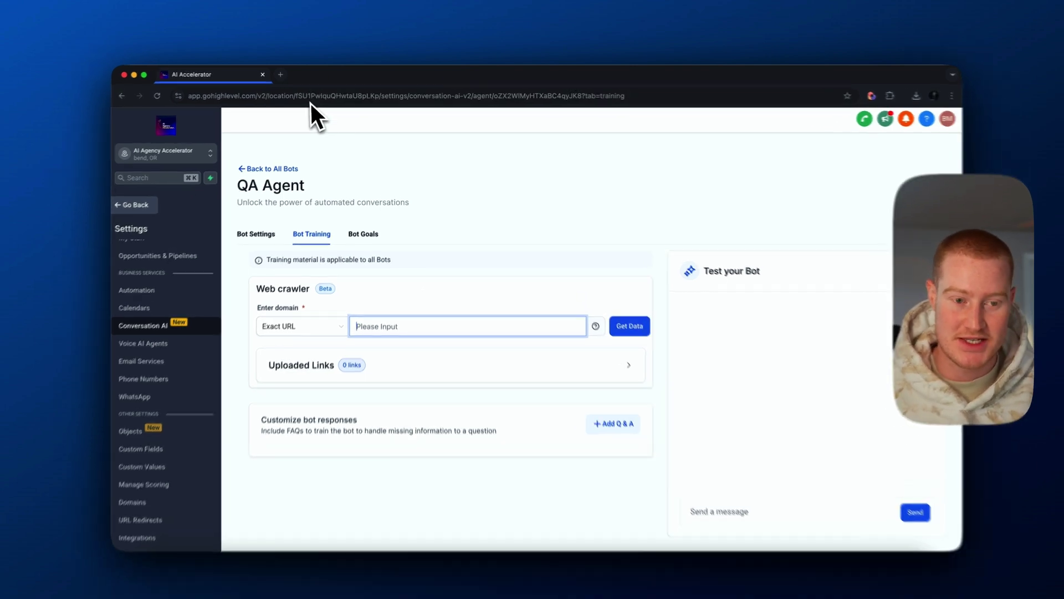
pyautogui.click(315, 94)
pyautogui.press('super+c')
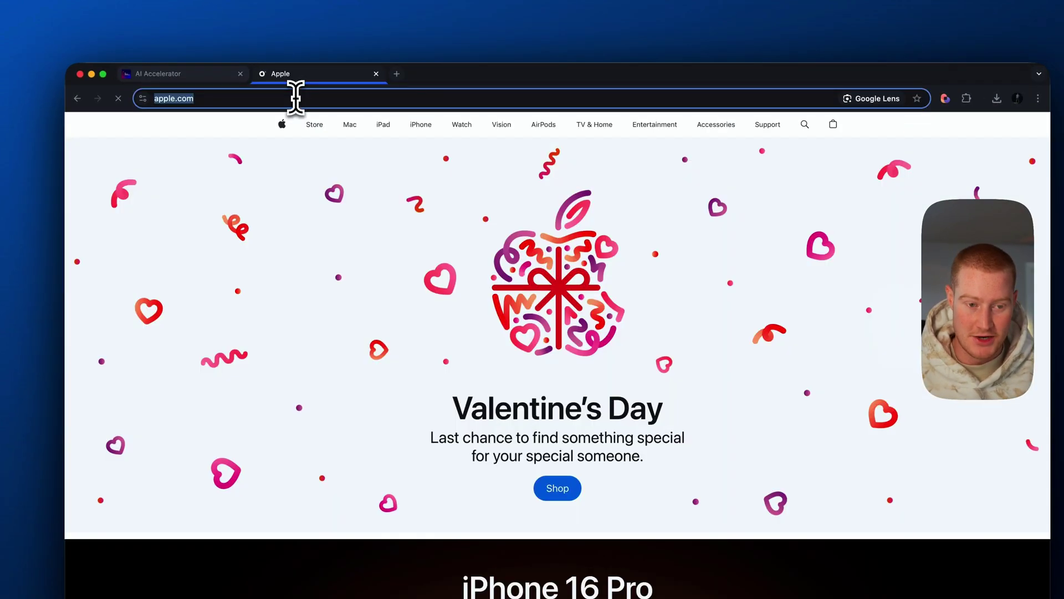
pyautogui.click(191, 75)
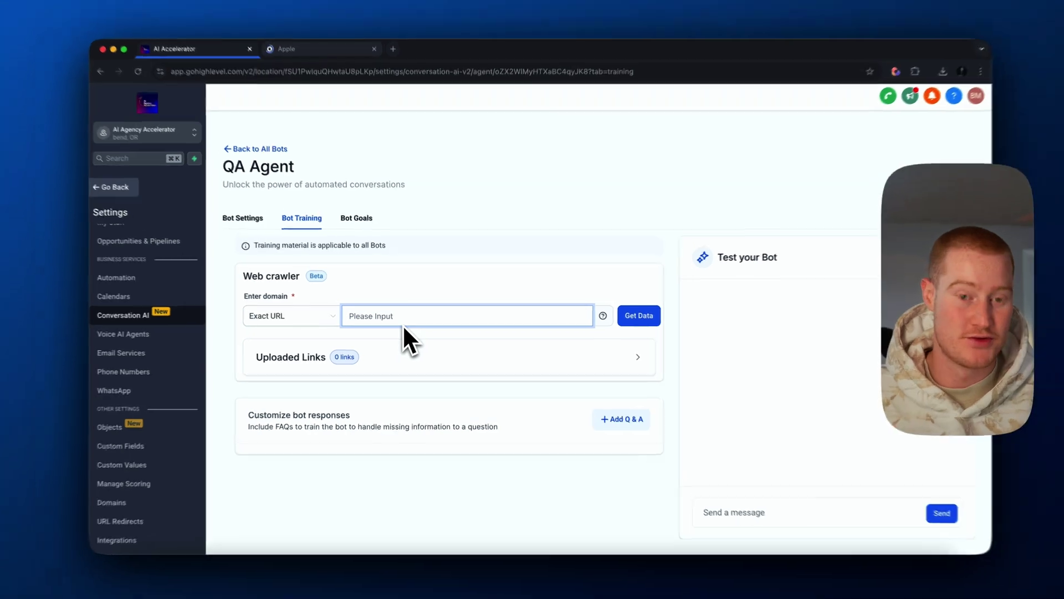
pyautogui.press('super+v')
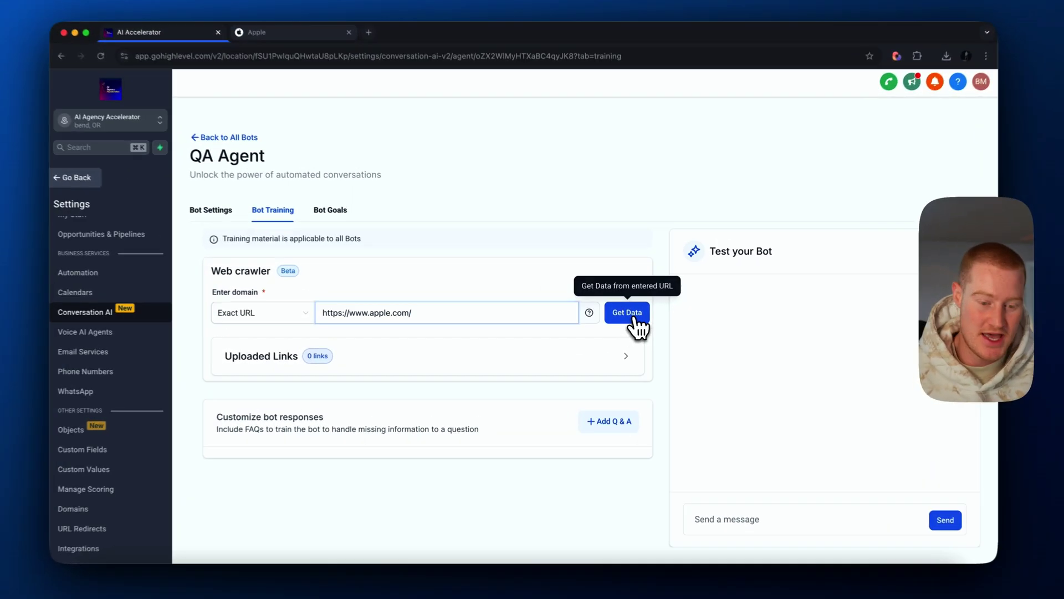
pyautogui.click(622, 317)
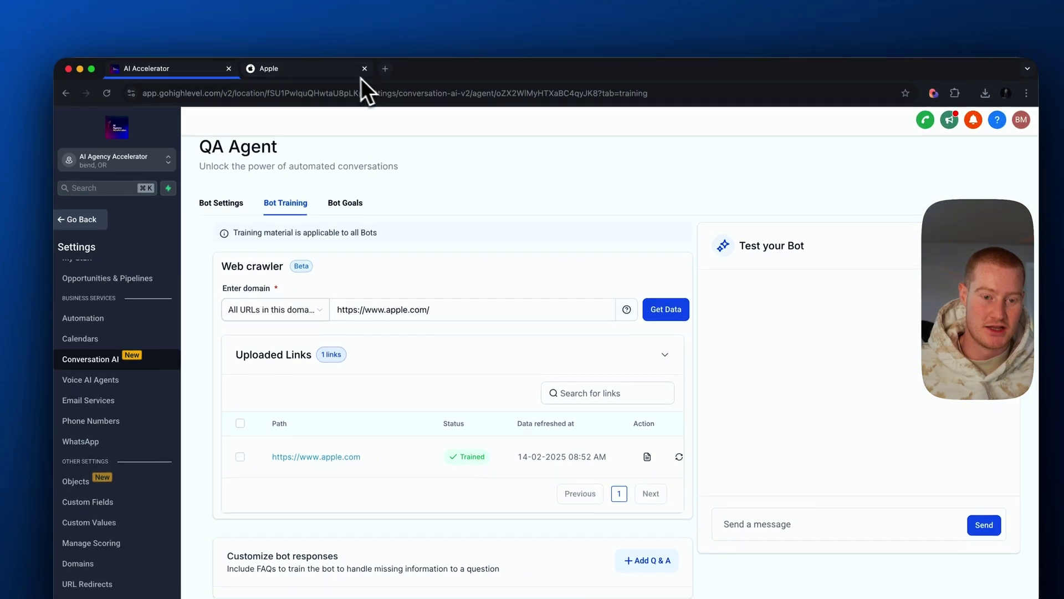
# Crawl all URLs in the apple.com domain, train the bot on pages from the crawl, and check the uploaded links' status
pyautogui.click(333, 24)
pyautogui.click(216, 69)
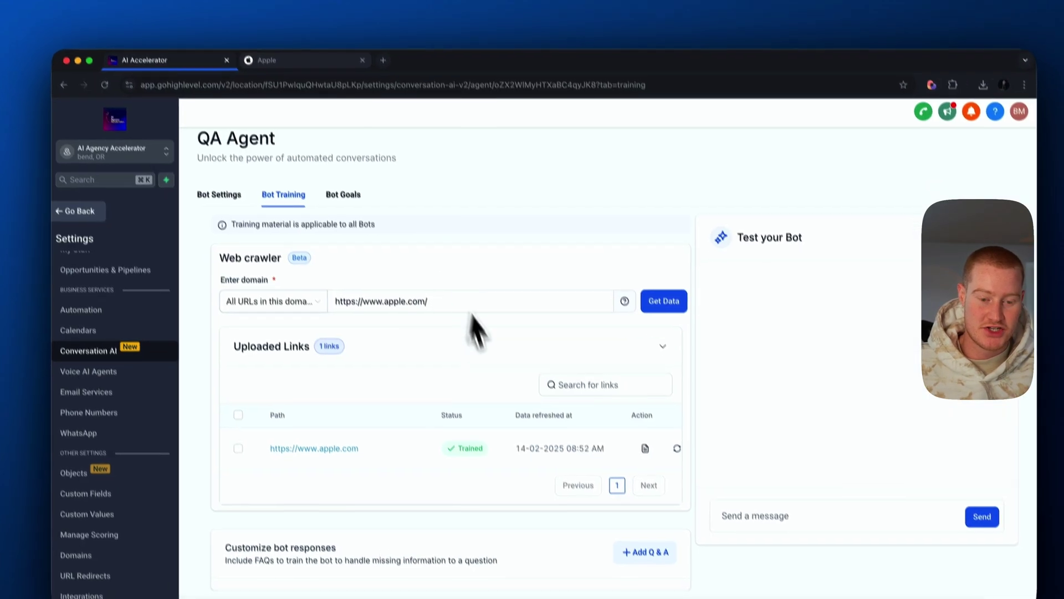
pyautogui.click(662, 270)
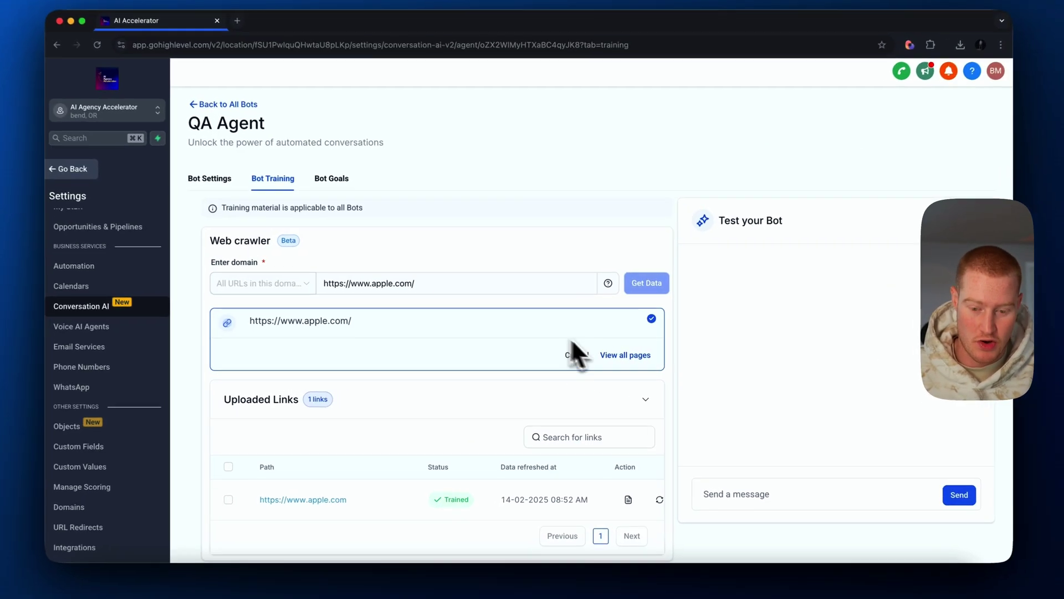
pyautogui.click(616, 360)
pyautogui.scroll(-15, 471, 327)
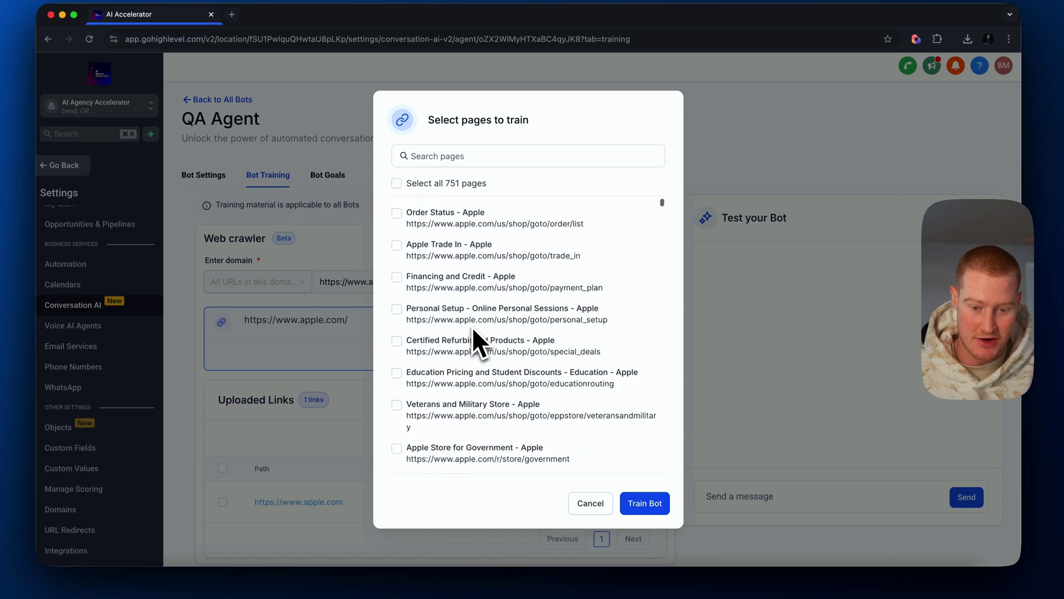
pyautogui.moveTo(662, 218); pyautogui.dragTo(576, 487)
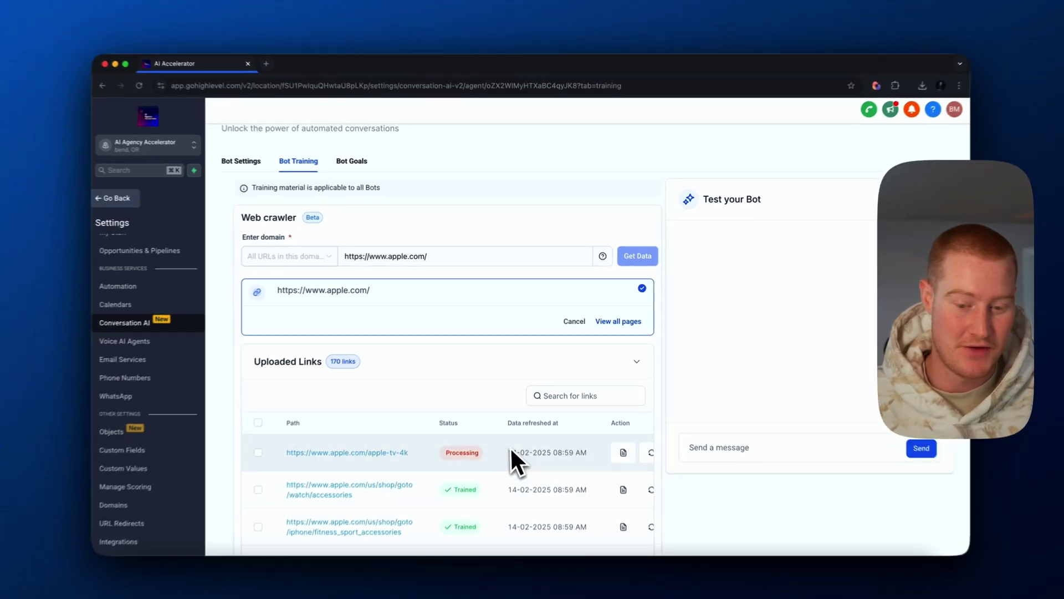
pyautogui.scroll(-5, 521, 488)
pyautogui.scroll(-5, 528, 428)
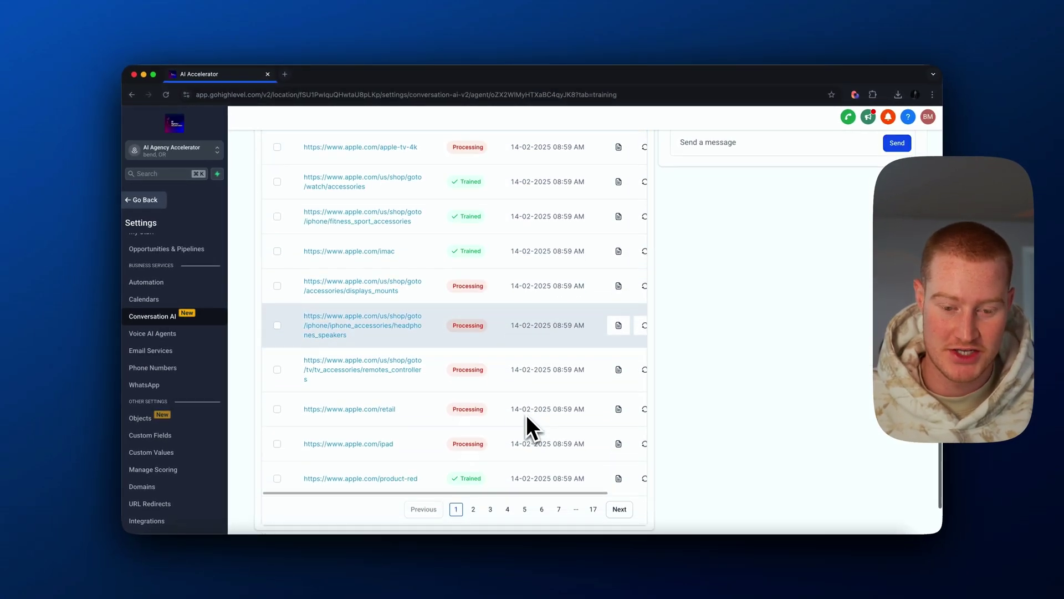
pyautogui.scroll(5, 540, 392)
pyautogui.scroll(2, 541, 370)
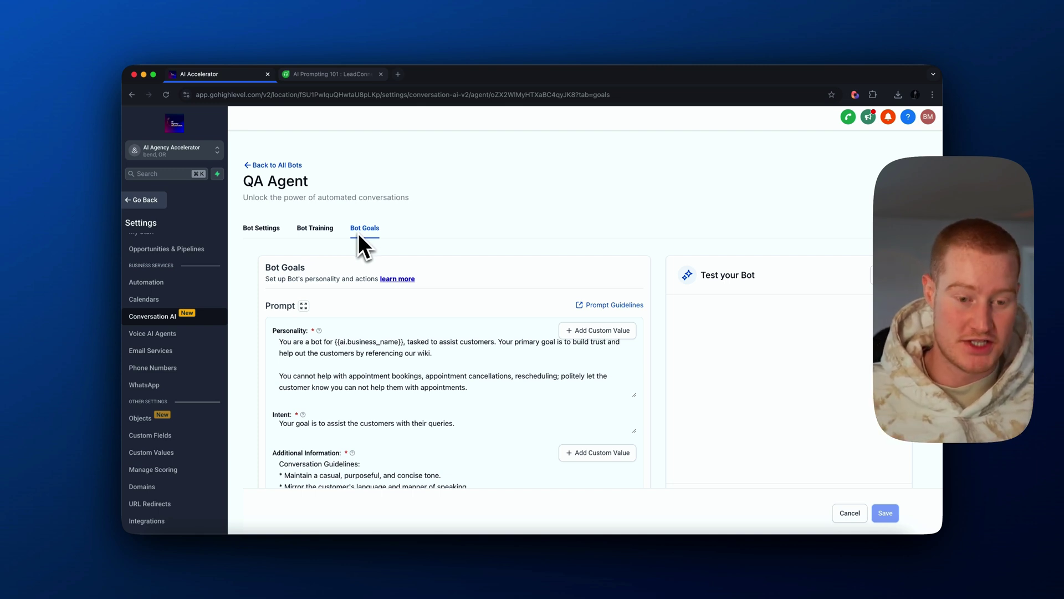
# Read the prompt guidelines article "AI Prompting 101" linked from the bot's goals, and return to the bot
pyautogui.scroll(-3, 403, 246)
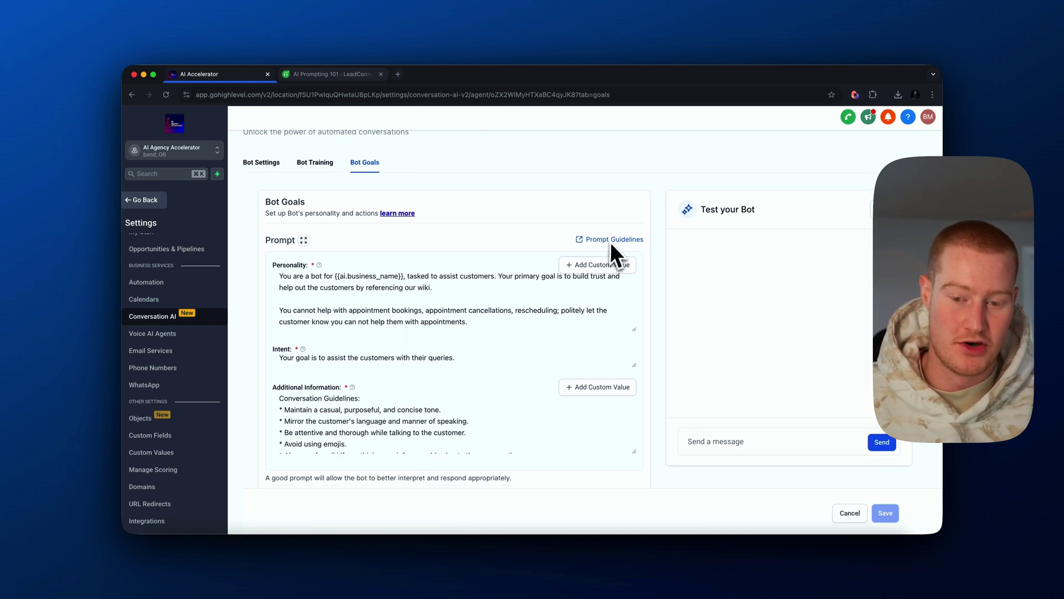
pyautogui.click(610, 239)
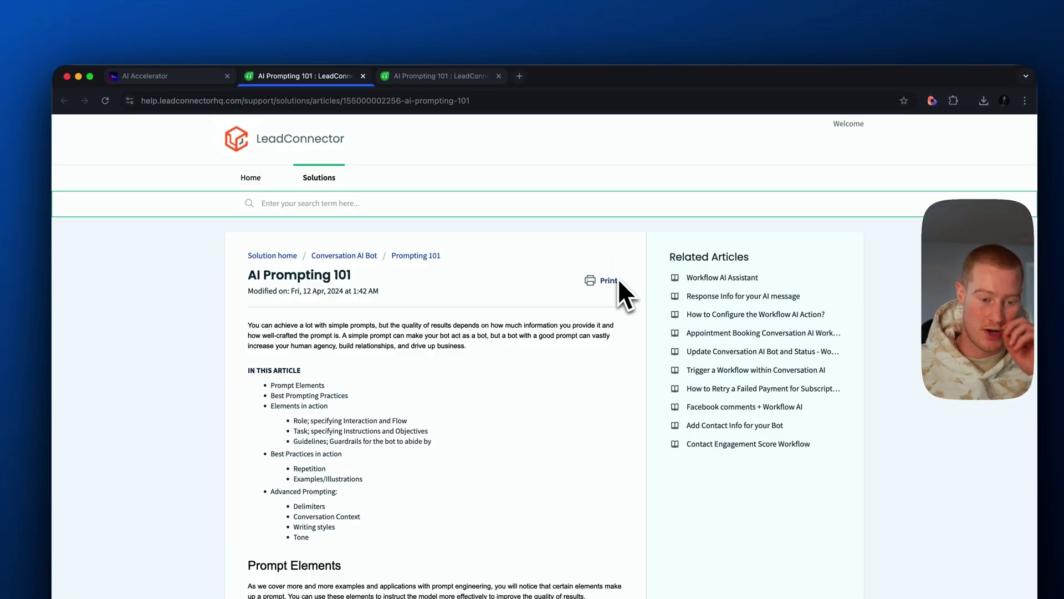
pyautogui.moveTo(249, 275); pyautogui.dragTo(403, 274)
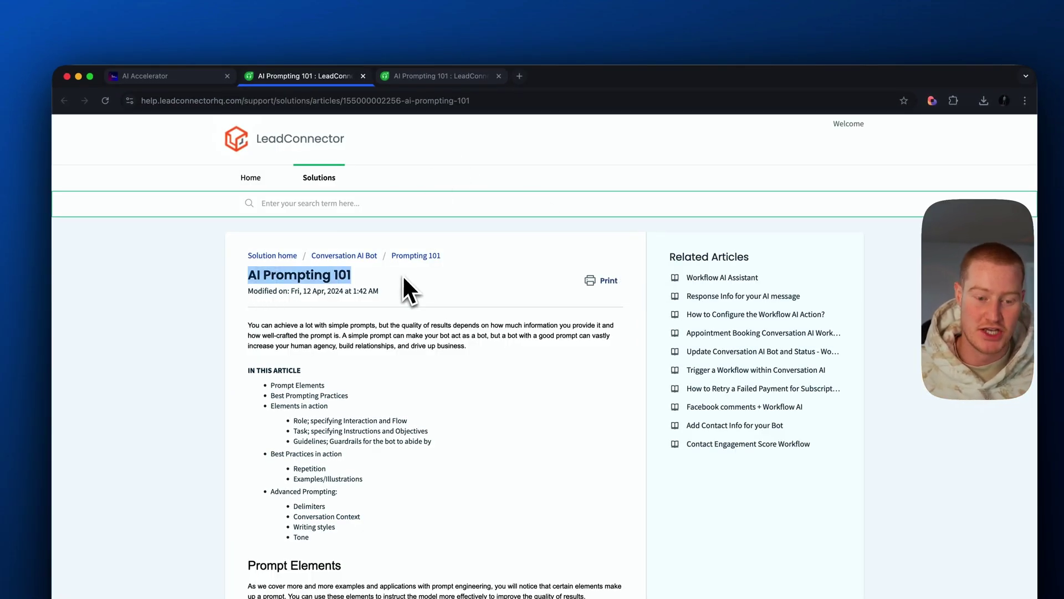
pyautogui.click(402, 274)
pyautogui.moveTo(248, 276); pyautogui.dragTo(382, 299)
pyautogui.scroll(-10, 383, 300)
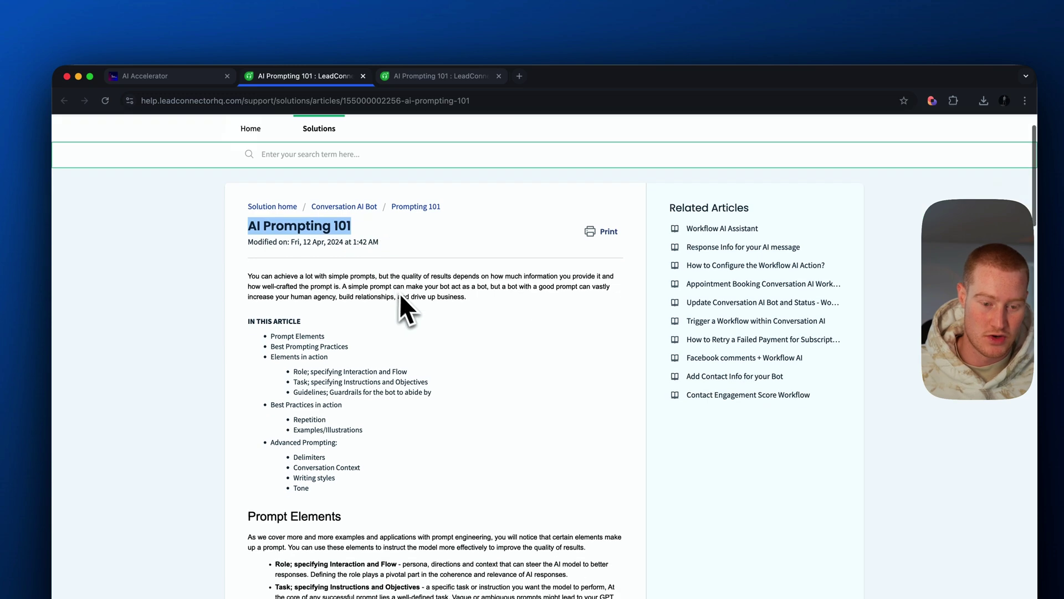
pyautogui.scroll(-15, 306, 288)
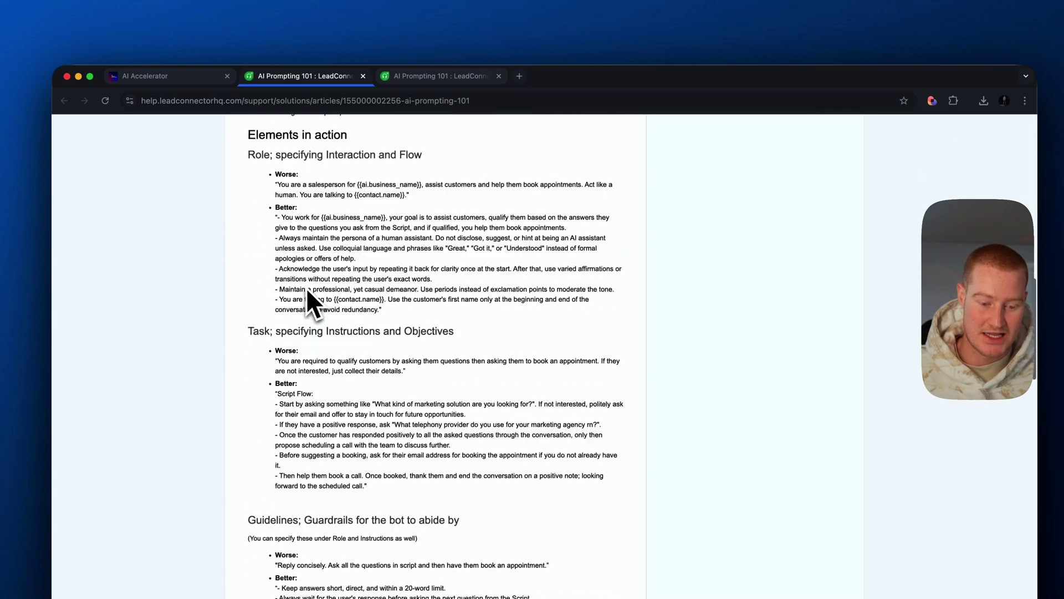
pyautogui.click(182, 75)
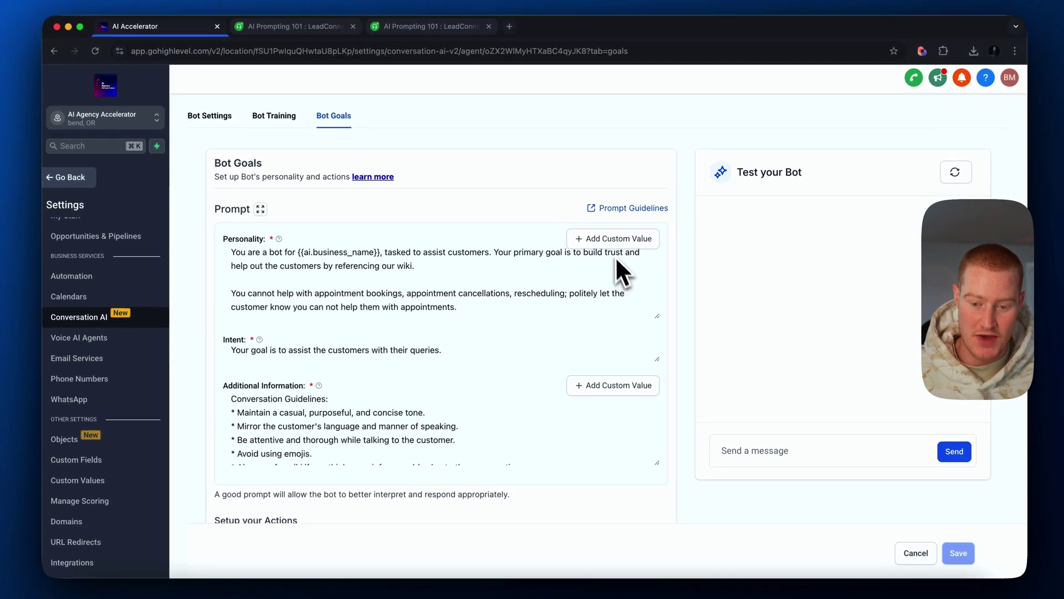
# Browse the custom values available for the Personality prompt, including the Appointment category, without inserting any
pyautogui.click(632, 306)
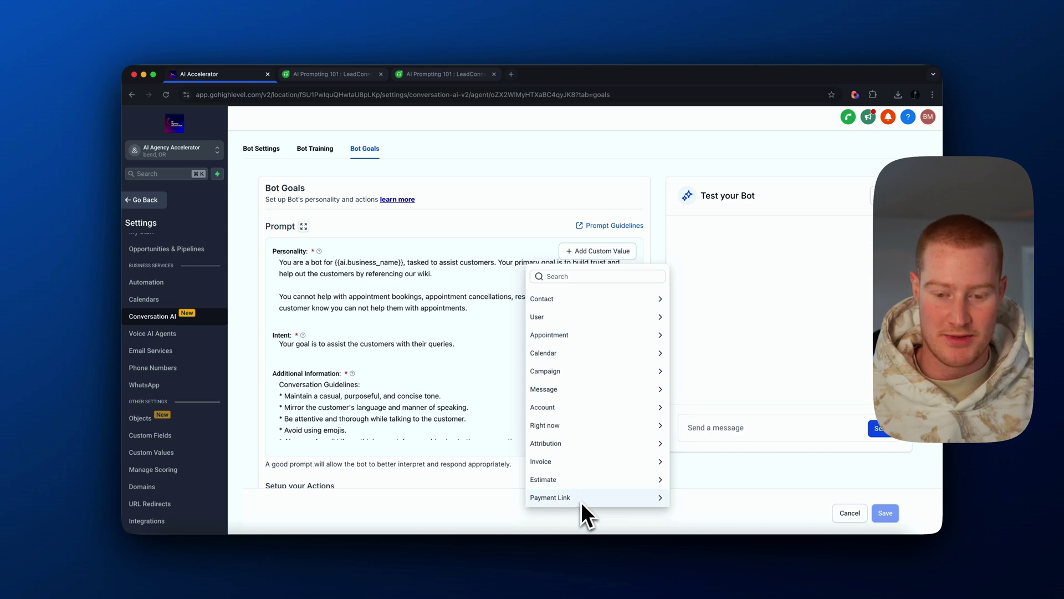
pyautogui.click(574, 335)
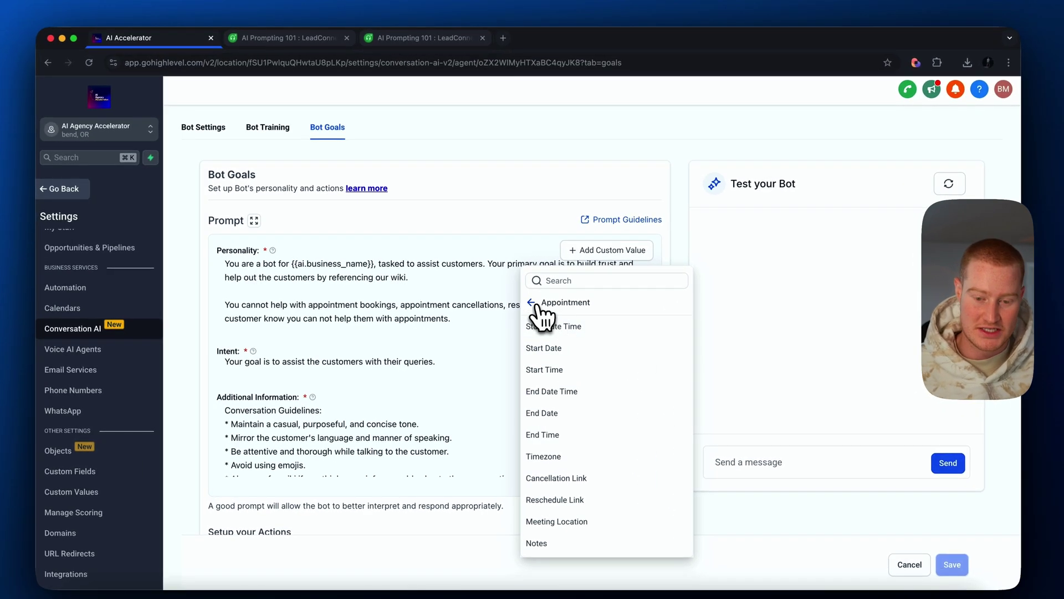
pyautogui.click(541, 321)
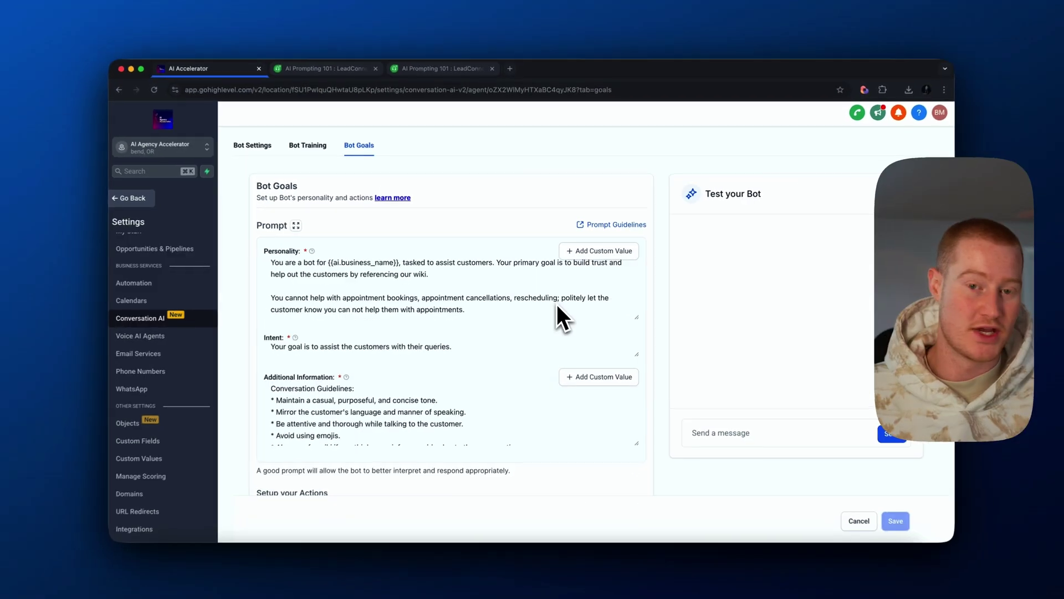
# Examine the bot's available actions, including the Appointment Booking options, and close that action's settings without adding it
pyautogui.scroll(-3, 545, 323)
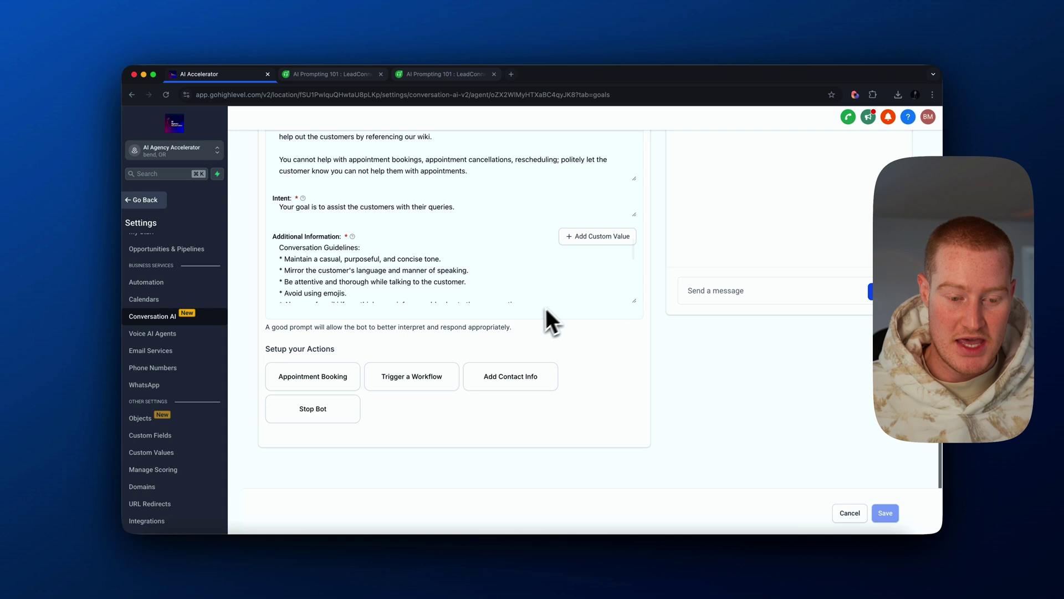
pyautogui.scroll(-1, 546, 309)
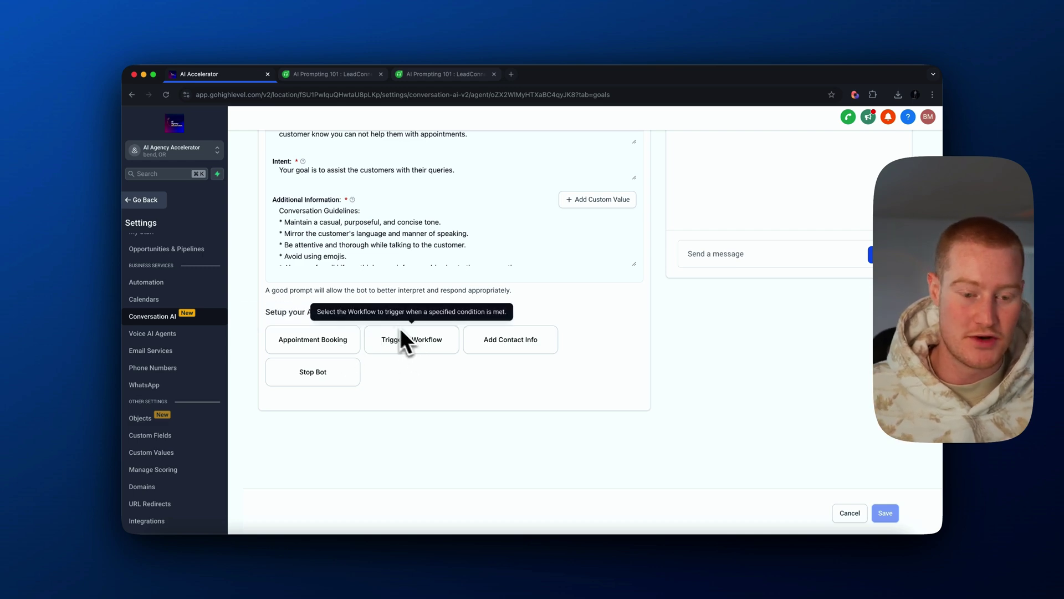
pyautogui.click(330, 340)
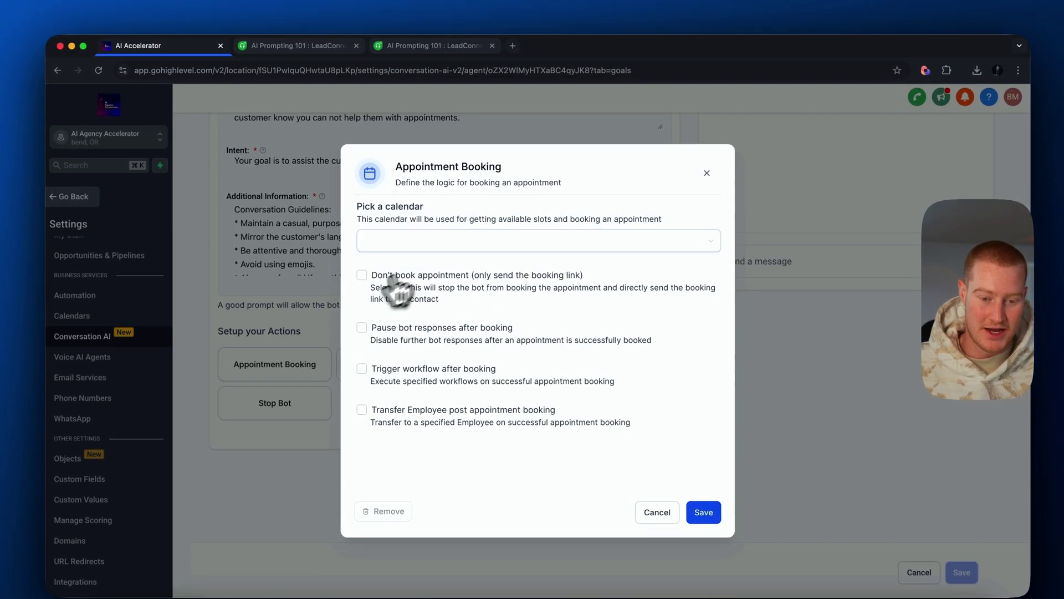
pyautogui.click(706, 173)
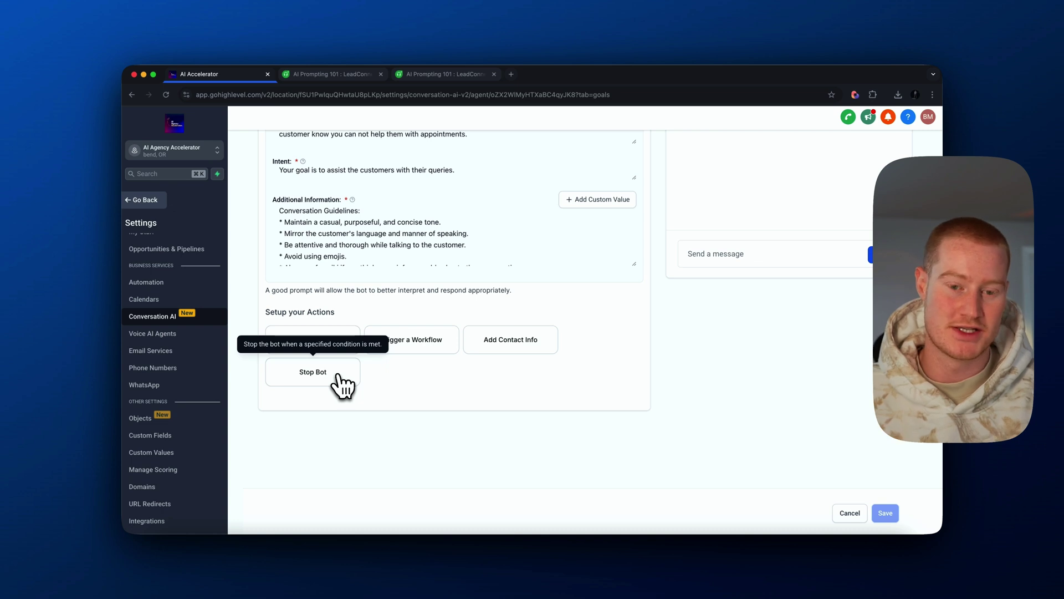
pyautogui.scroll(5, 405, 388)
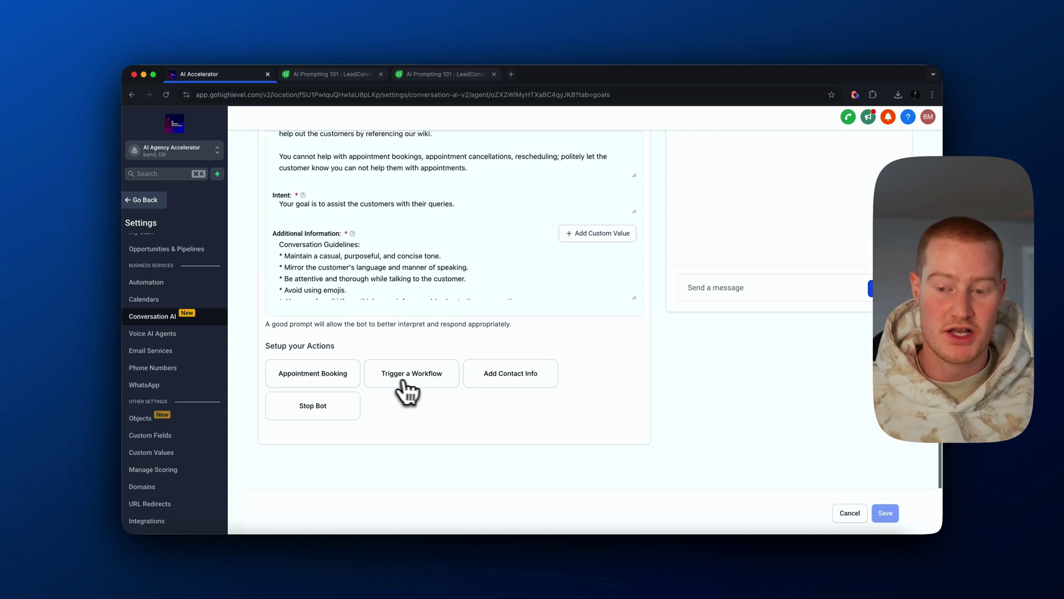
pyautogui.scroll(-1, 475, 289)
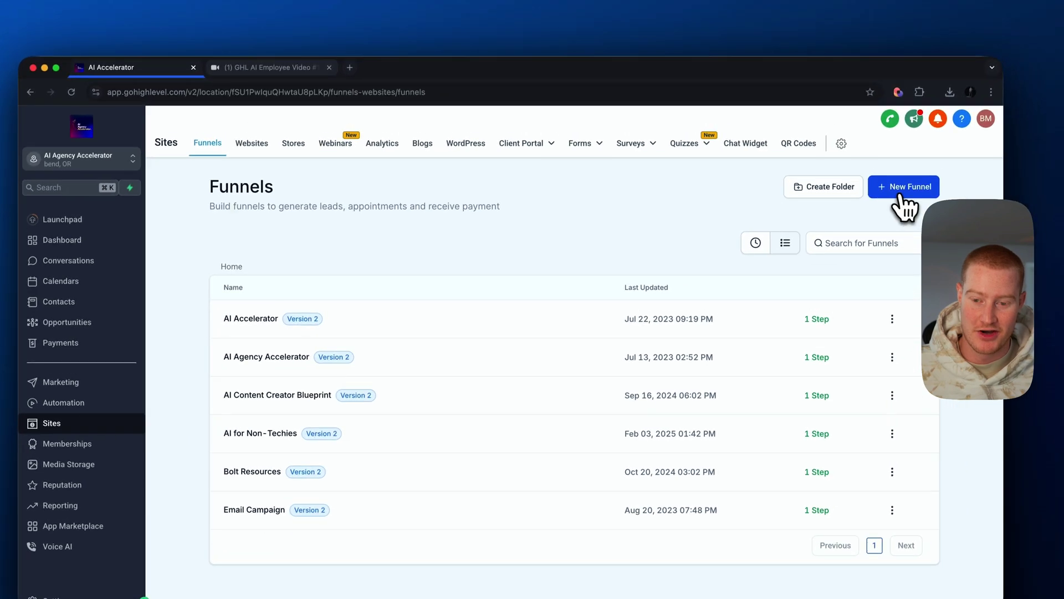
# Start creating a new funnel with the Funnel AI option
pyautogui.click(904, 189)
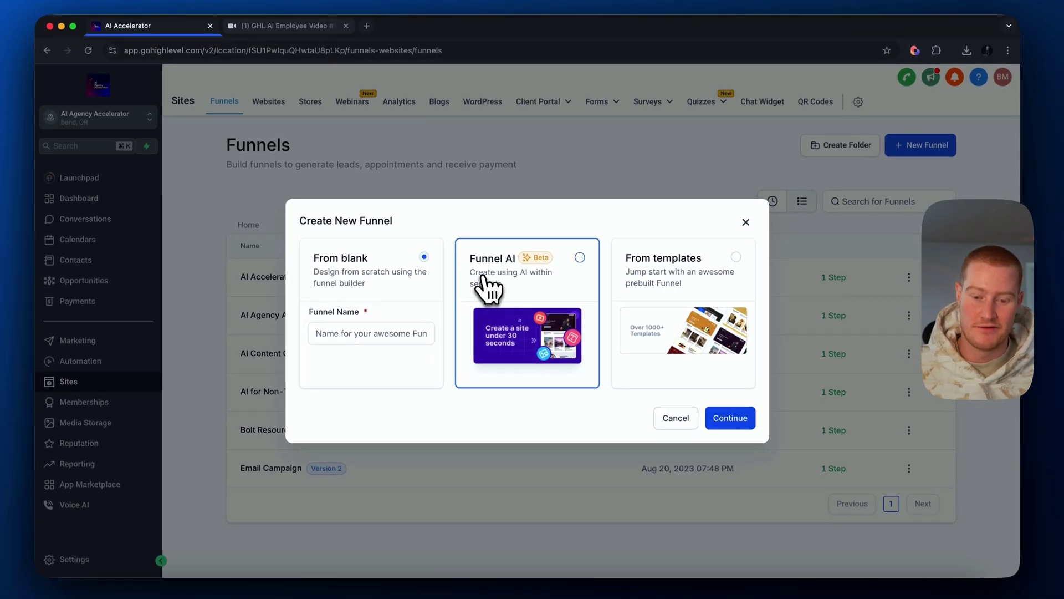
pyautogui.click(483, 277)
pyautogui.click(730, 417)
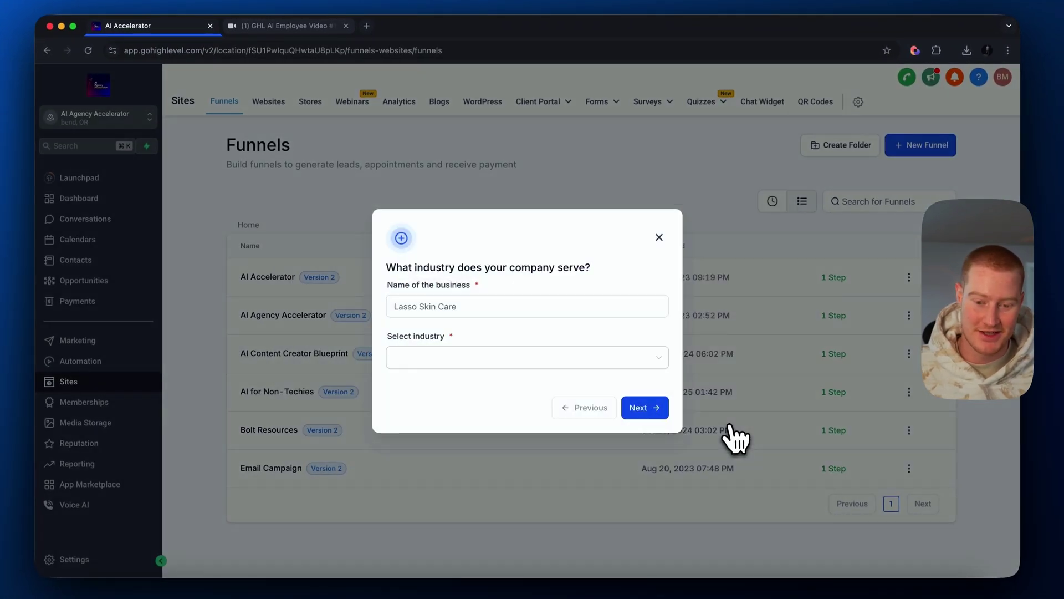
# Set the business name to Bend Electrical and the industry to Electrician, and continue to the design preferences
pyautogui.click(461, 307)
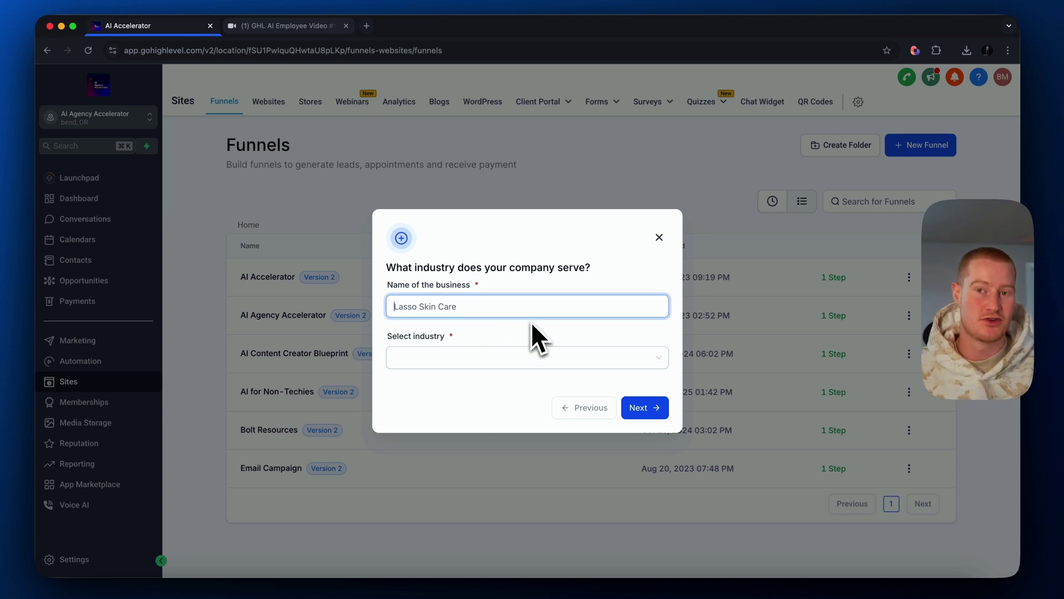
pyautogui.write('Bend Elec')
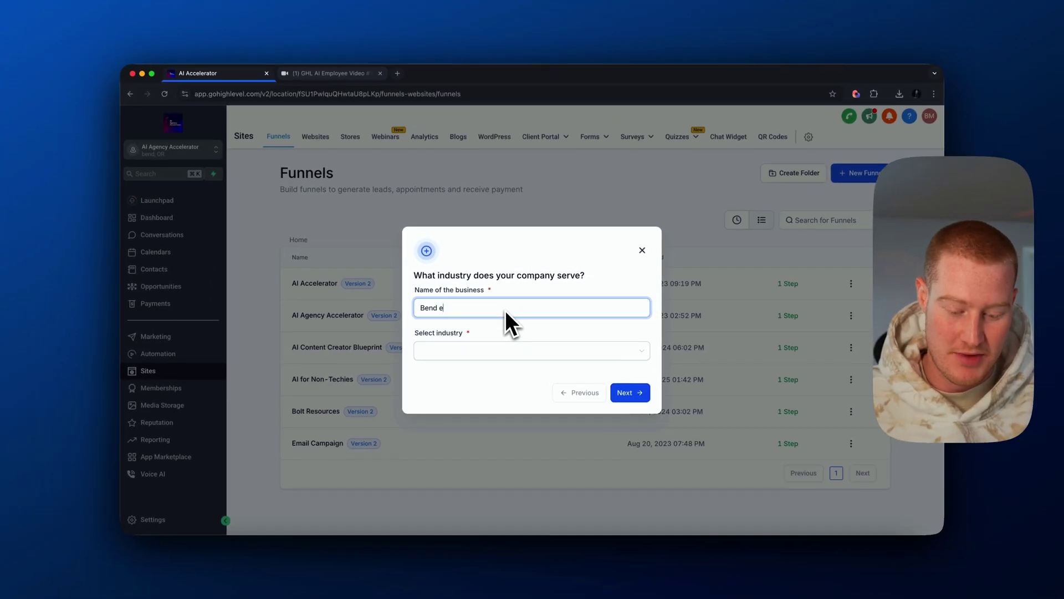
pyautogui.write('trical')
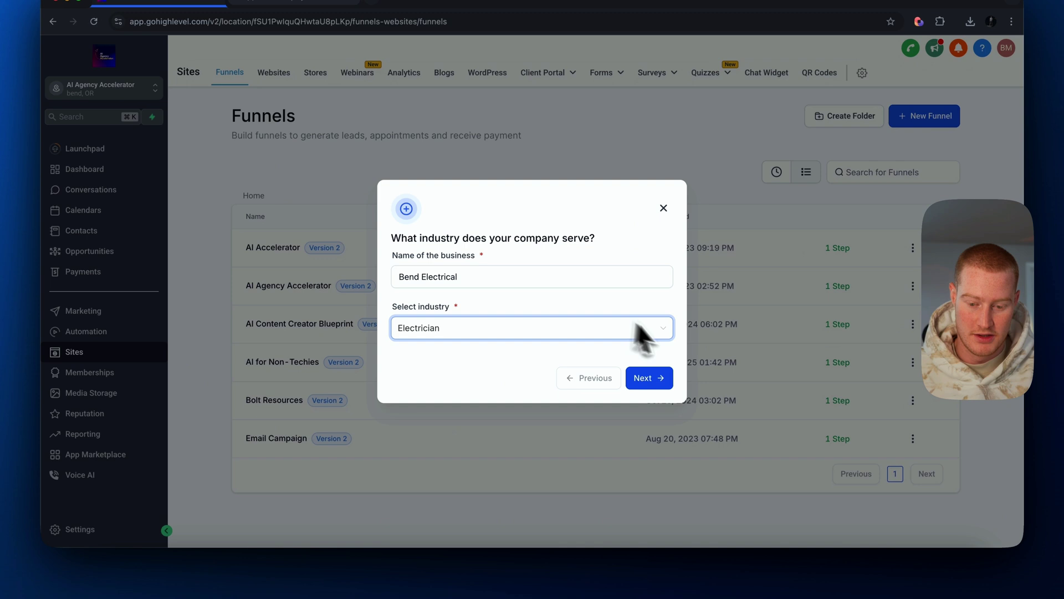
pyautogui.click(630, 392)
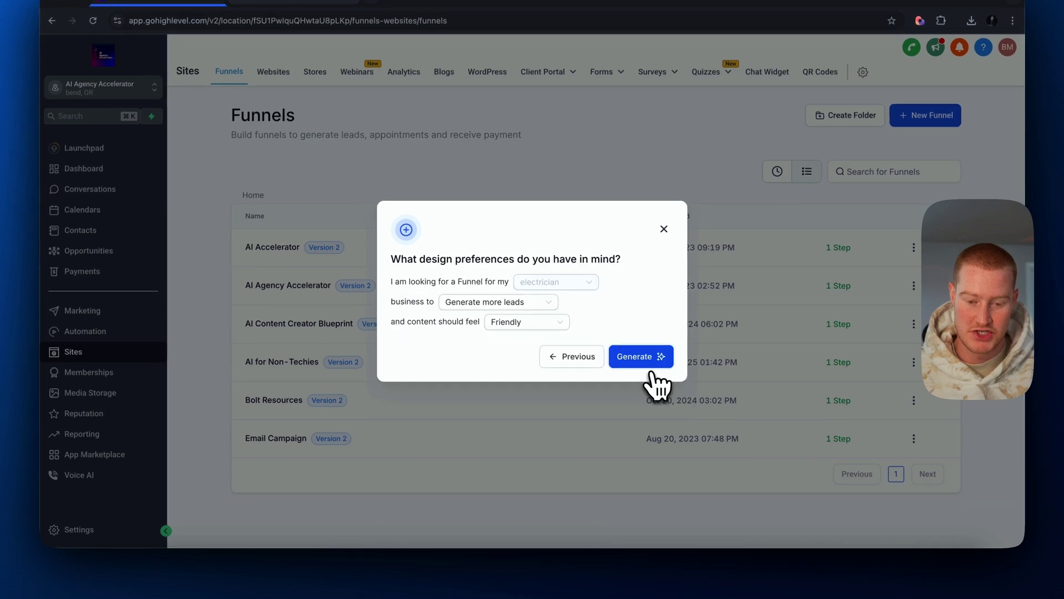
# Review the design preferences and generate the electrician funnel with the Generate more leads goal and a Friendly content feel
pyautogui.moveTo(487, 266); pyautogui.dragTo(579, 272)
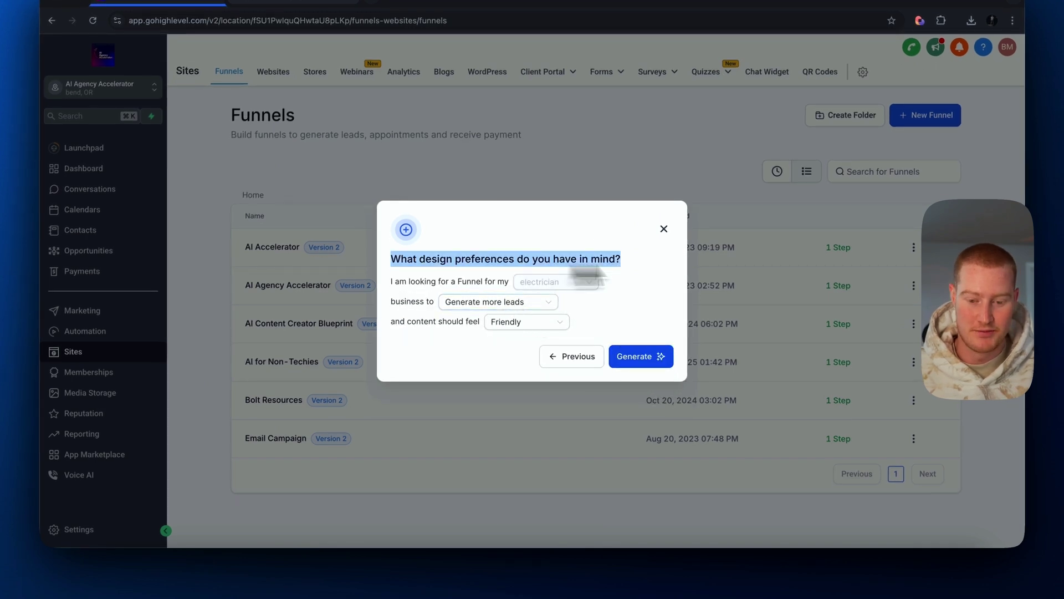
pyautogui.click(416, 273)
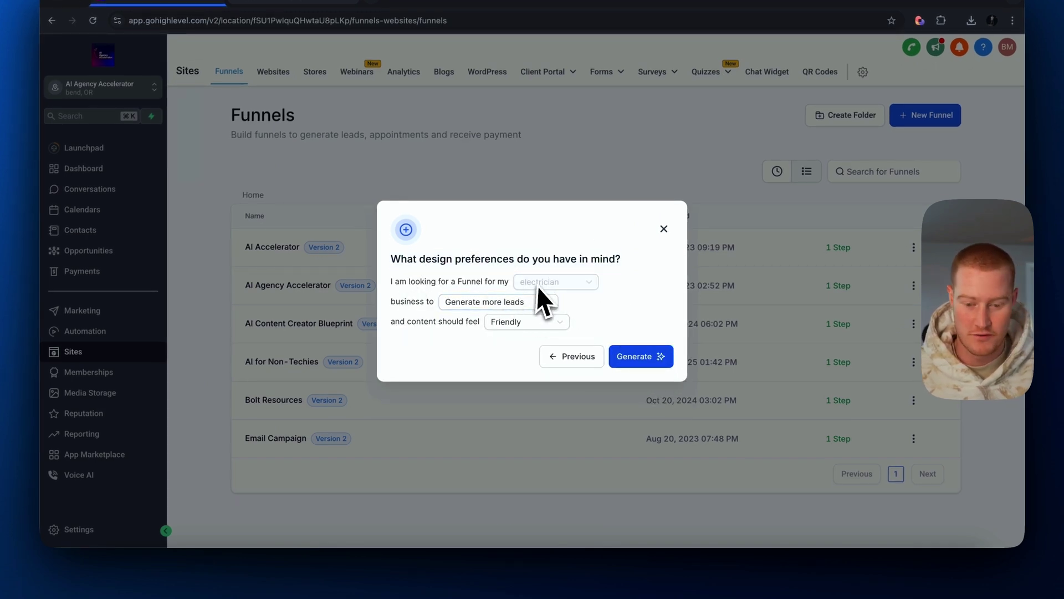
pyautogui.moveTo(390, 302); pyautogui.dragTo(430, 301)
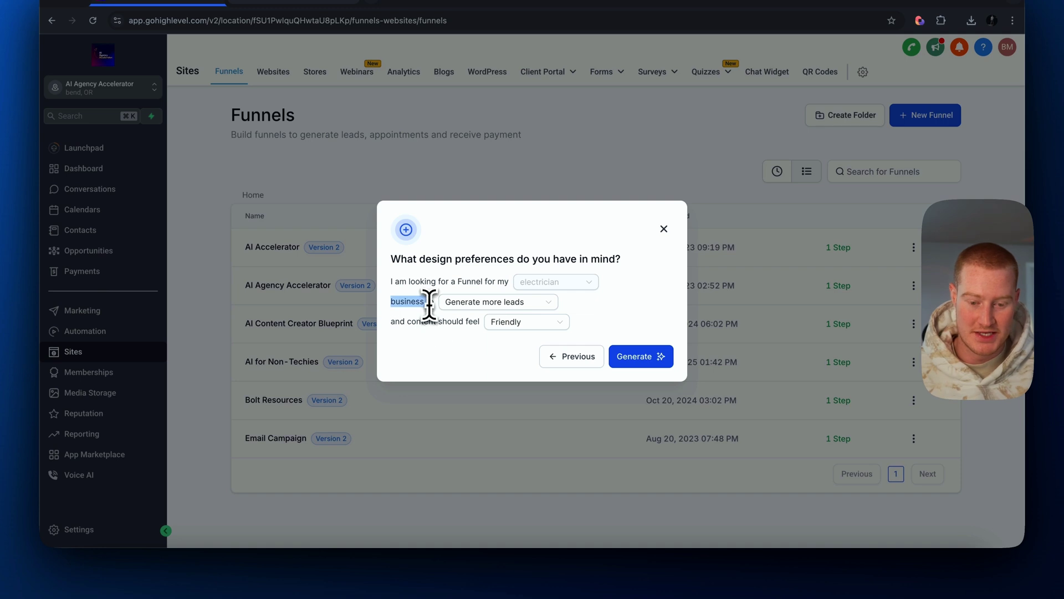
pyautogui.click(535, 324)
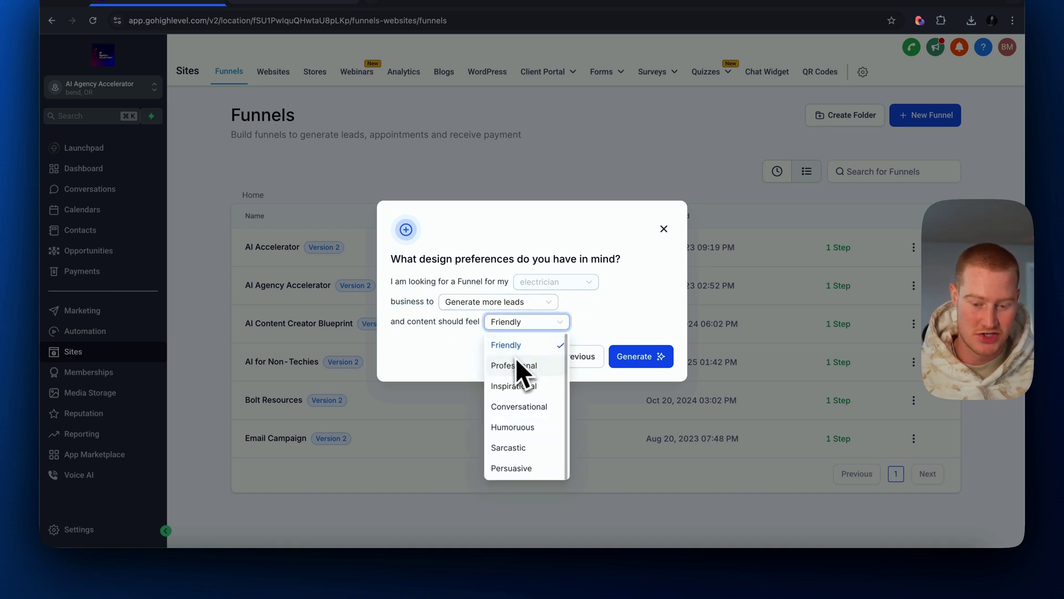
pyautogui.click(456, 373)
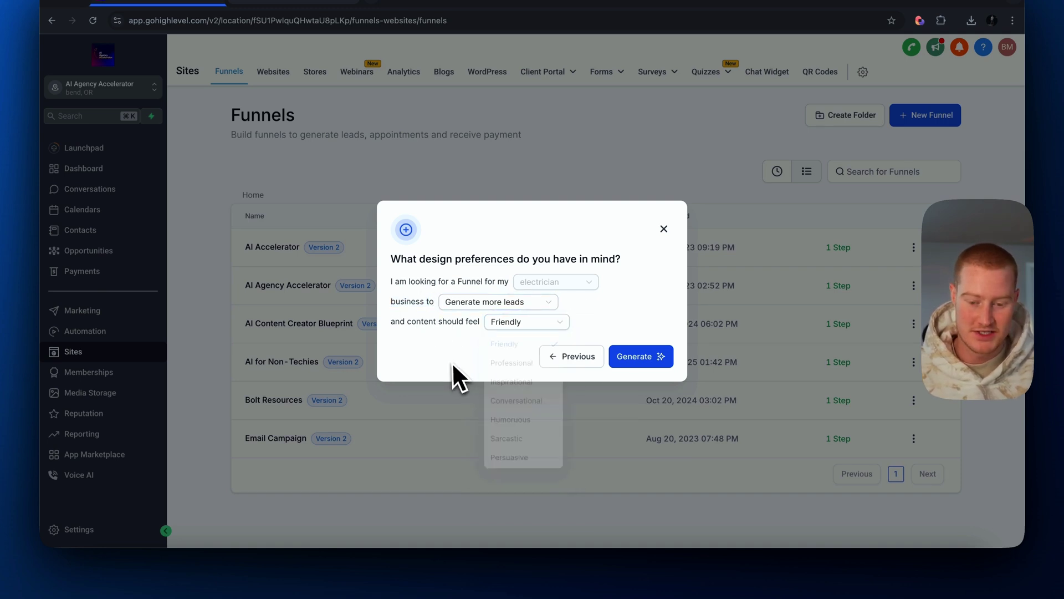
pyautogui.click(621, 363)
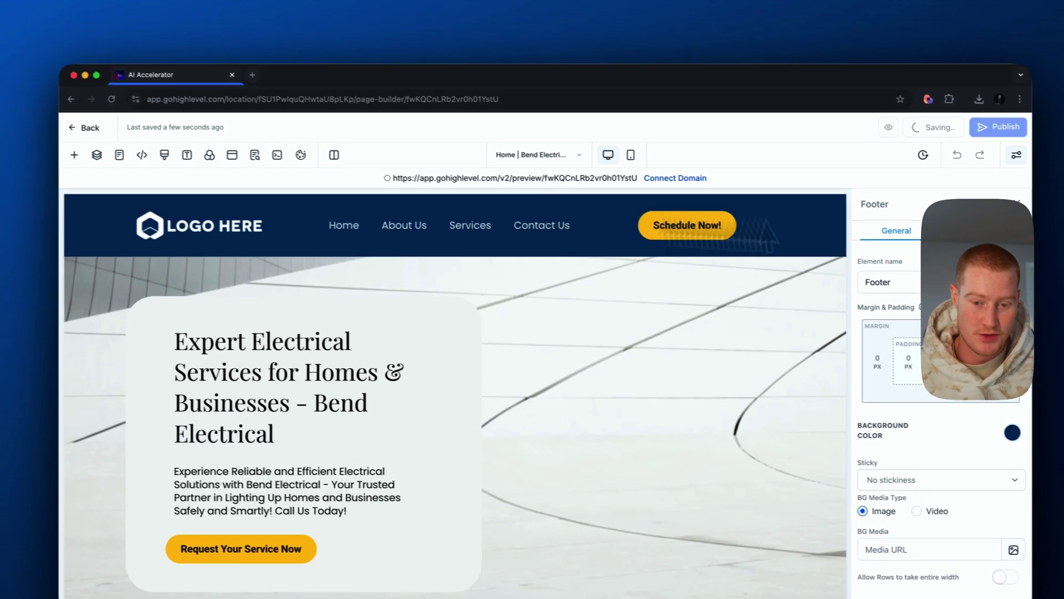
# Review the generated Bend Electrical home page's sections in the page builder, from the service cards to the testimonials
pyautogui.scroll(-15, 476, 266)
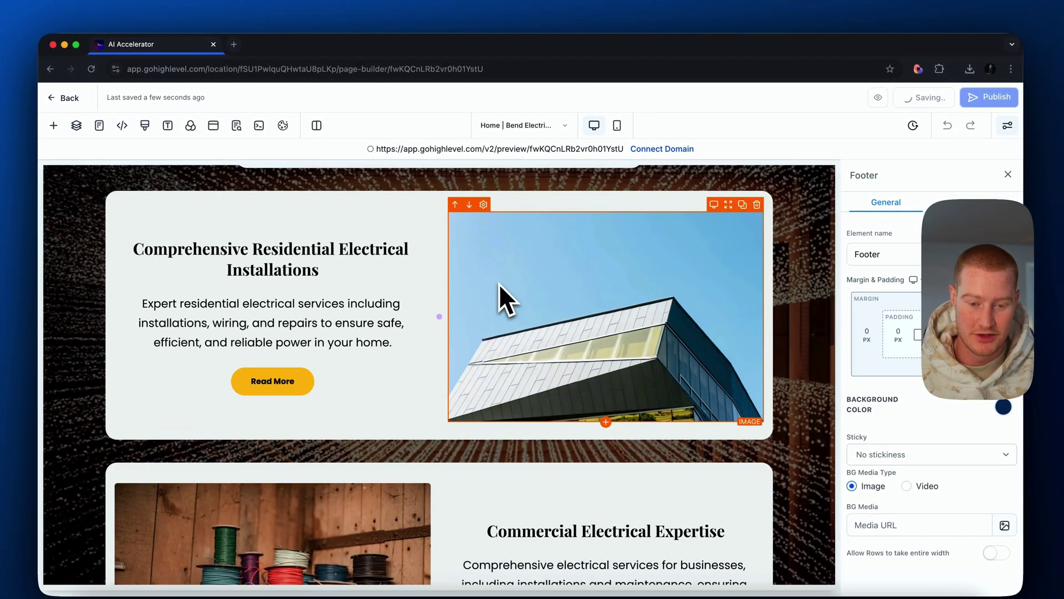
pyautogui.scroll(-10, 499, 284)
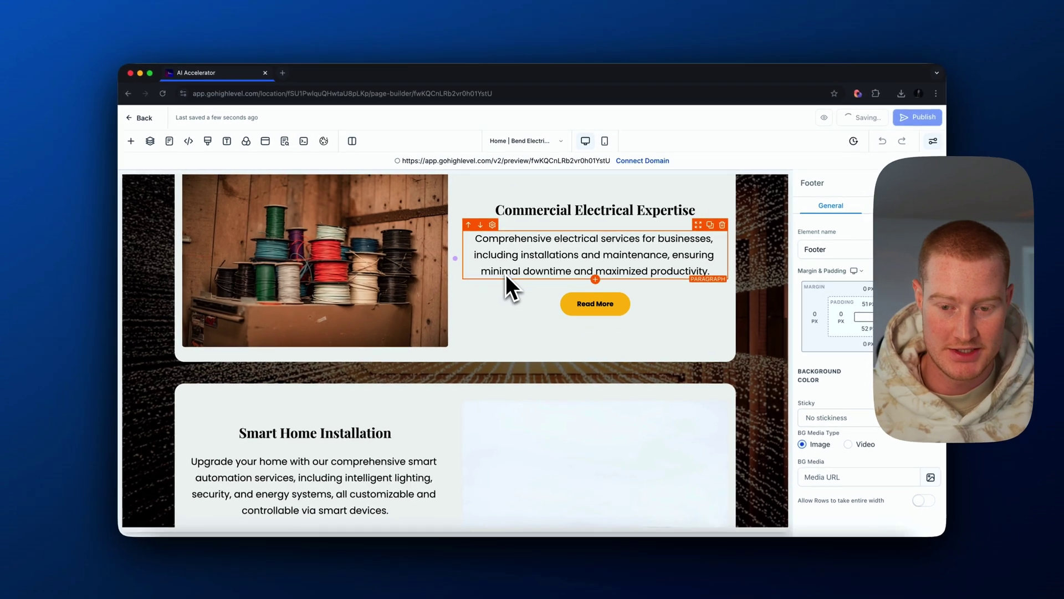
pyautogui.scroll(-12, 505, 275)
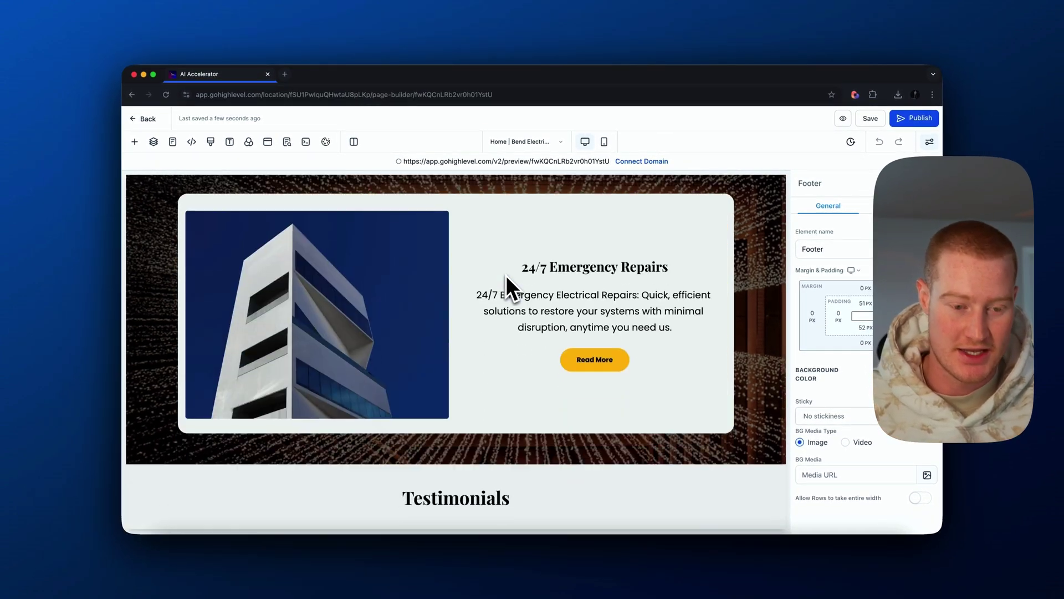
pyautogui.scroll(10, 506, 275)
pyautogui.scroll(15, 507, 275)
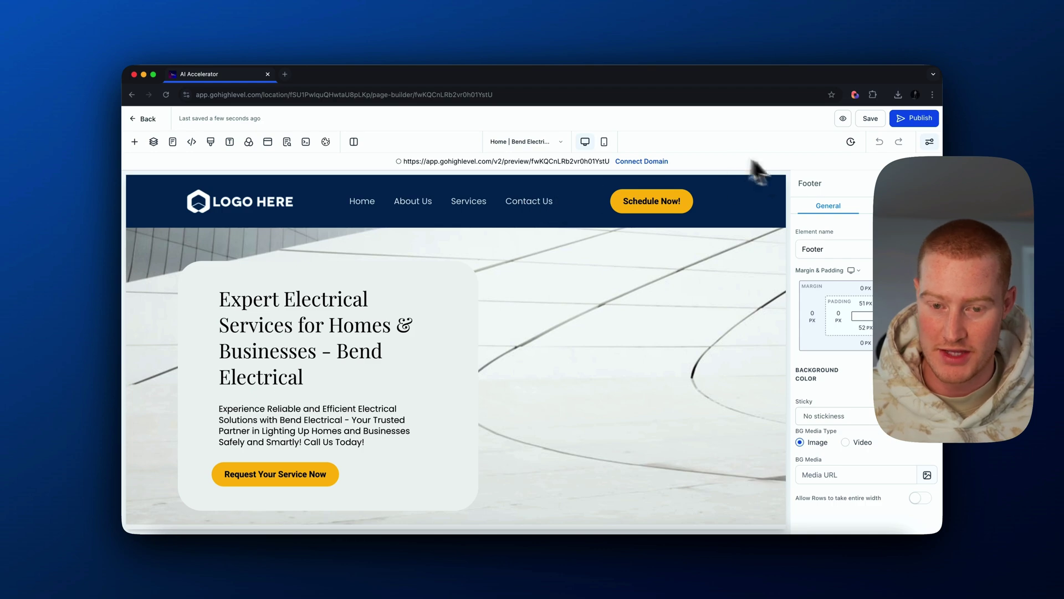
# Preview the Bend Electrical home page in a new tab, look through its sections, and return to the page builder
pyautogui.click(844, 118)
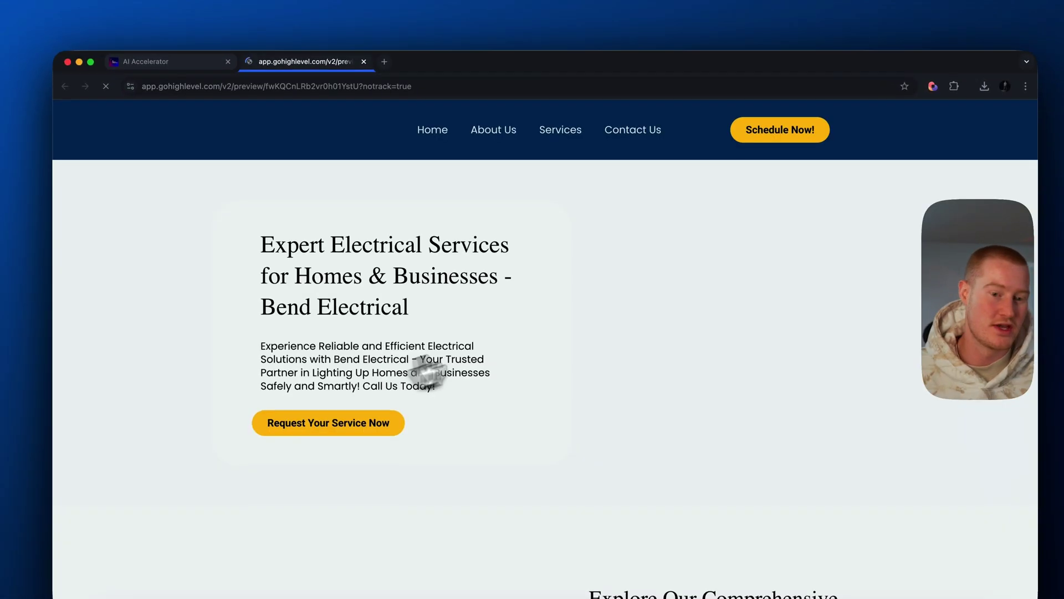
pyautogui.scroll(-10, 422, 335)
pyautogui.scroll(-15, 427, 327)
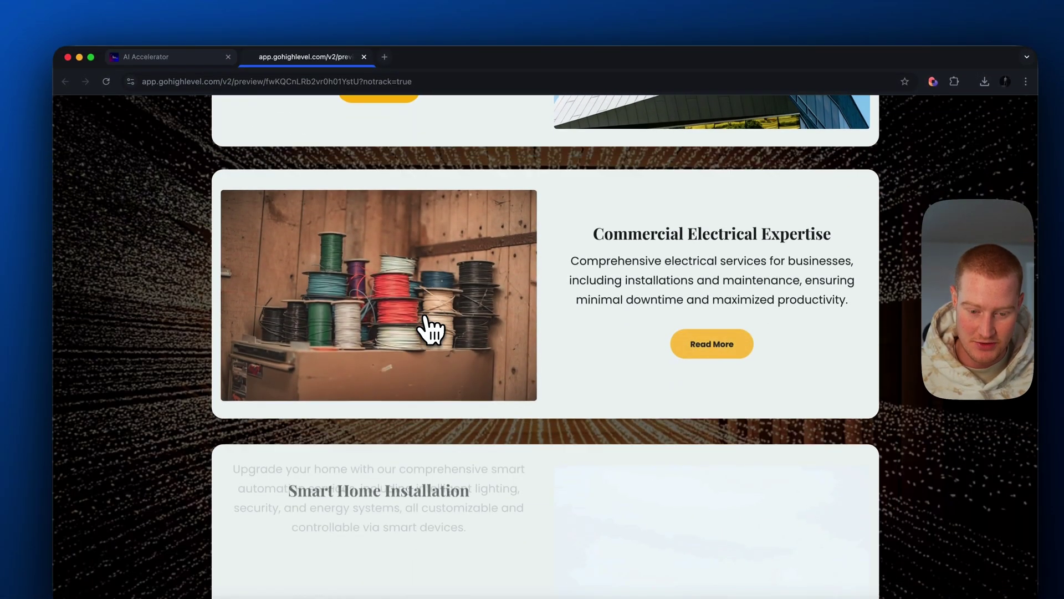
pyautogui.scroll(15, 427, 327)
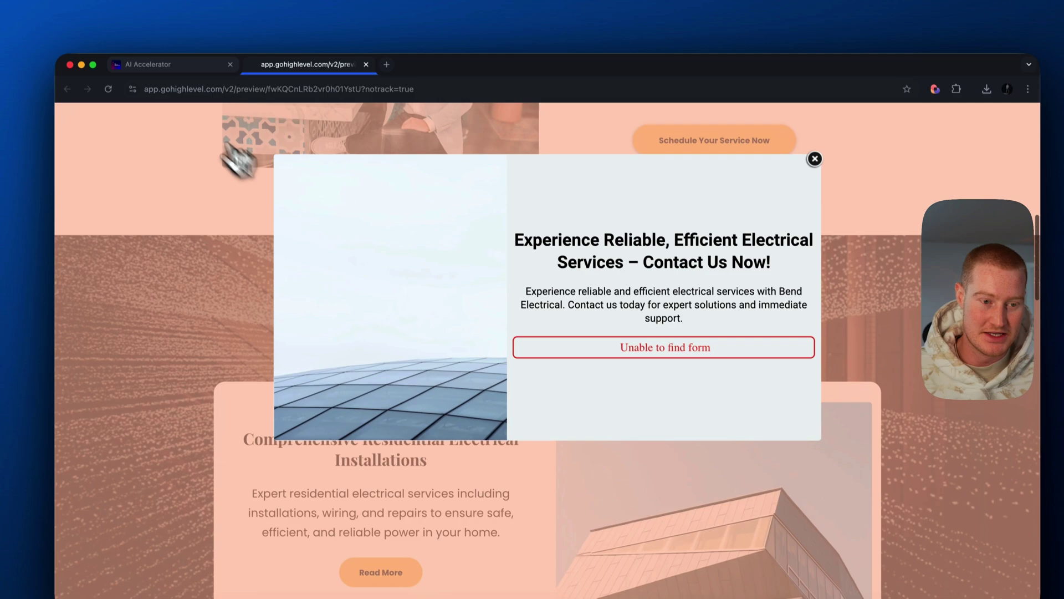
pyautogui.click(148, 65)
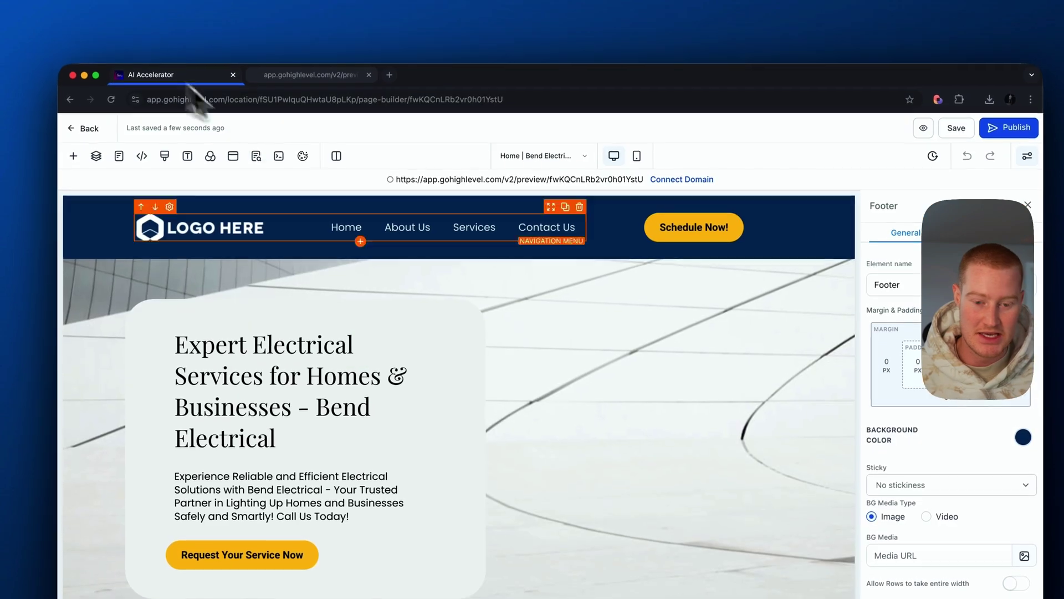